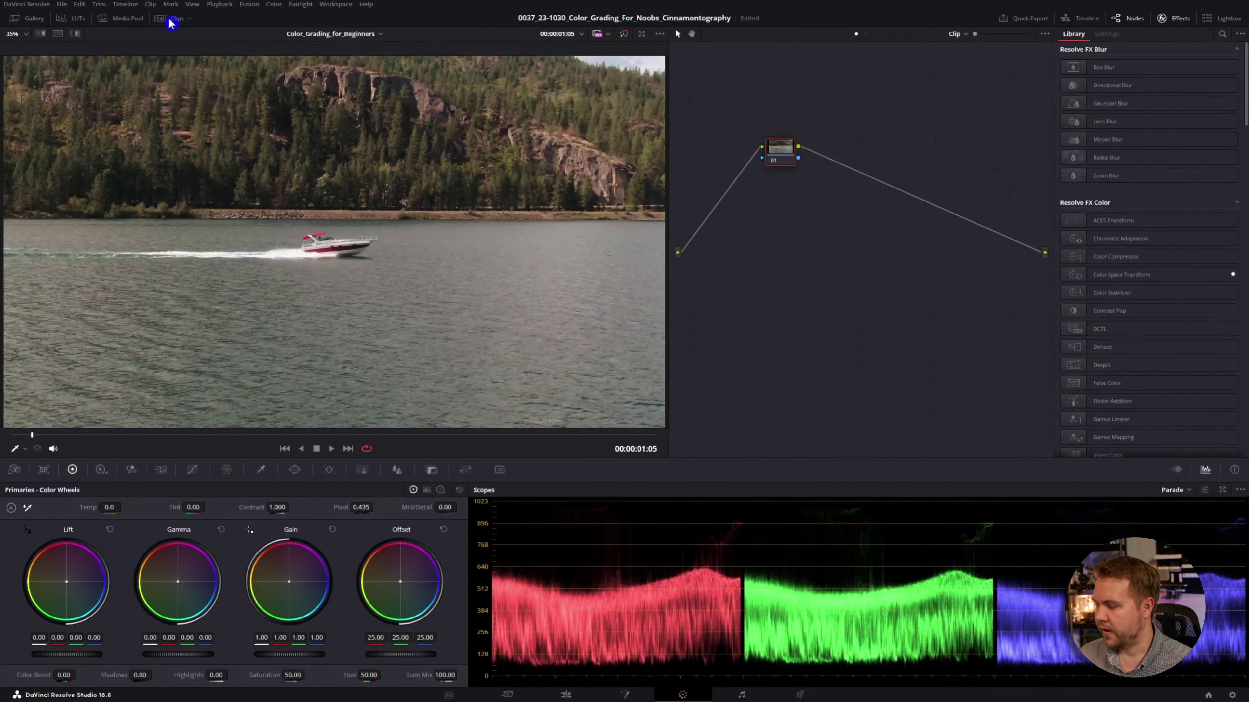
Step: Show the strip of clip thumbnails along the Color page
click(172, 18)
click(172, 19)
click(172, 18)
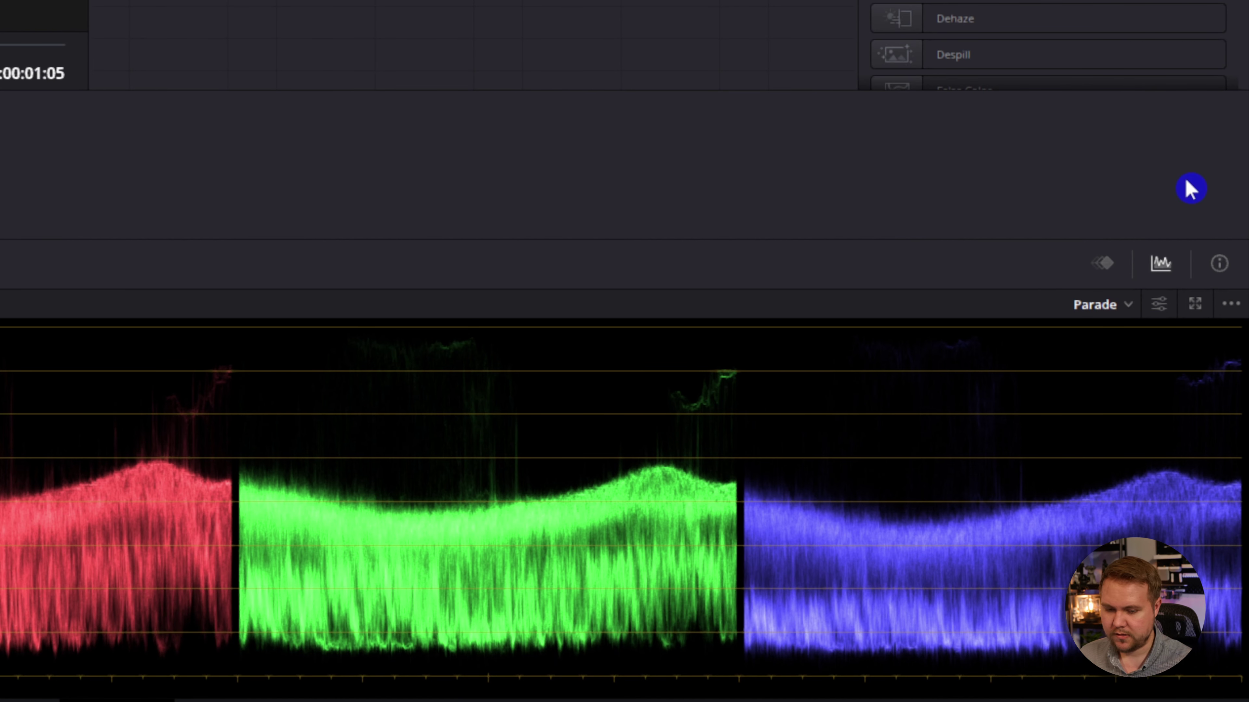
Step: Bring the scopes back so the RGB Parade is displayed
click(1160, 263)
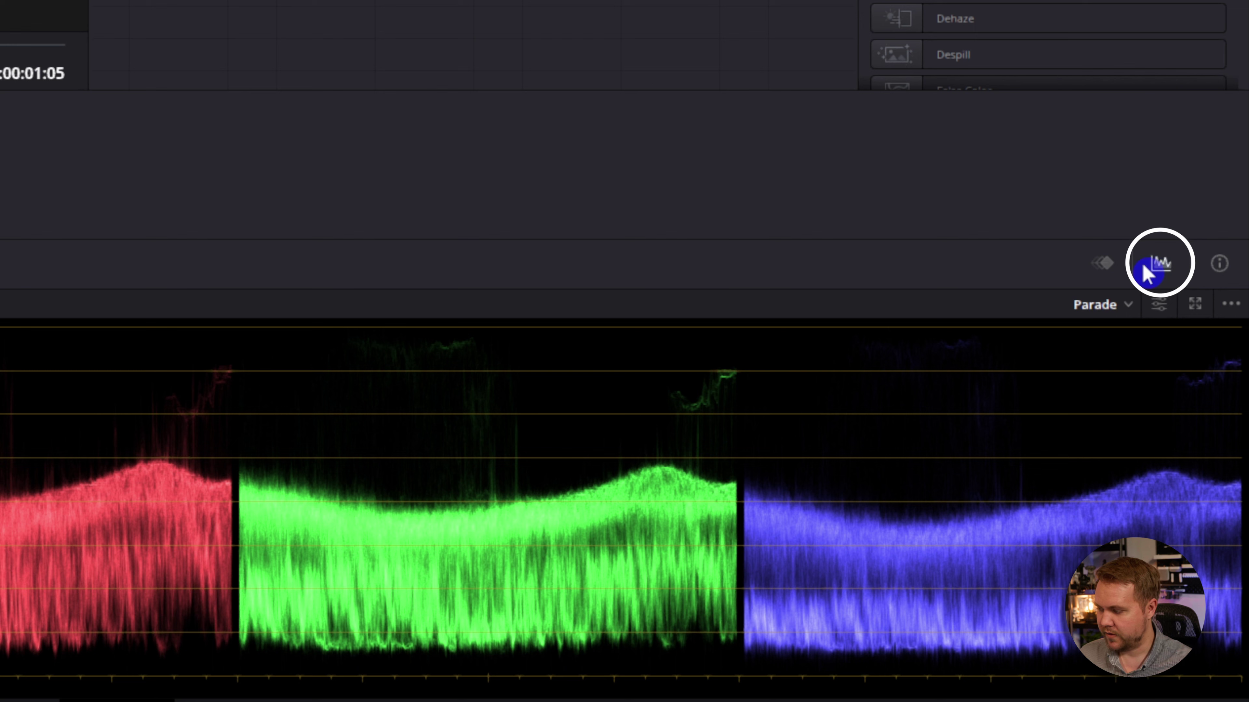
click(1161, 266)
click(1166, 268)
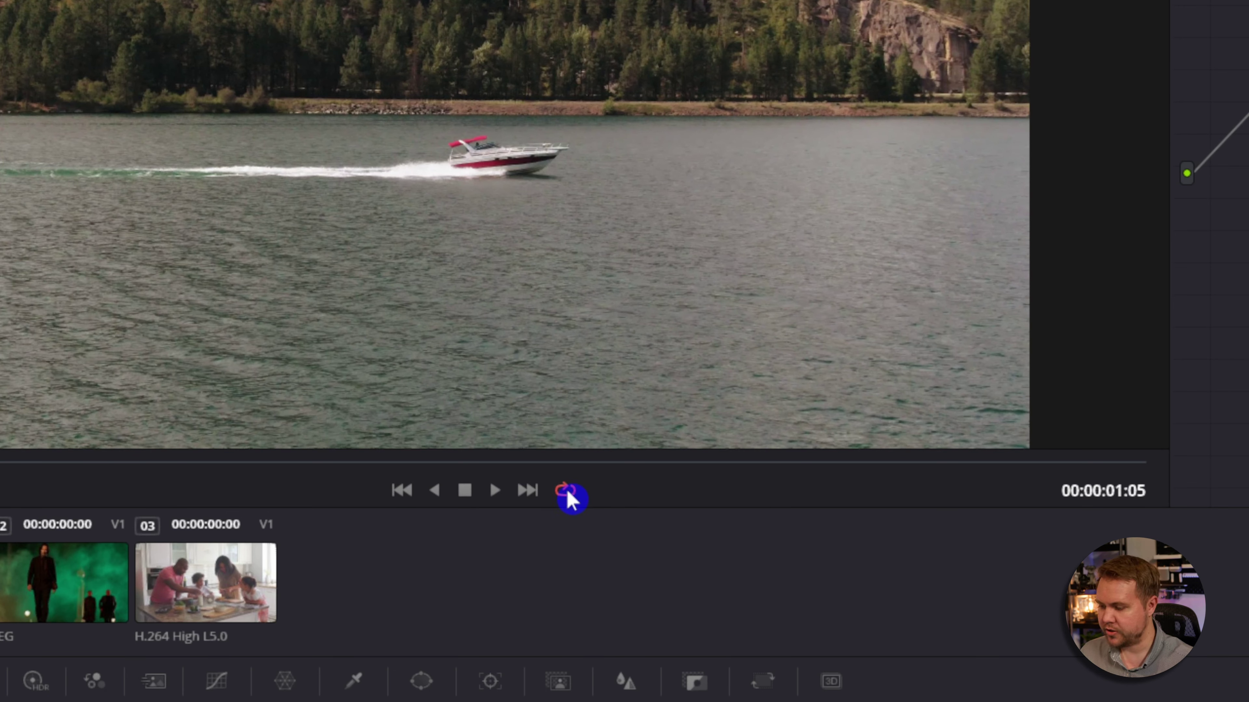
Step: Loop playback, auto-balance the boat clip, and compare node 01 on and off
click(565, 491)
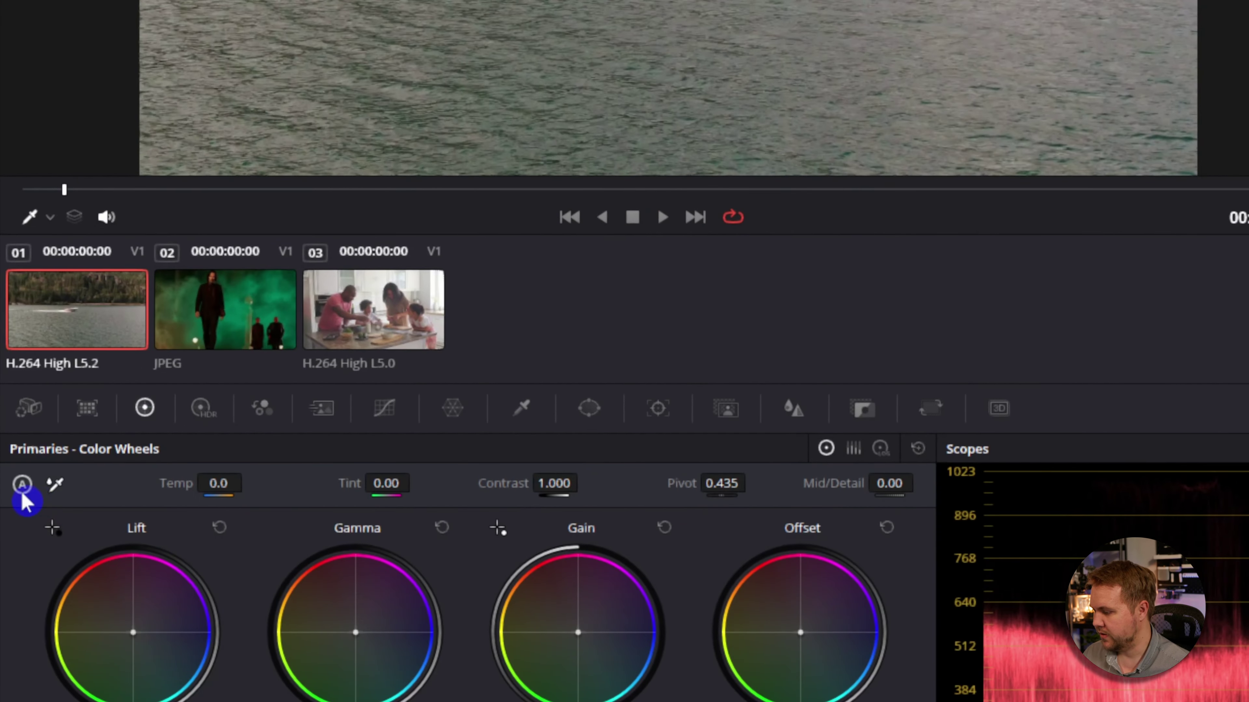
click(24, 485)
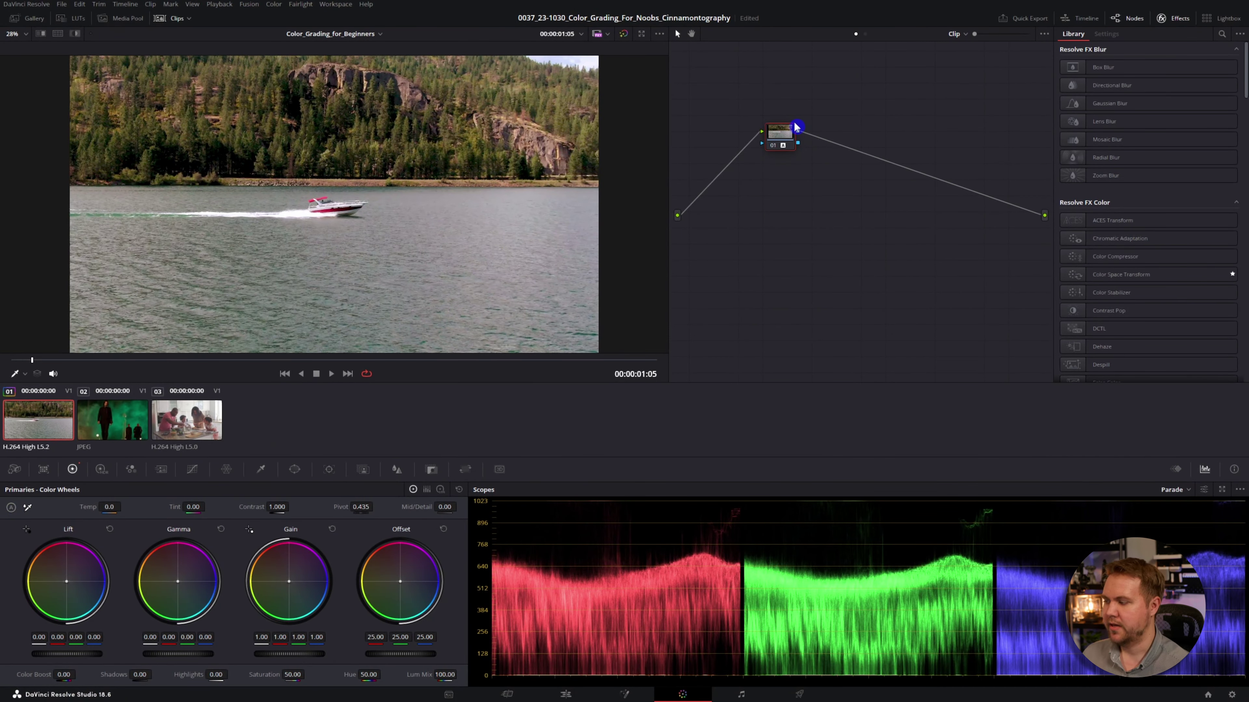
drag(784, 155, 729, 154)
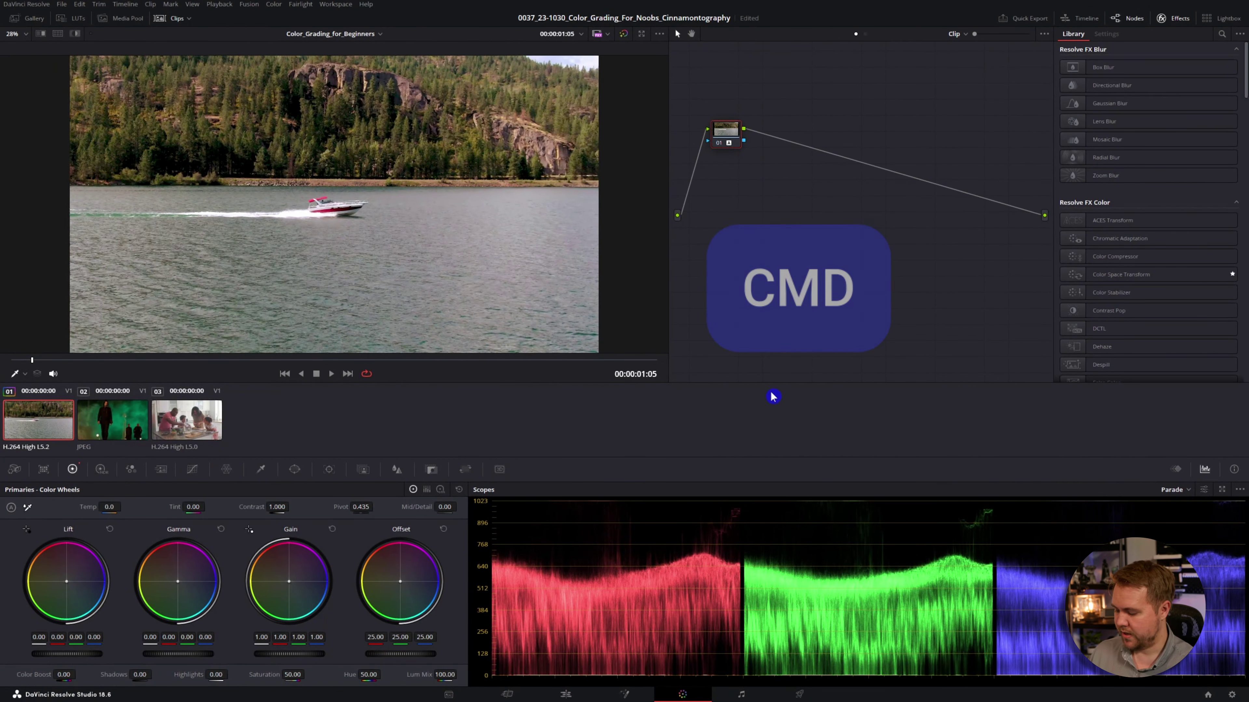
key(super+d)
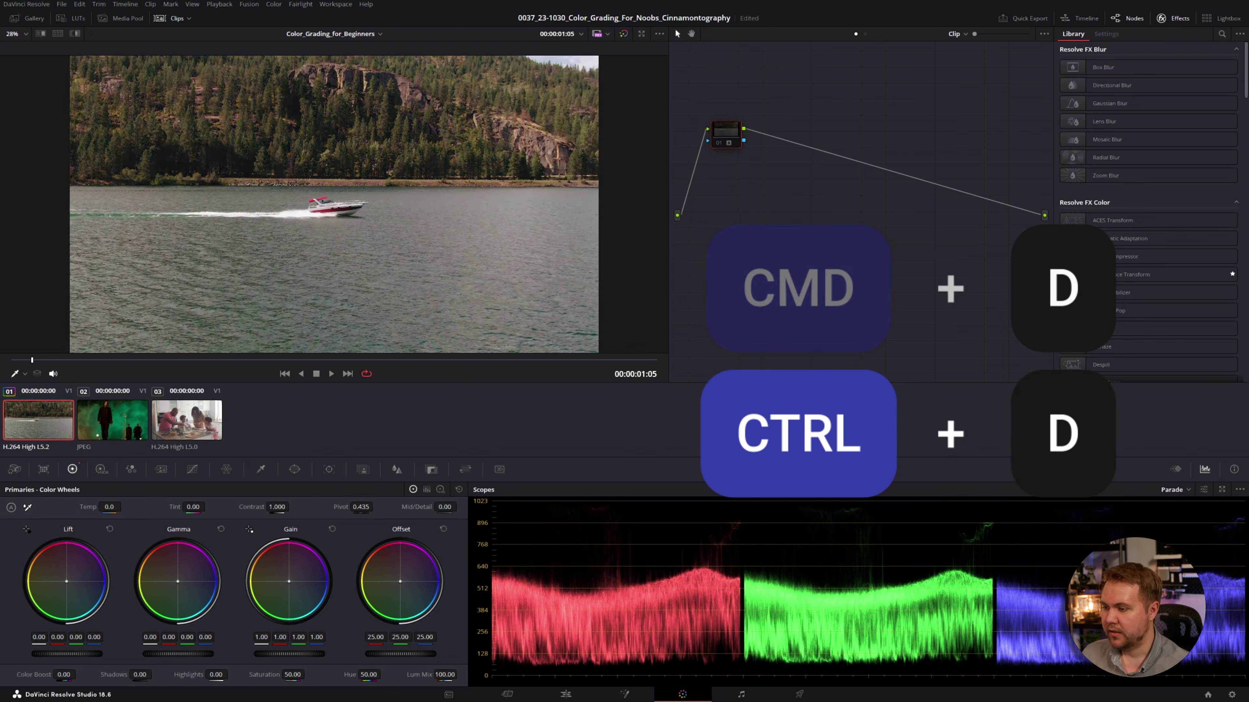
key(super+d)
key(super+d)
key(super+d)
key(super+d)
key(super+d)
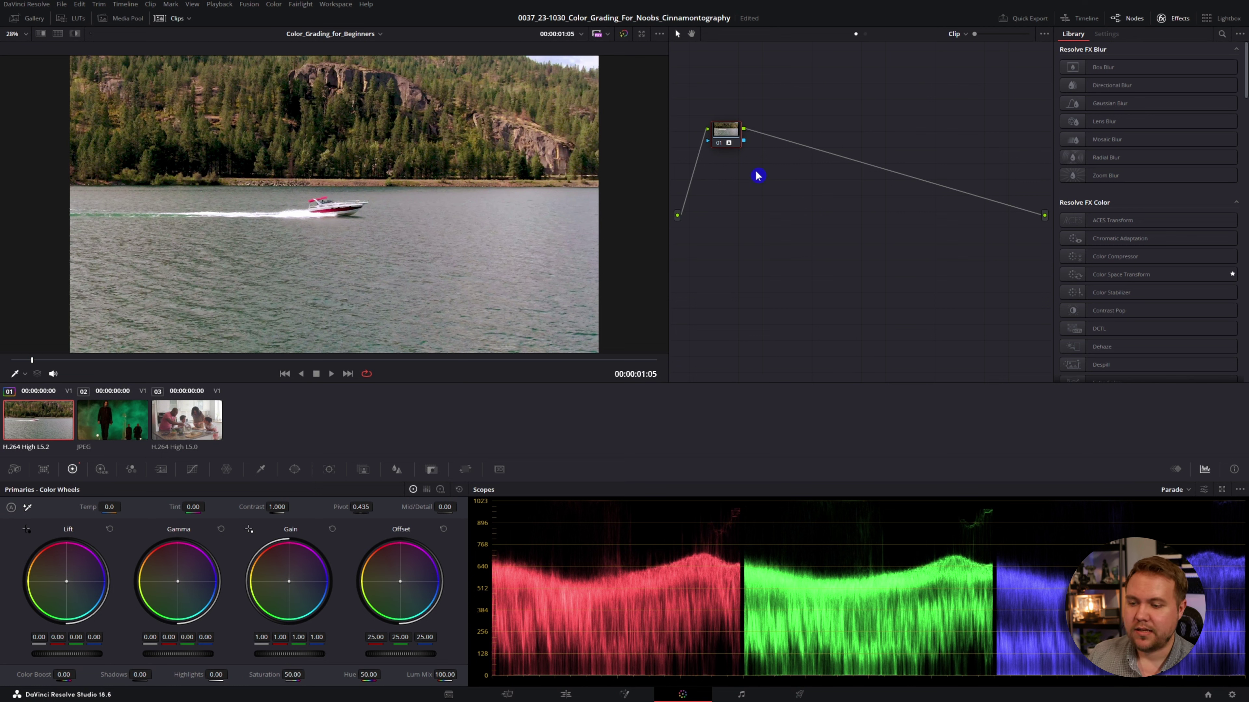
Step: Reset all grades and nodes so the boat clip has a single ungraded node
right_click(769, 184)
mouse_move(799, 198)
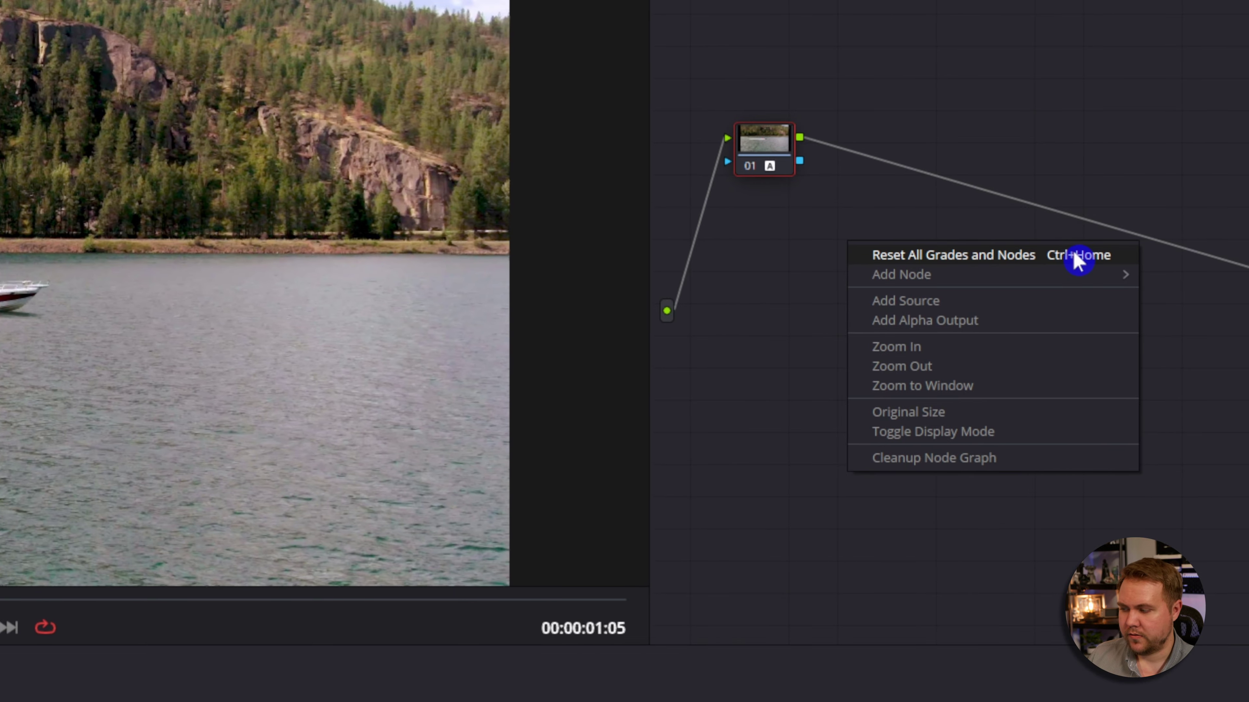
click(1076, 256)
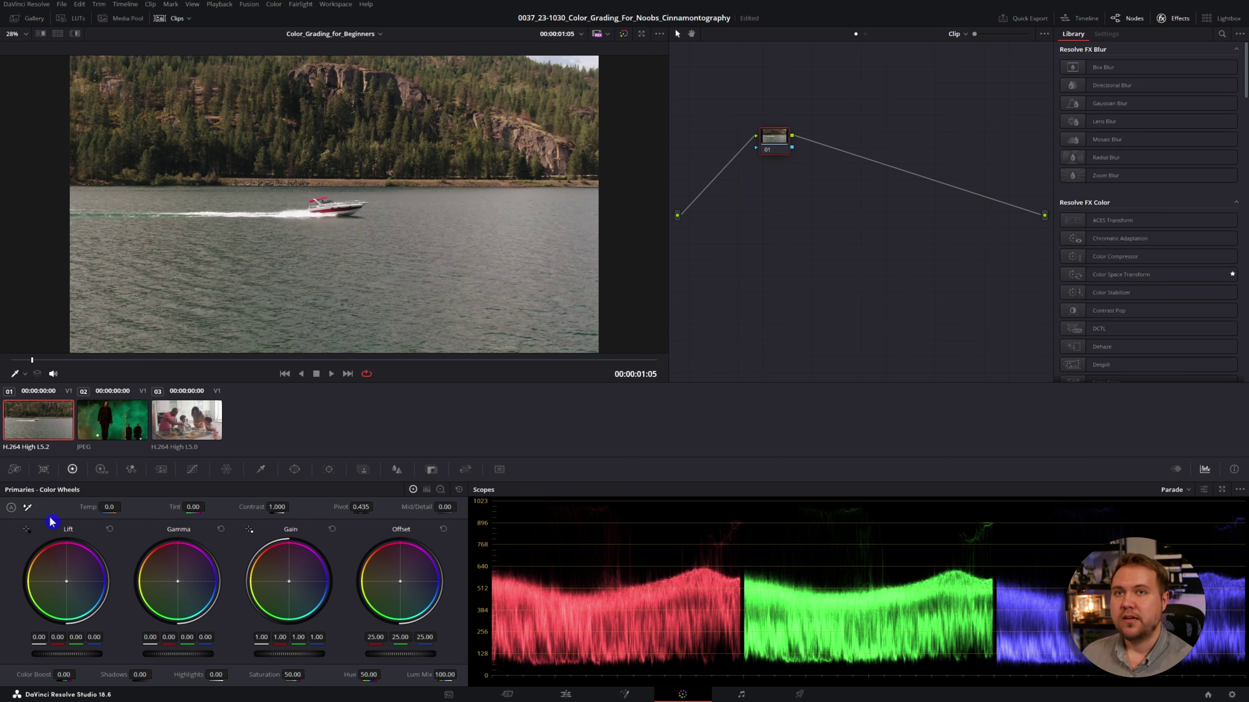
Step: Match the boat clip's colours to the green-smoke clip with Shot Match to this Clip
click(112, 429)
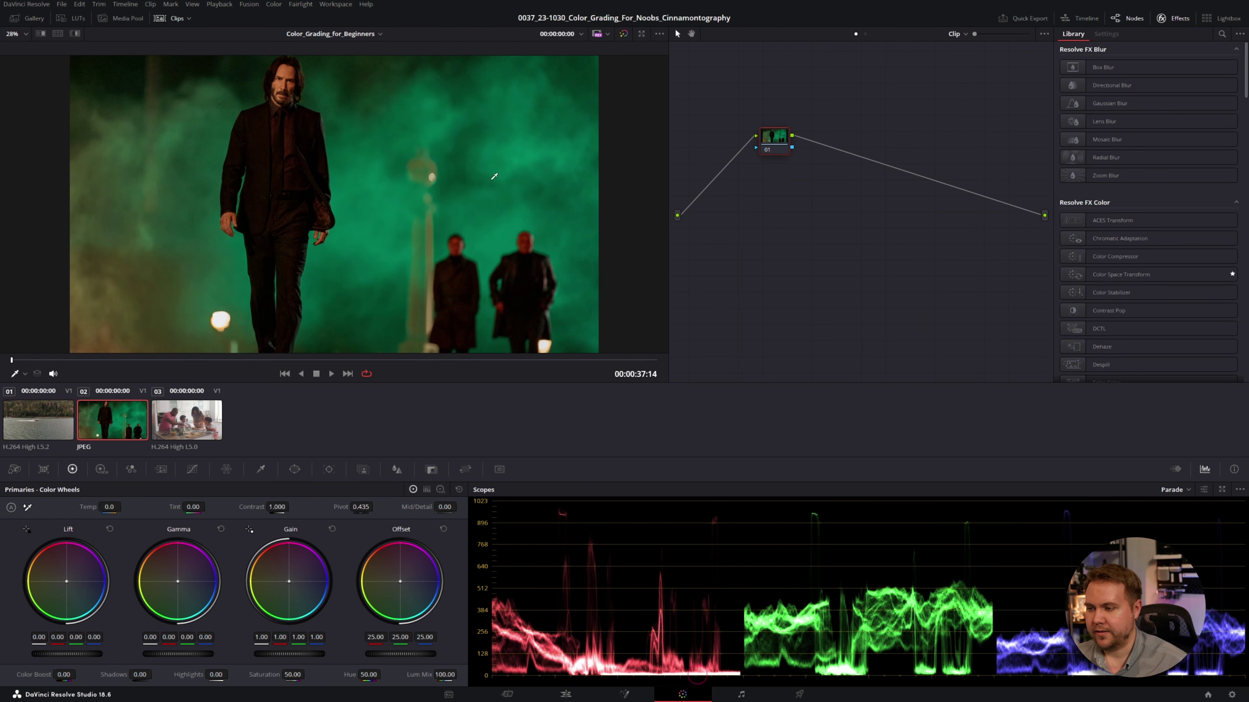
click(55, 433)
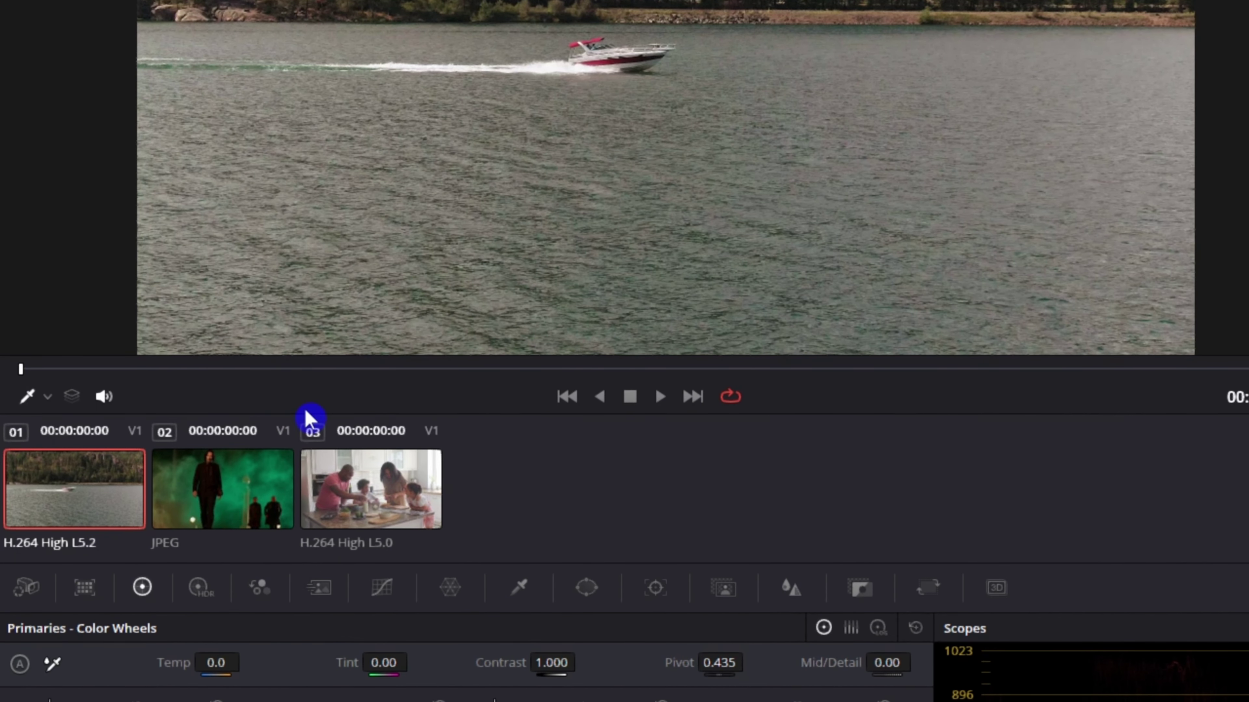
right_click(240, 491)
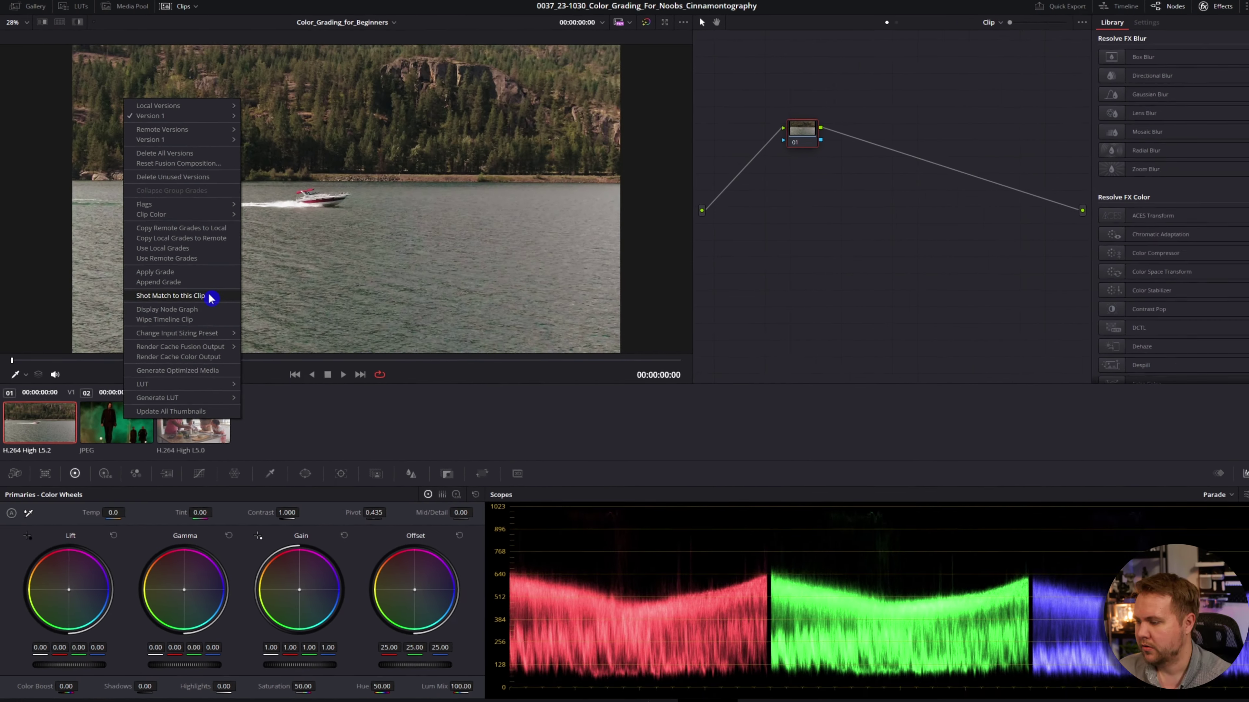
click(396, 248)
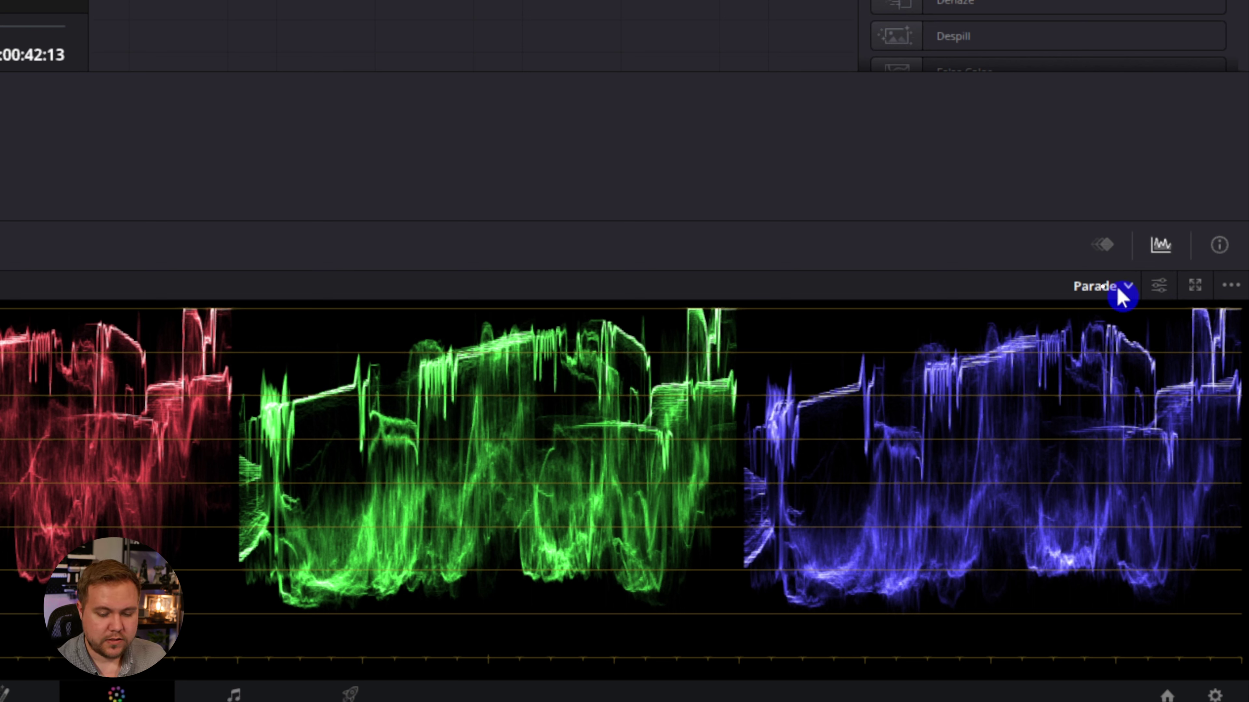
click(1129, 288)
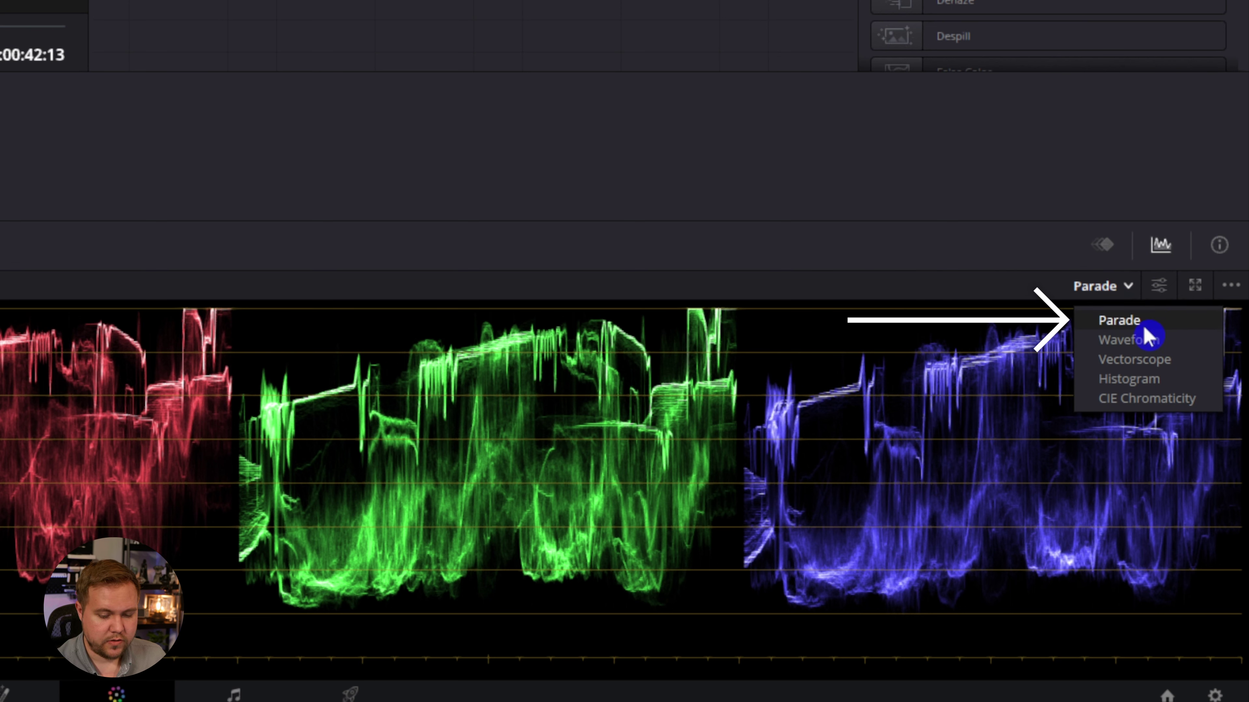
click(1127, 326)
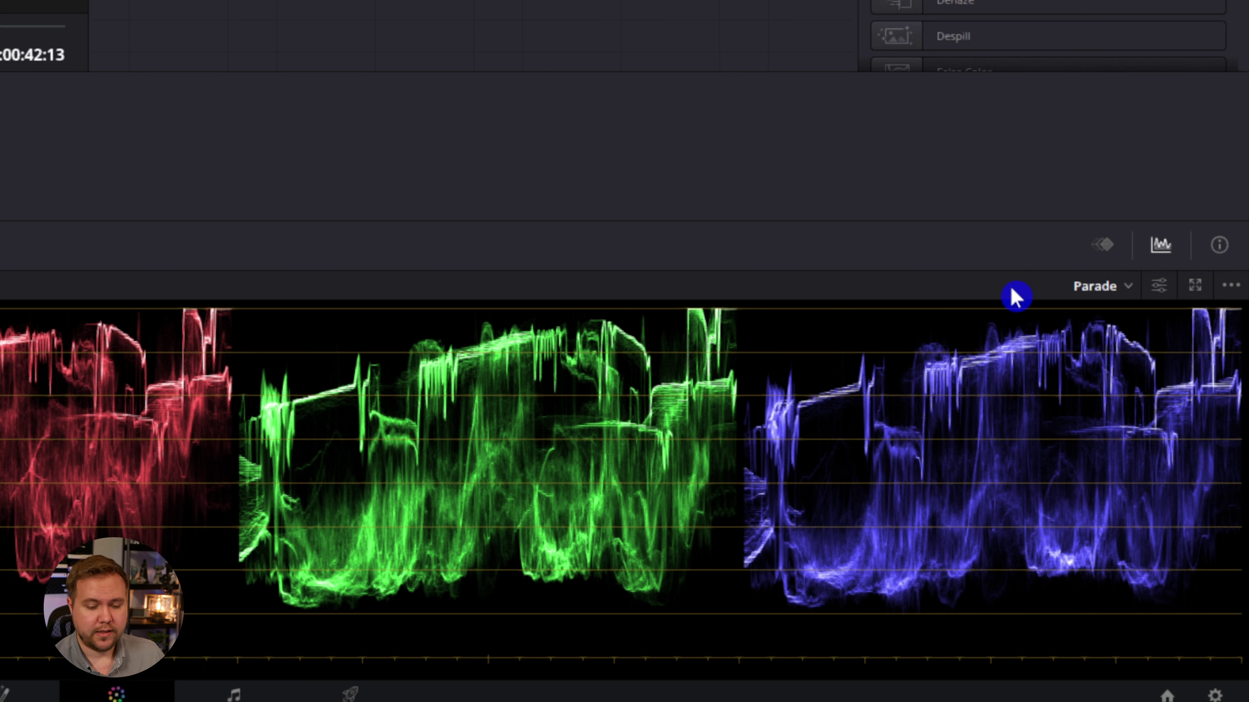
click(1231, 287)
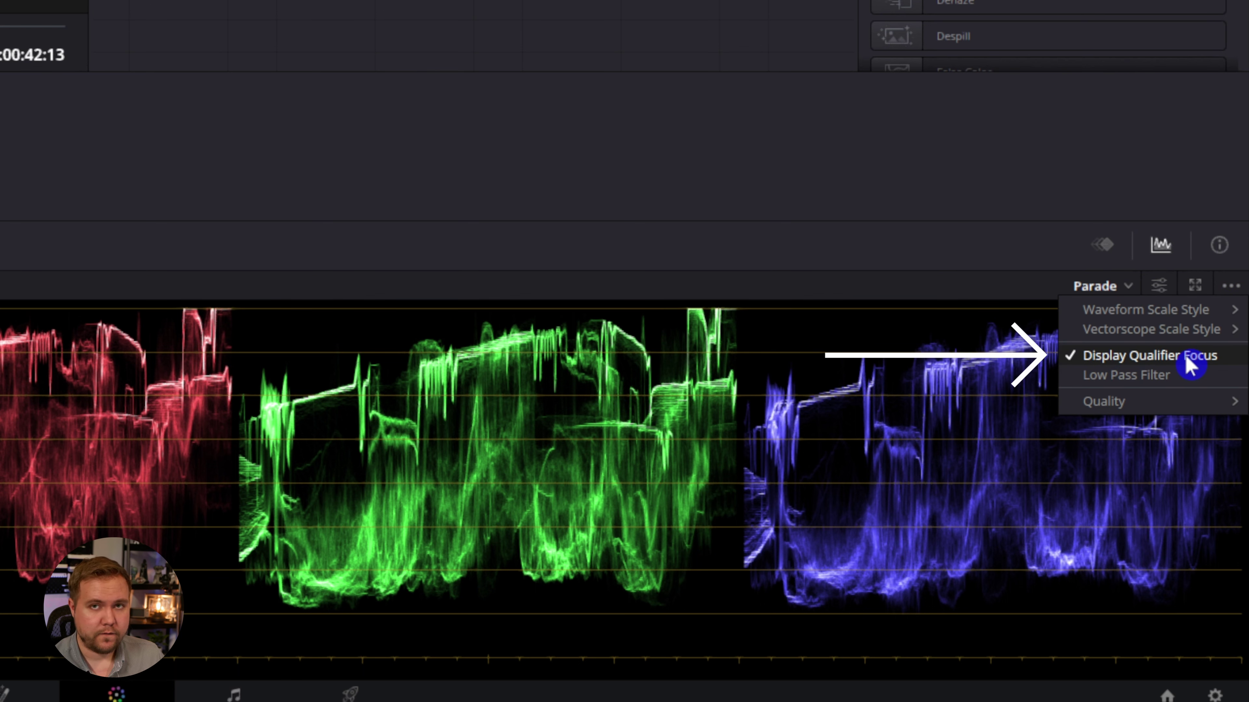
click(1188, 356)
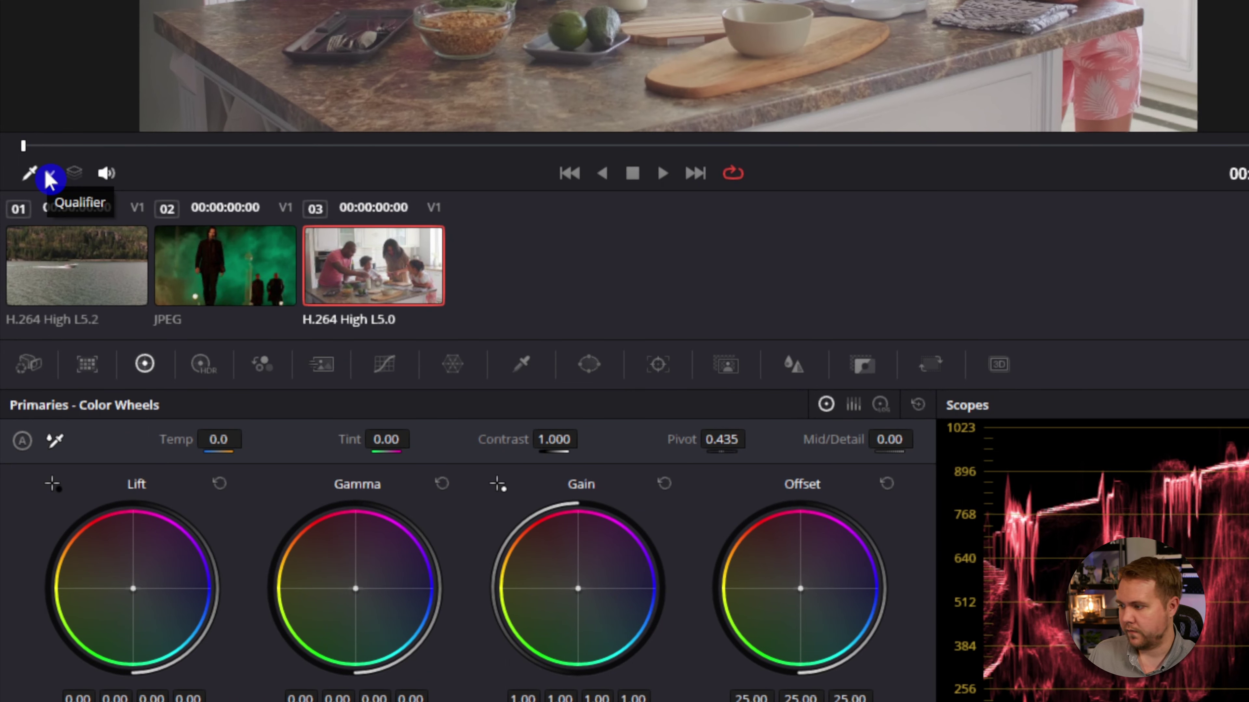
click(50, 173)
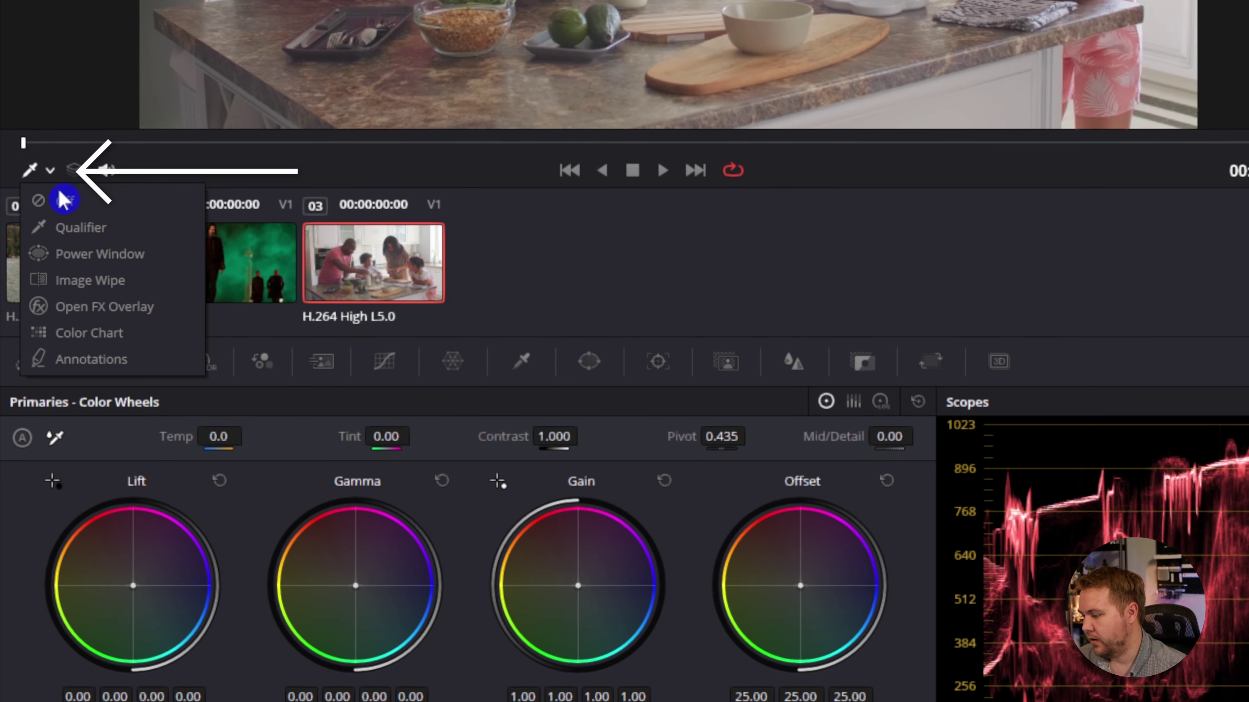
click(87, 231)
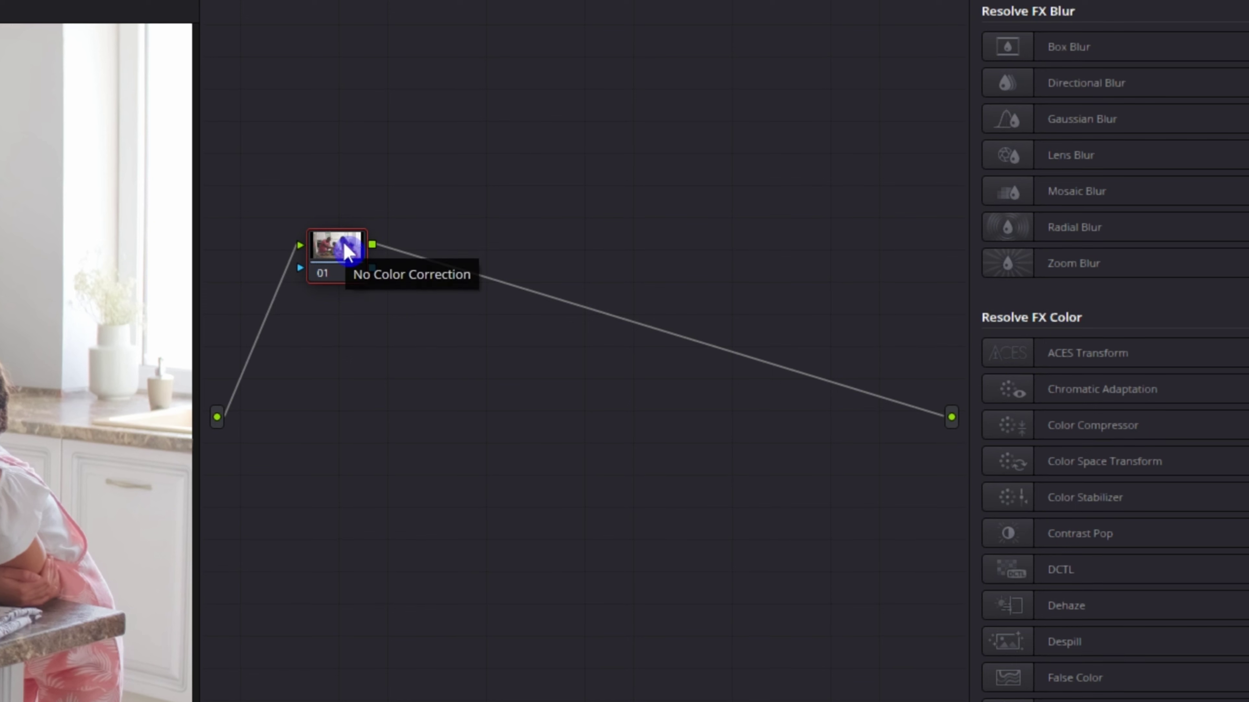
Step: Rename the kitchen clip's node 01 to 'Primaries' via Node Label
right_click(345, 244)
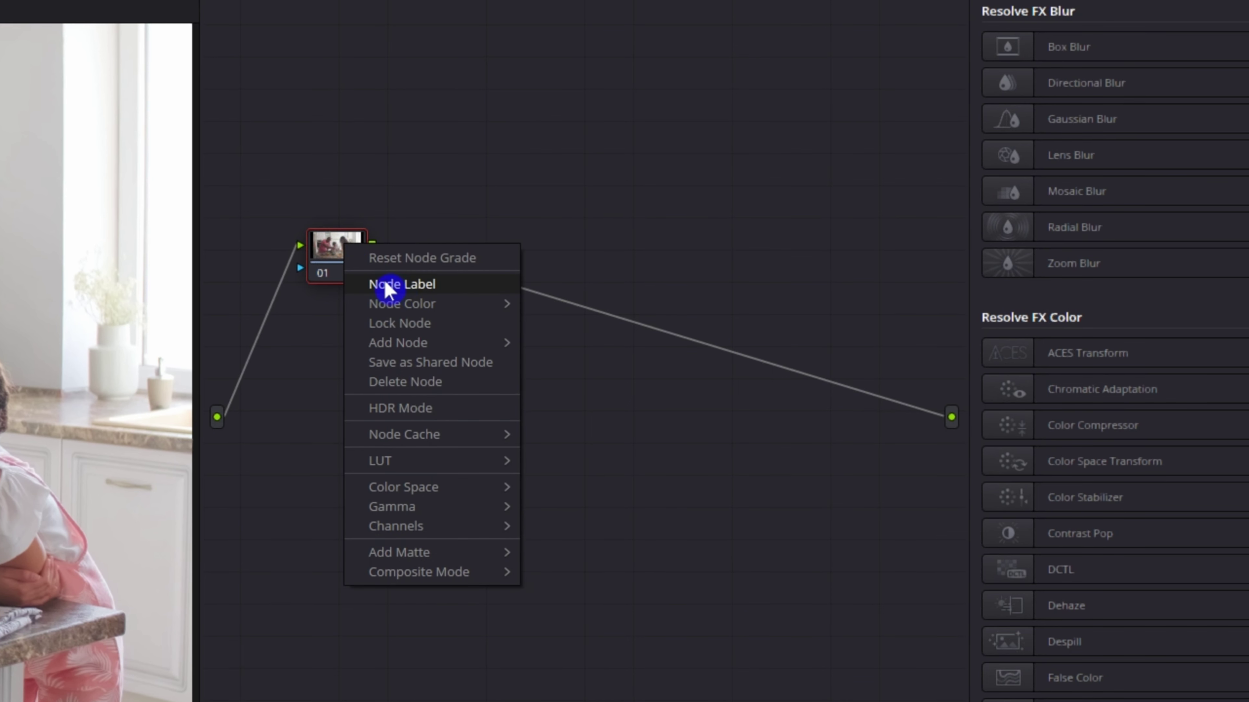
click(452, 286)
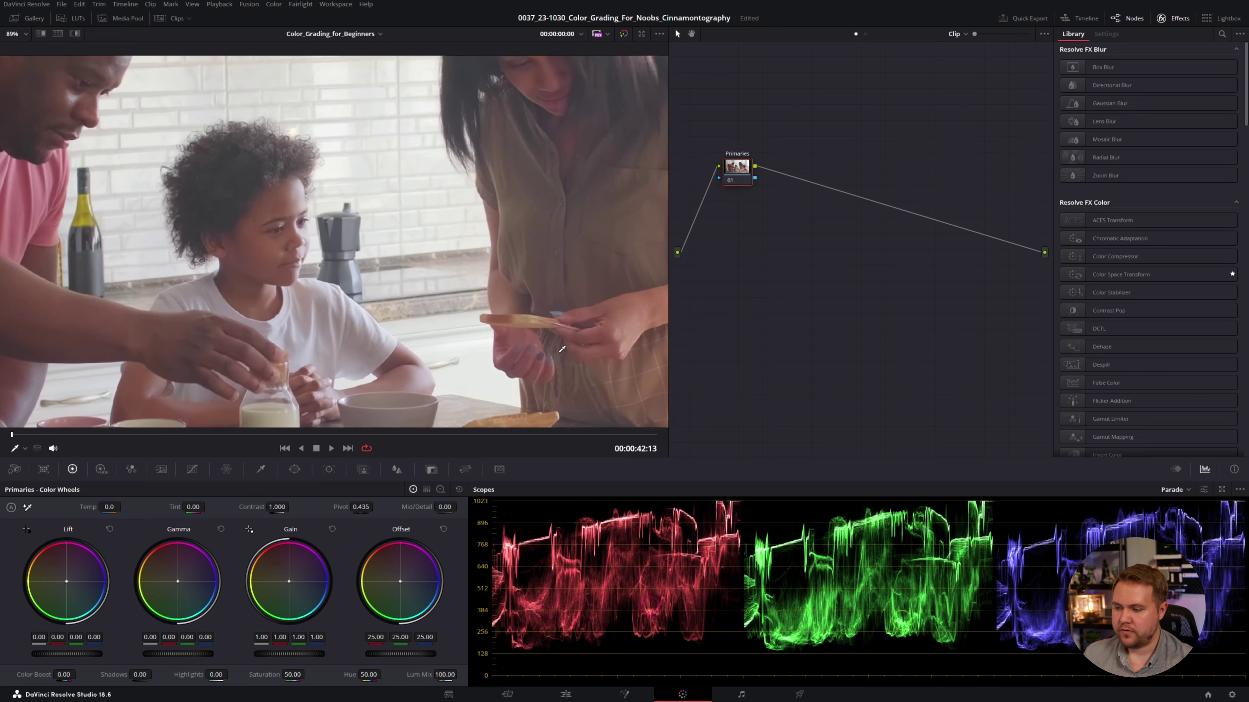
Step: Nudge the Lift wheel to red -0.02, green 0.01 while zoomed on the towel
scroll(421, 253, up, 5)
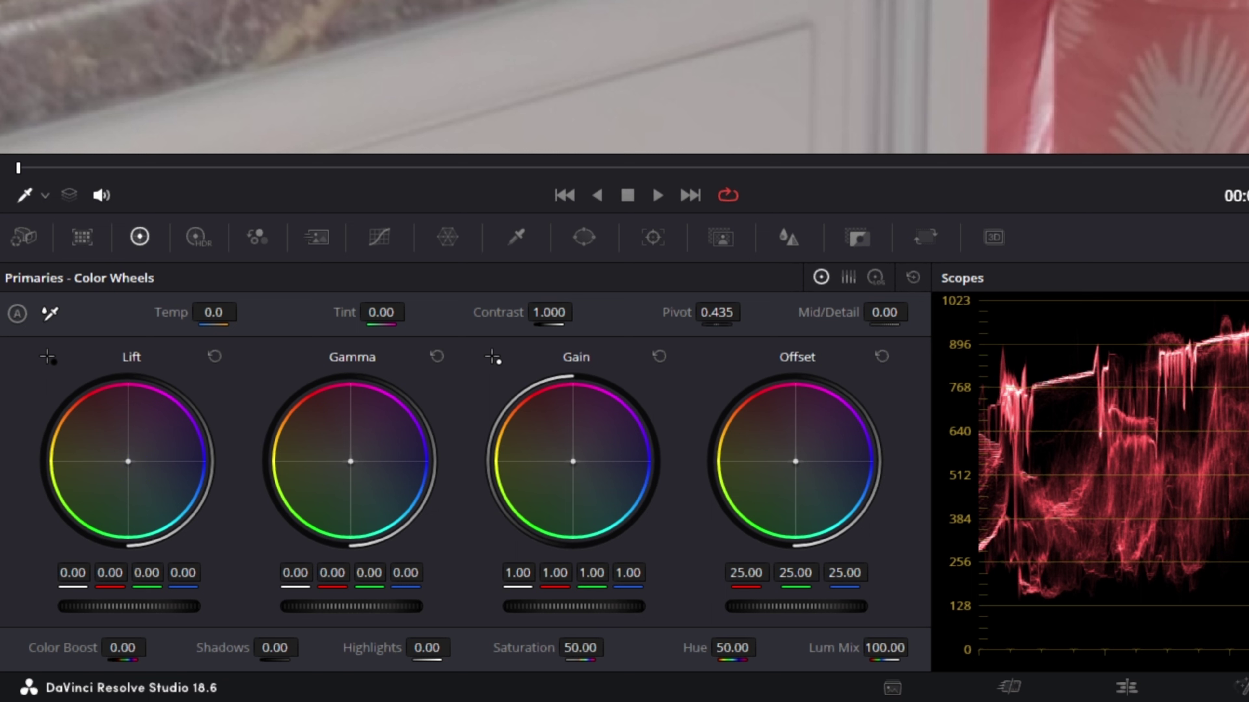
drag(128, 461, 127, 464)
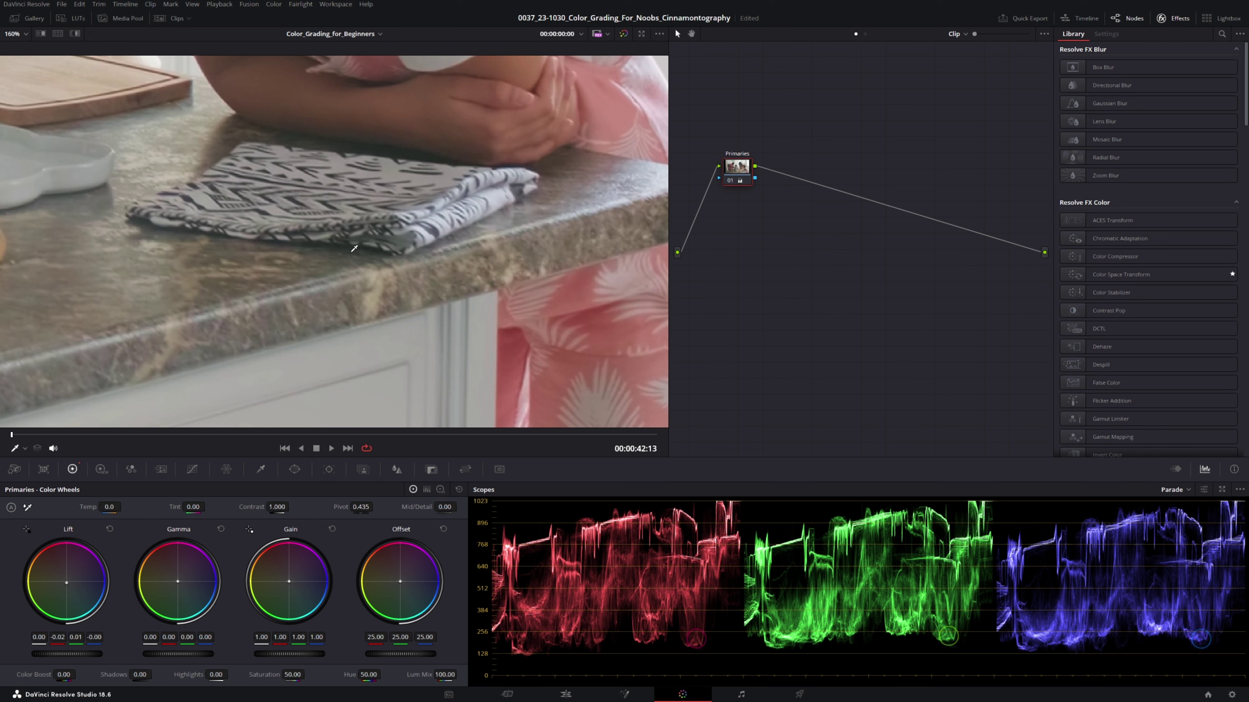
key(z)
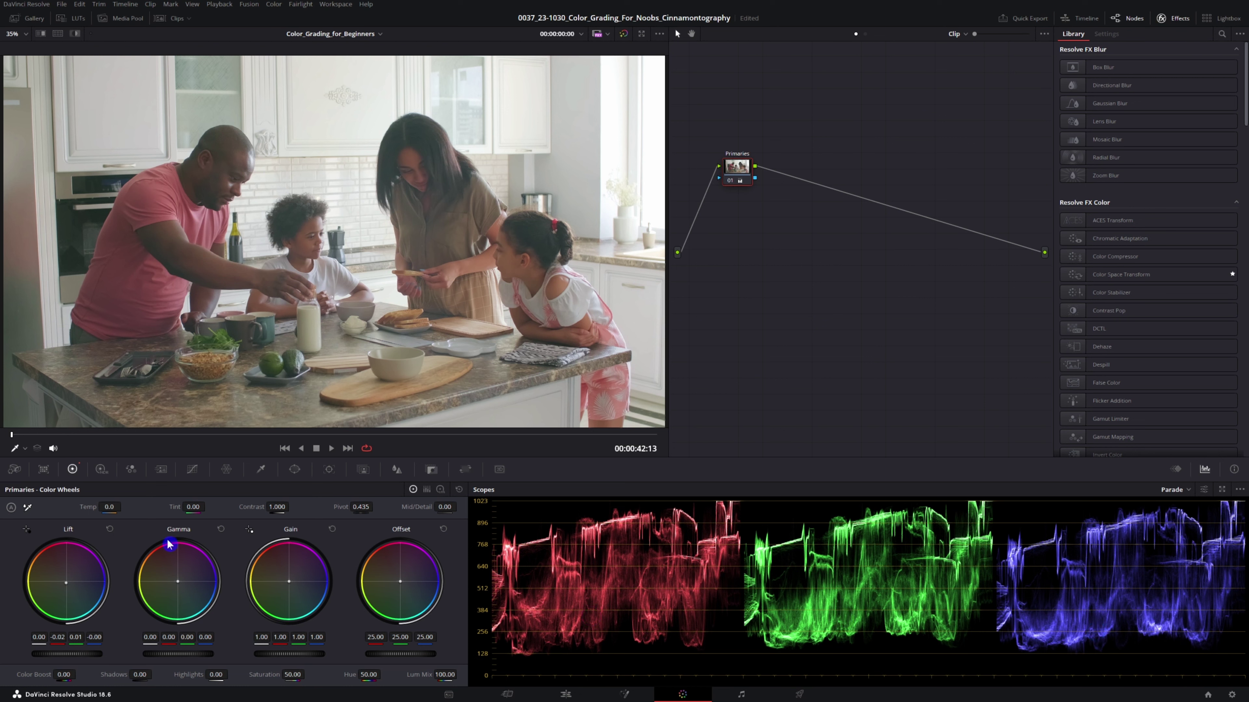
Step: Push the Primaries Gamma wheel toward red (R 0.03, G -0.01, B -0.01)
scroll(278, 335, up, 10)
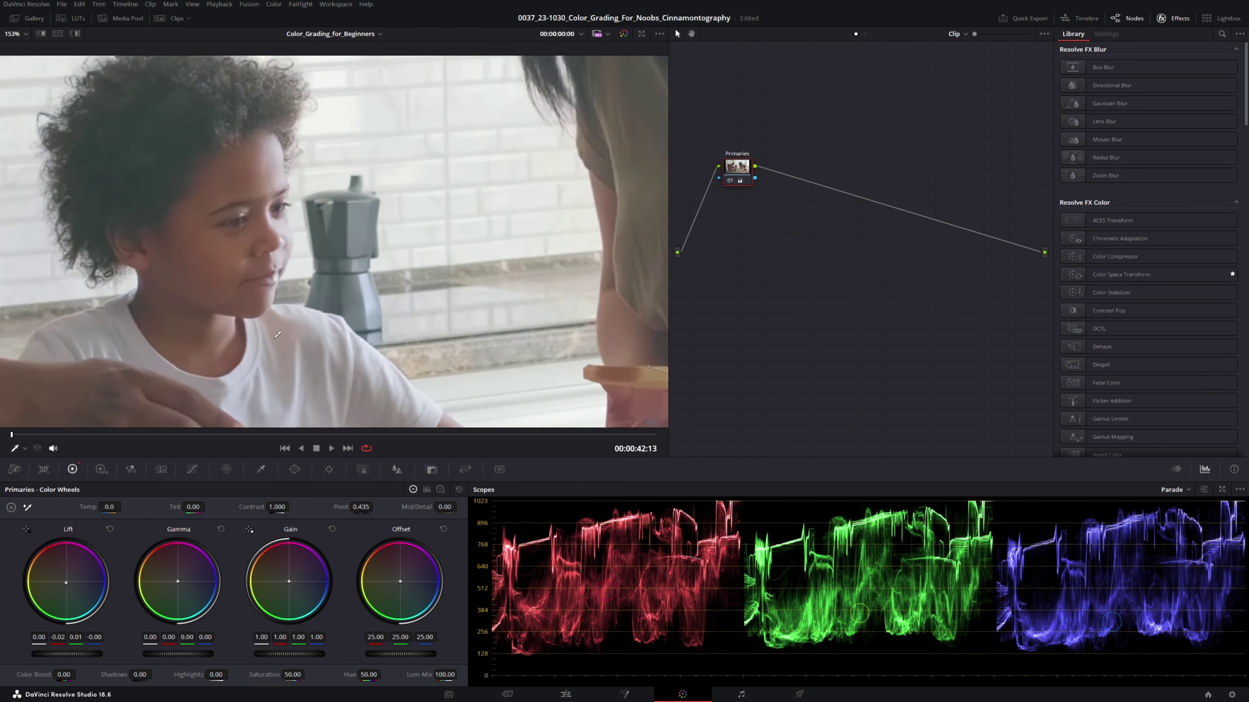
scroll(278, 334, up, 3)
scroll(361, 212, up, 2)
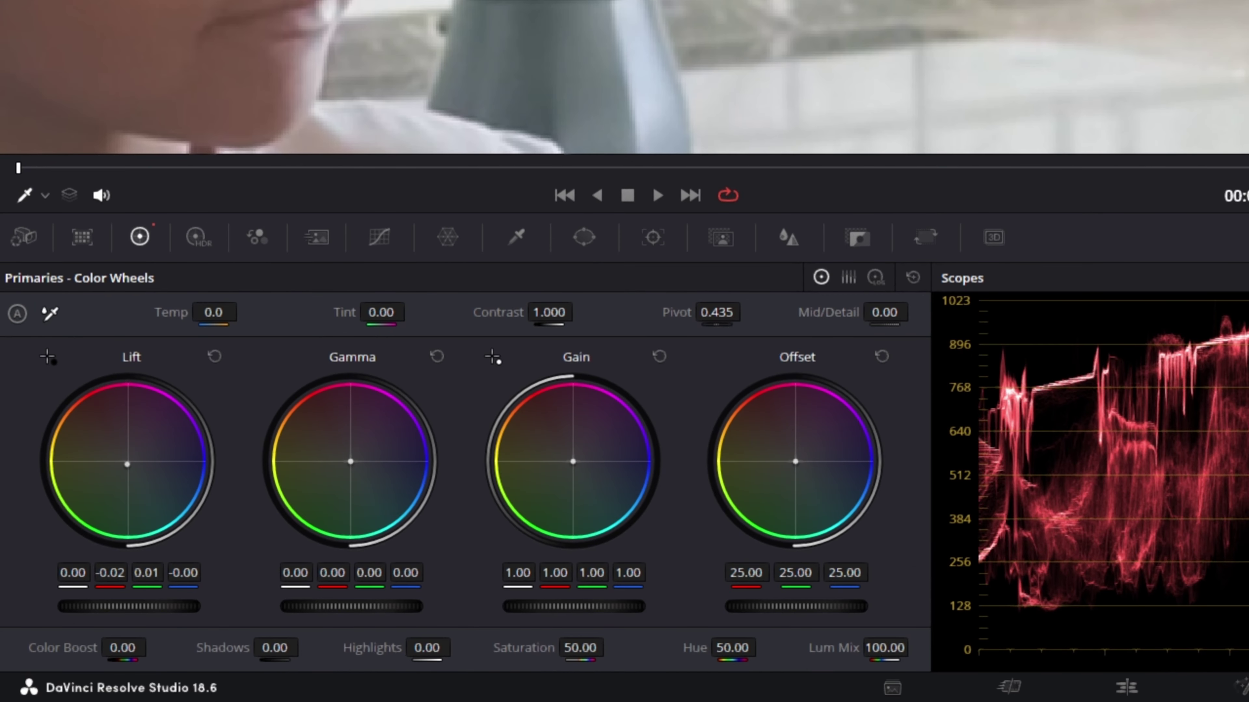
drag(351, 461, 349, 458)
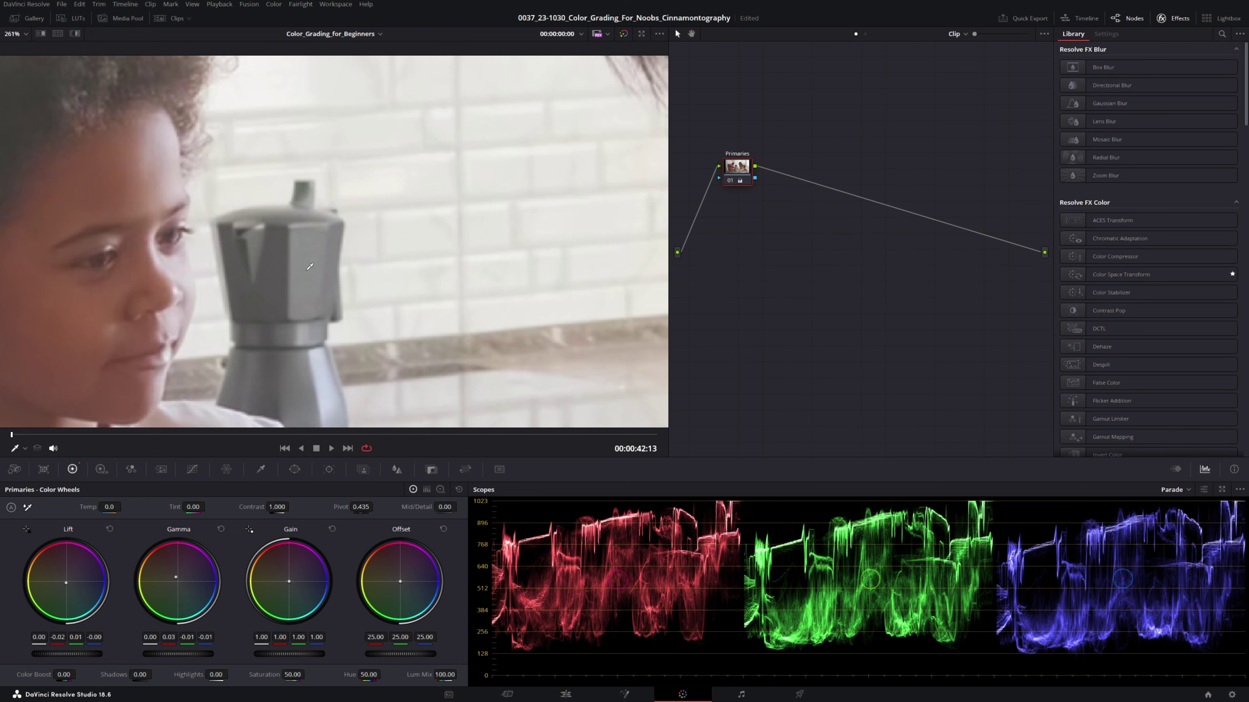
scroll(310, 266, down, 10)
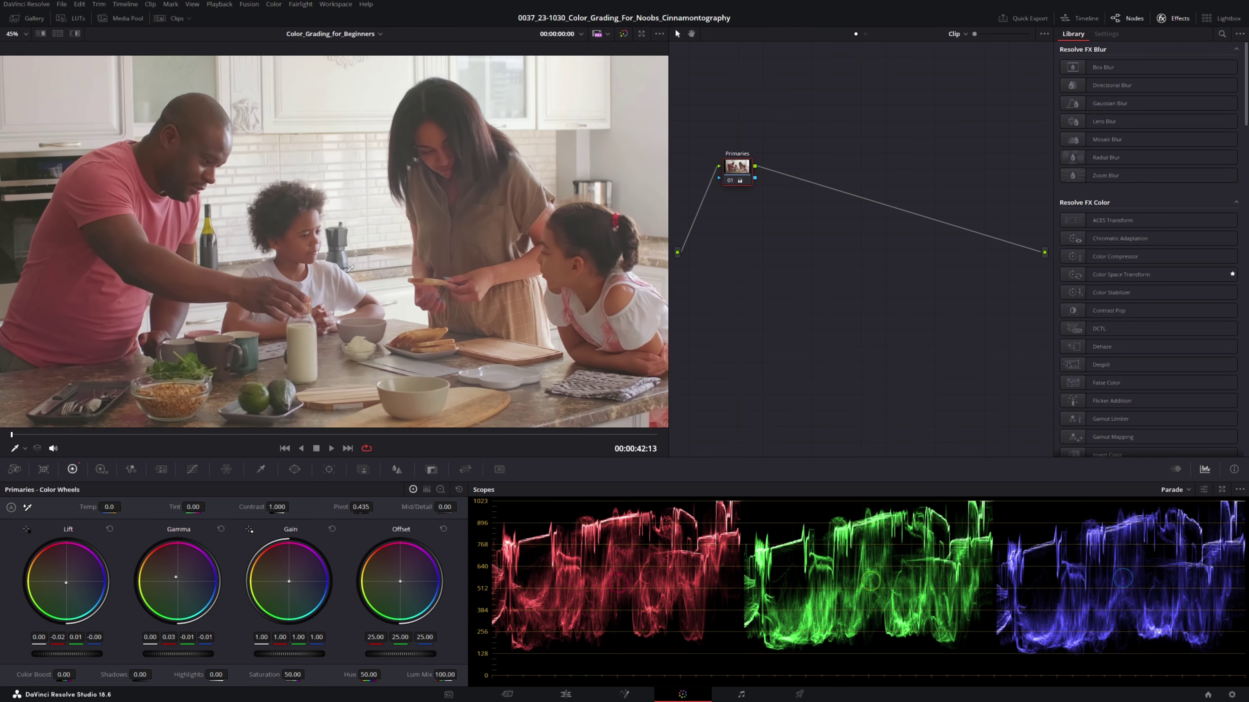
scroll(362, 294, up, 10)
scroll(481, 294, up, 4)
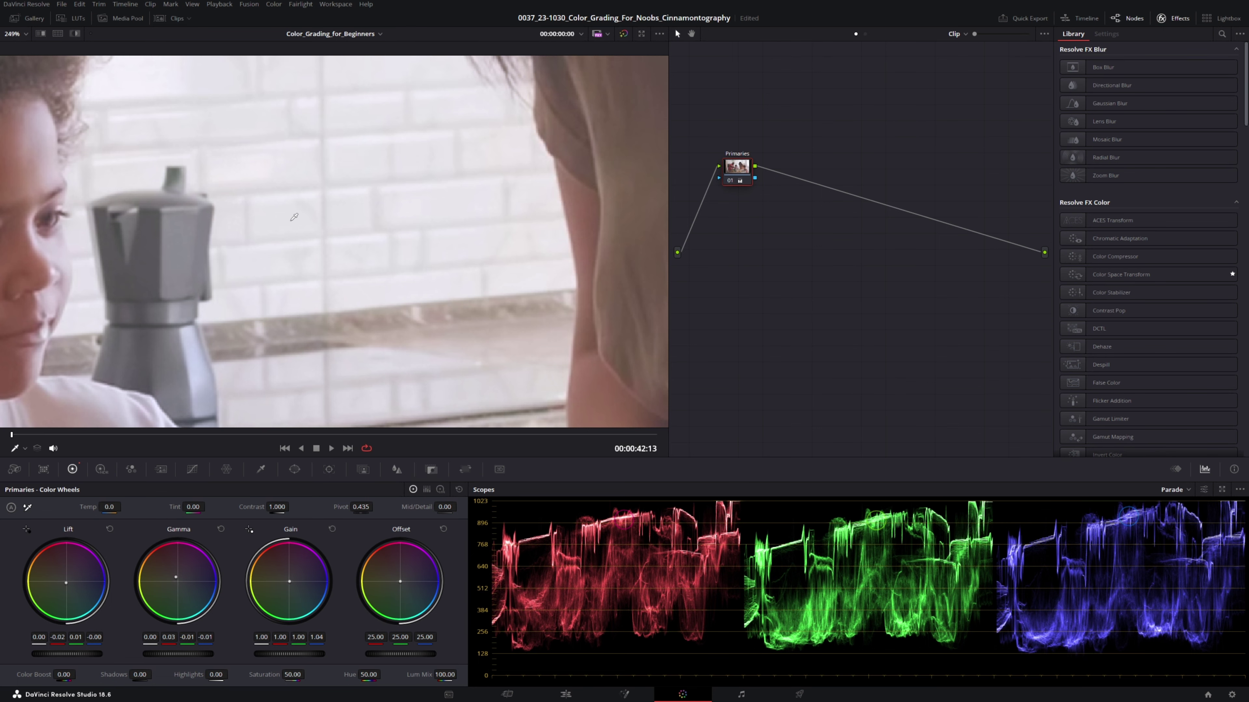
Step: Lower Lift master to -0.06 and Gamma to -0.04, and raise Gain to 1.04 (blue 1.08)
key(shift+z)
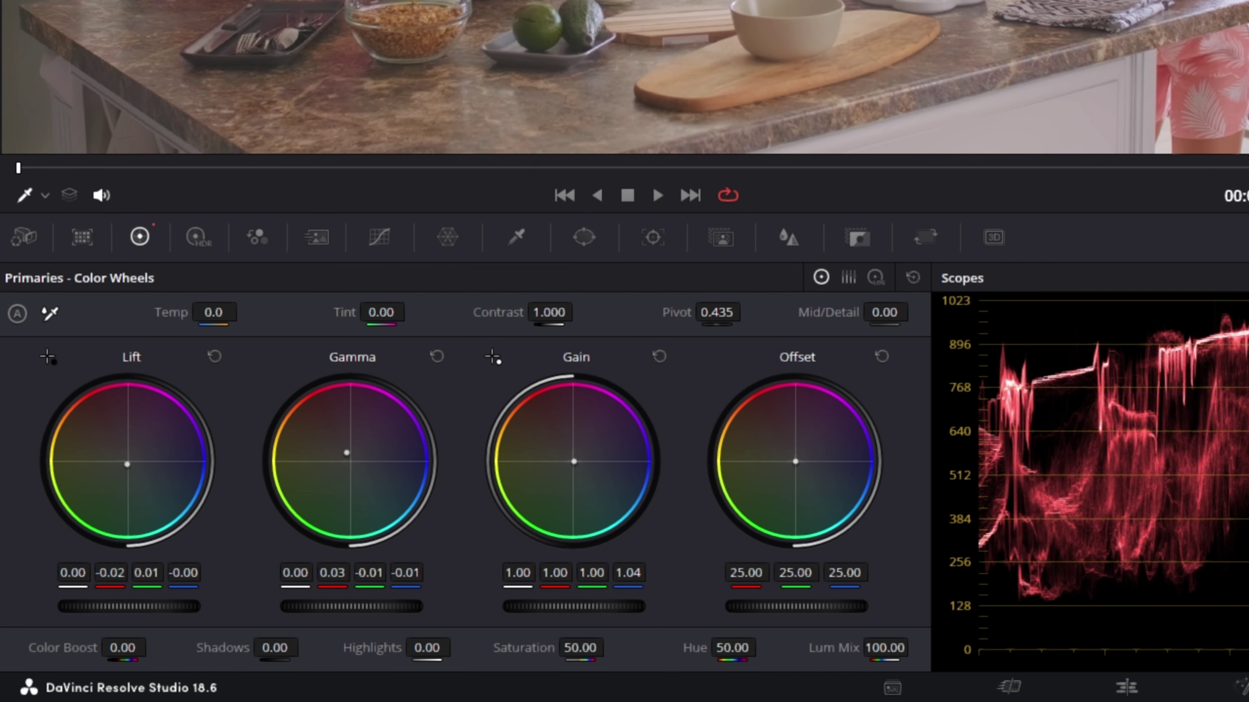
drag(129, 606, 118, 606)
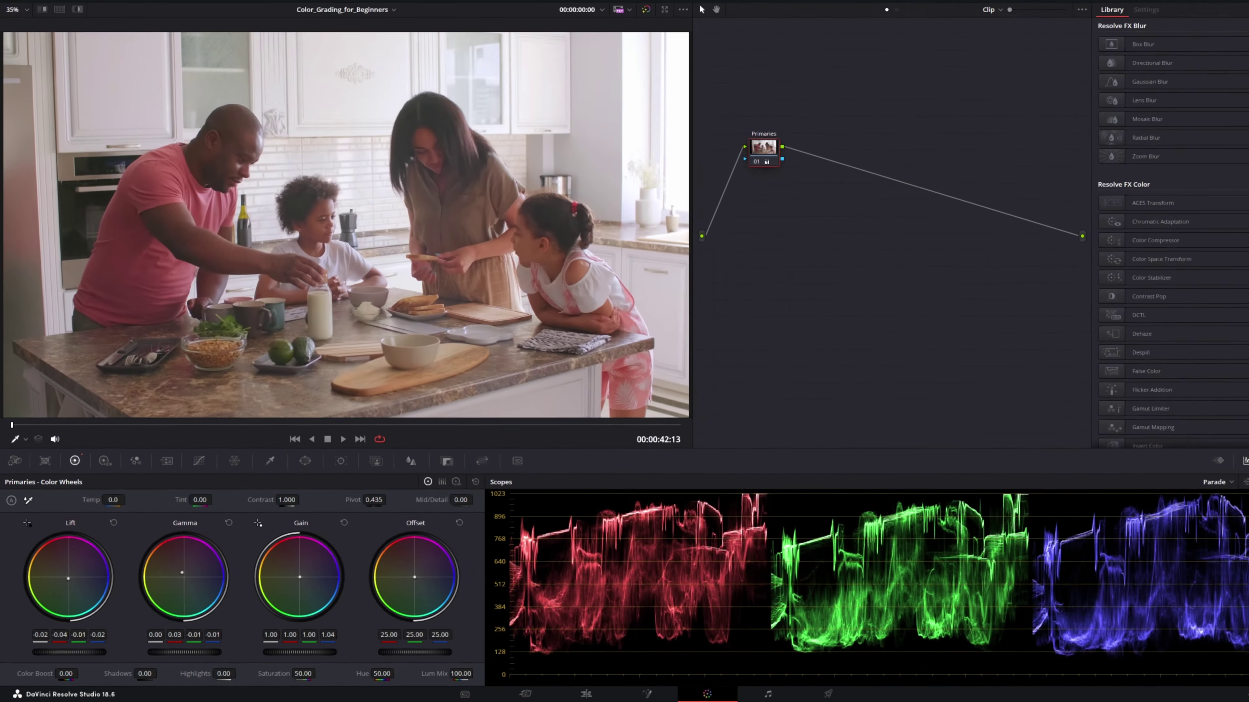
drag(74, 652, 59, 653)
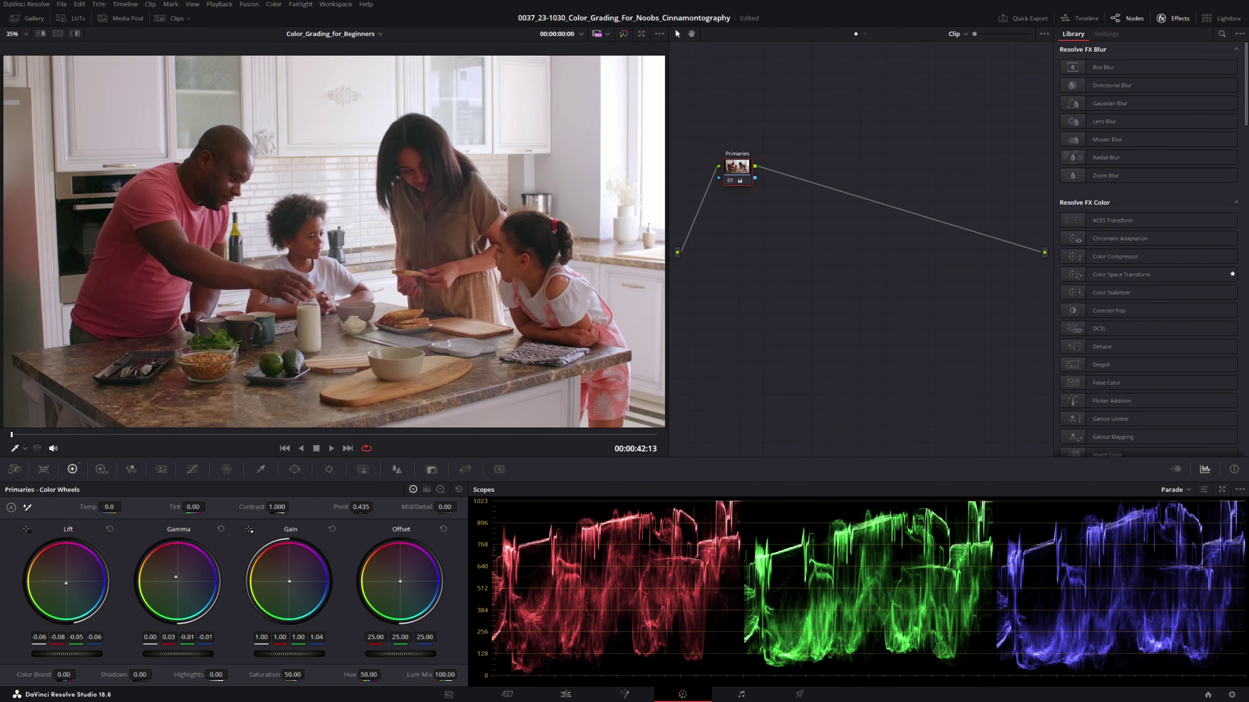
drag(58, 653, 57, 654)
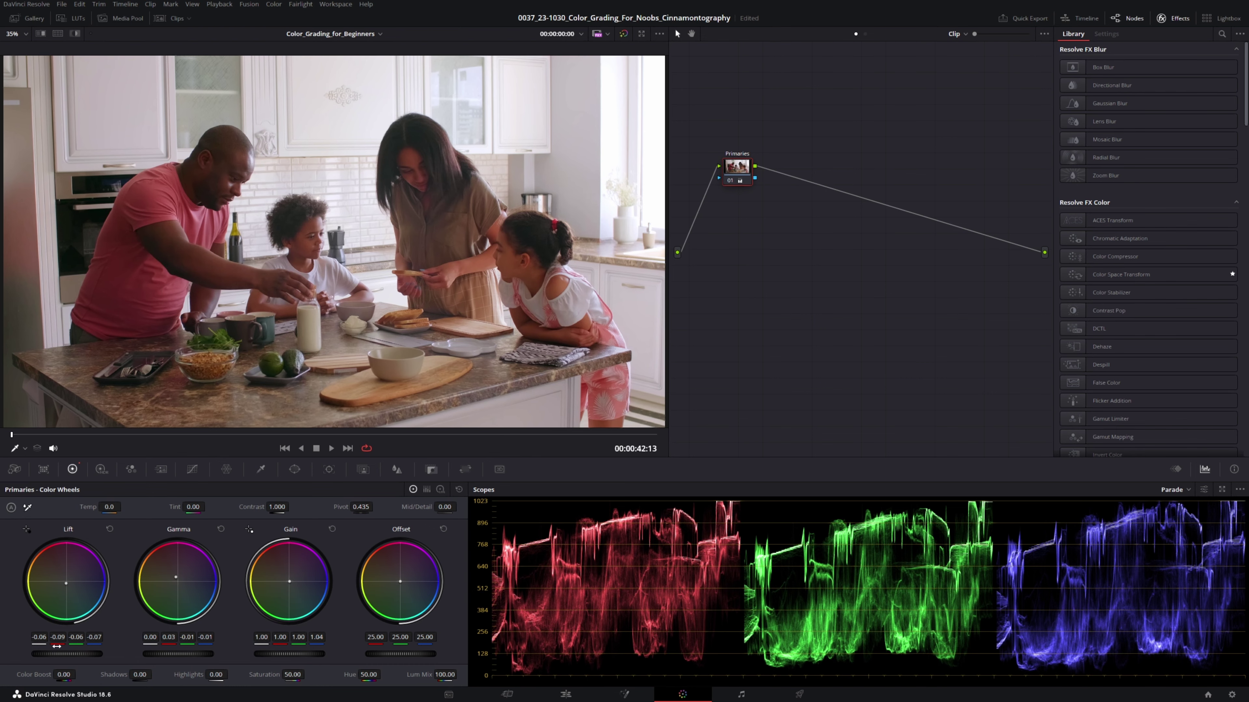
drag(172, 658, 169, 657)
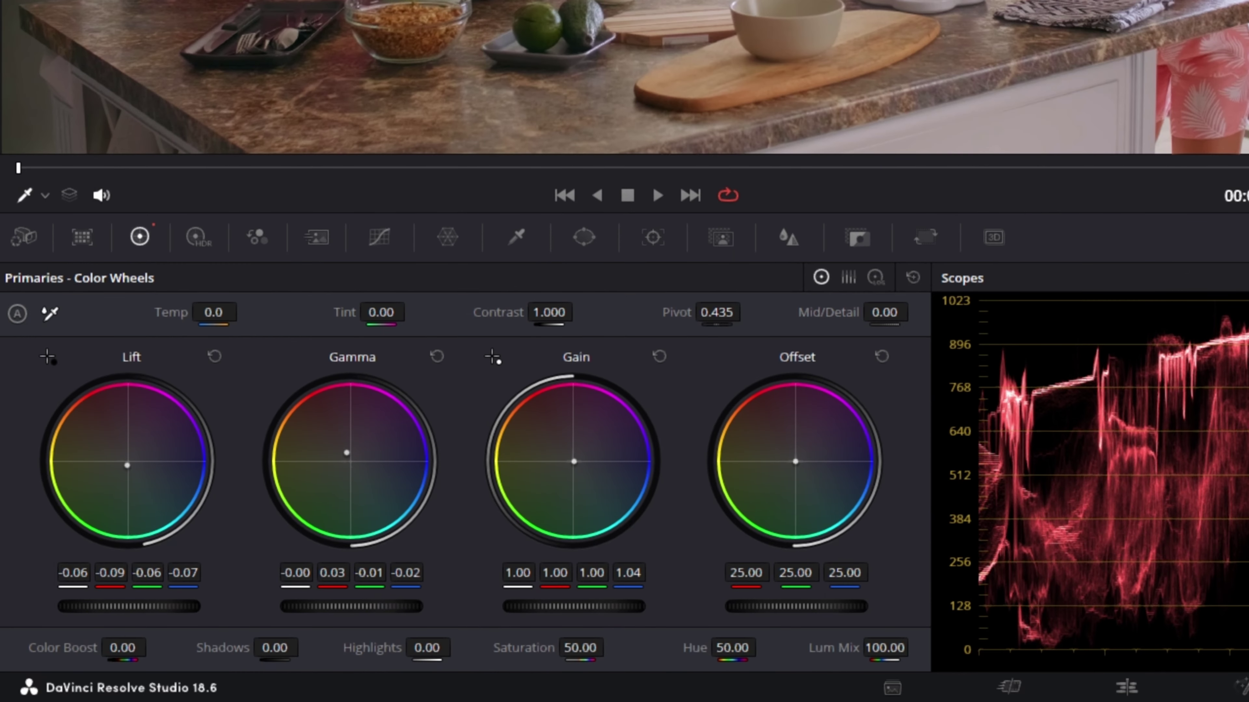
drag(351, 606, 348, 606)
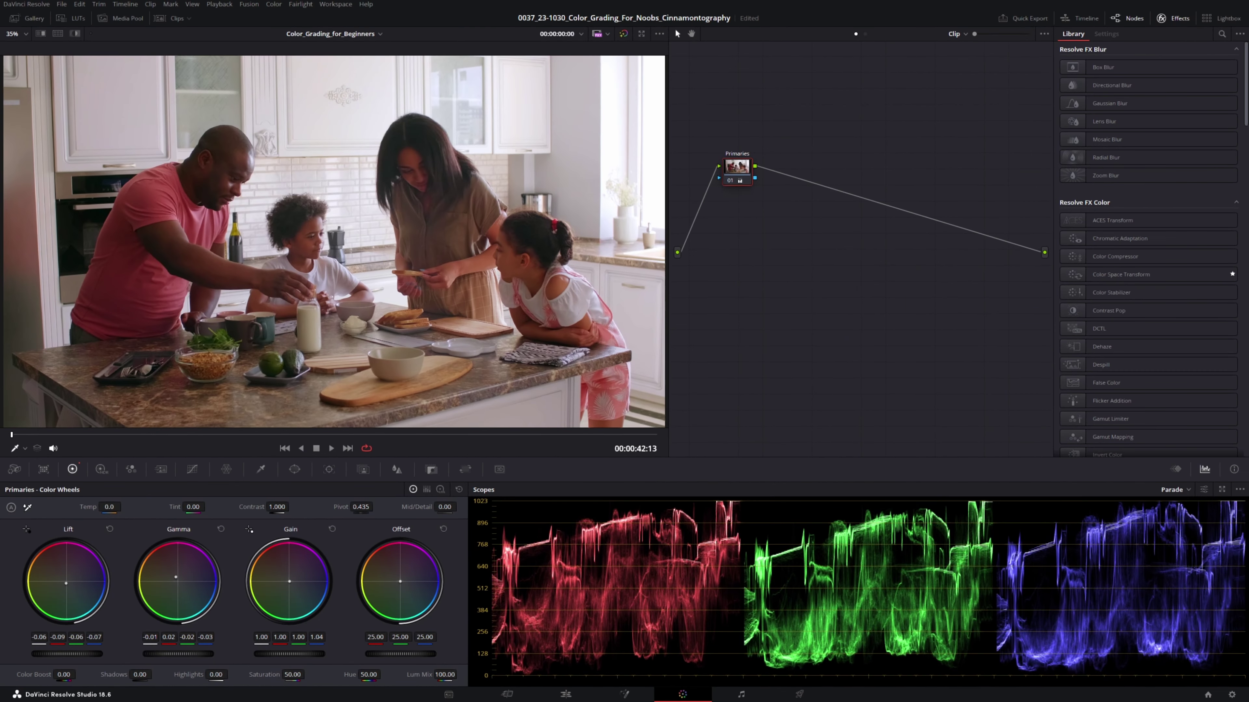
drag(177, 654, 173, 654)
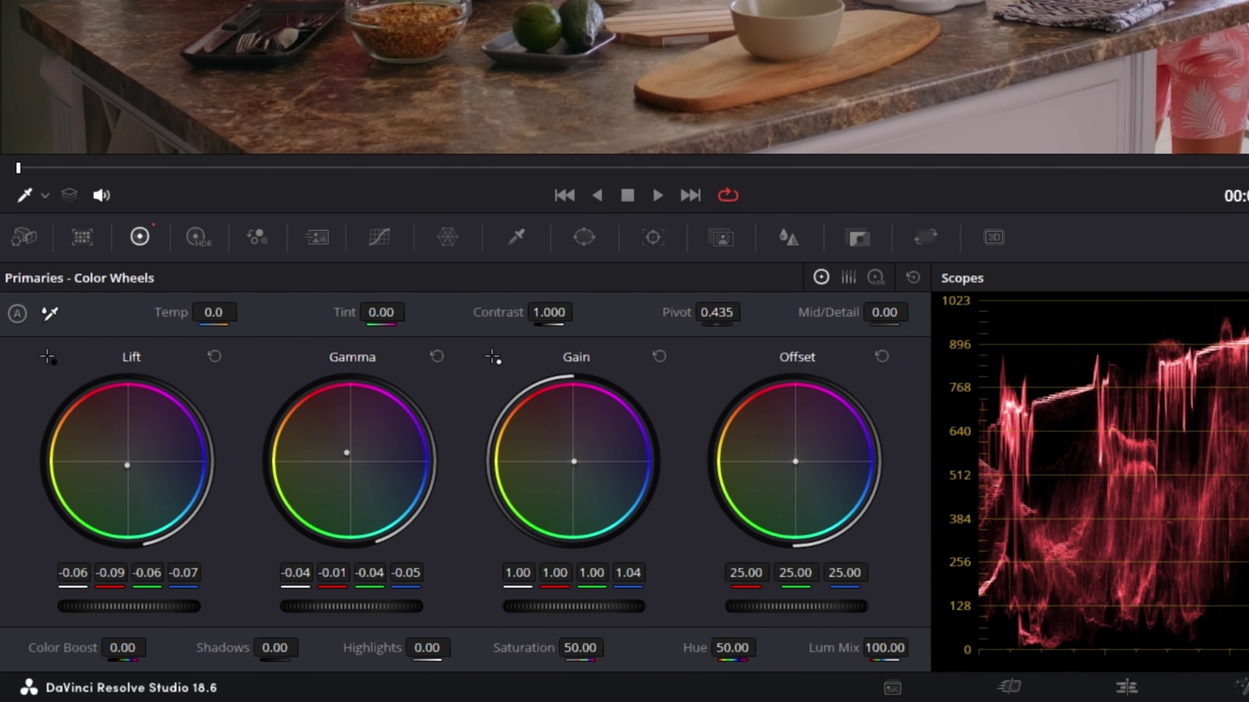
drag(573, 606, 582, 606)
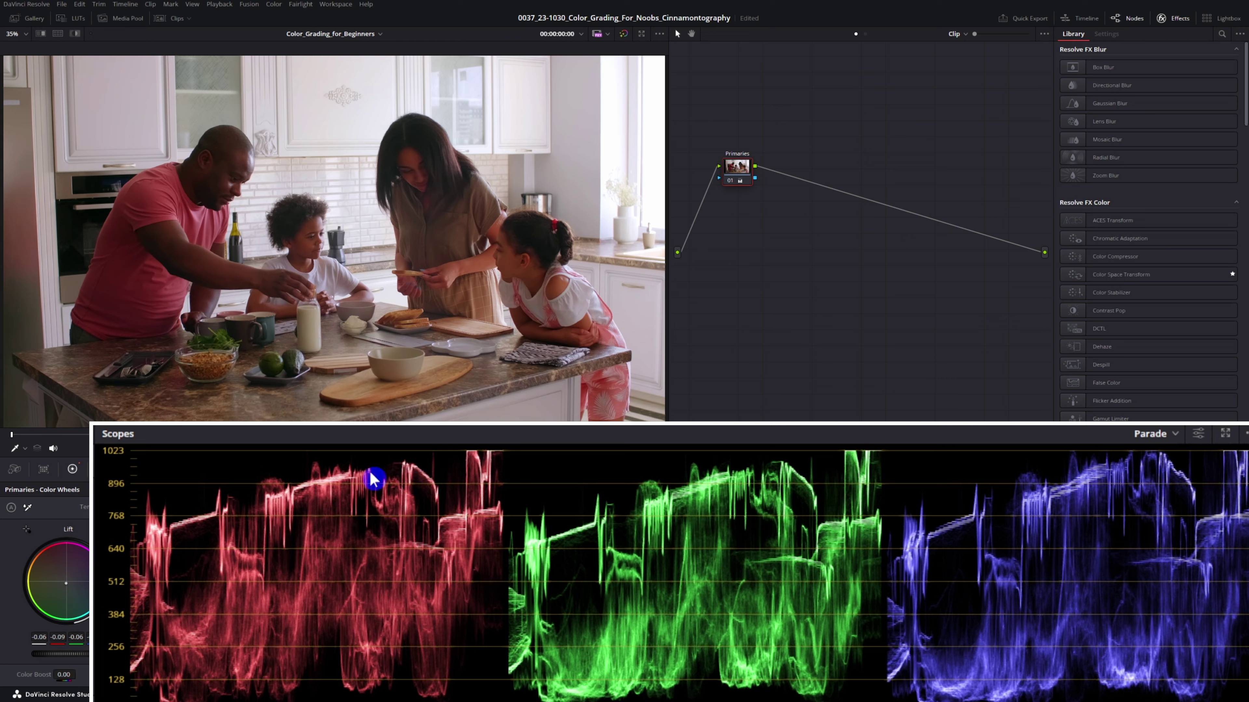
drag(289, 653, 299, 654)
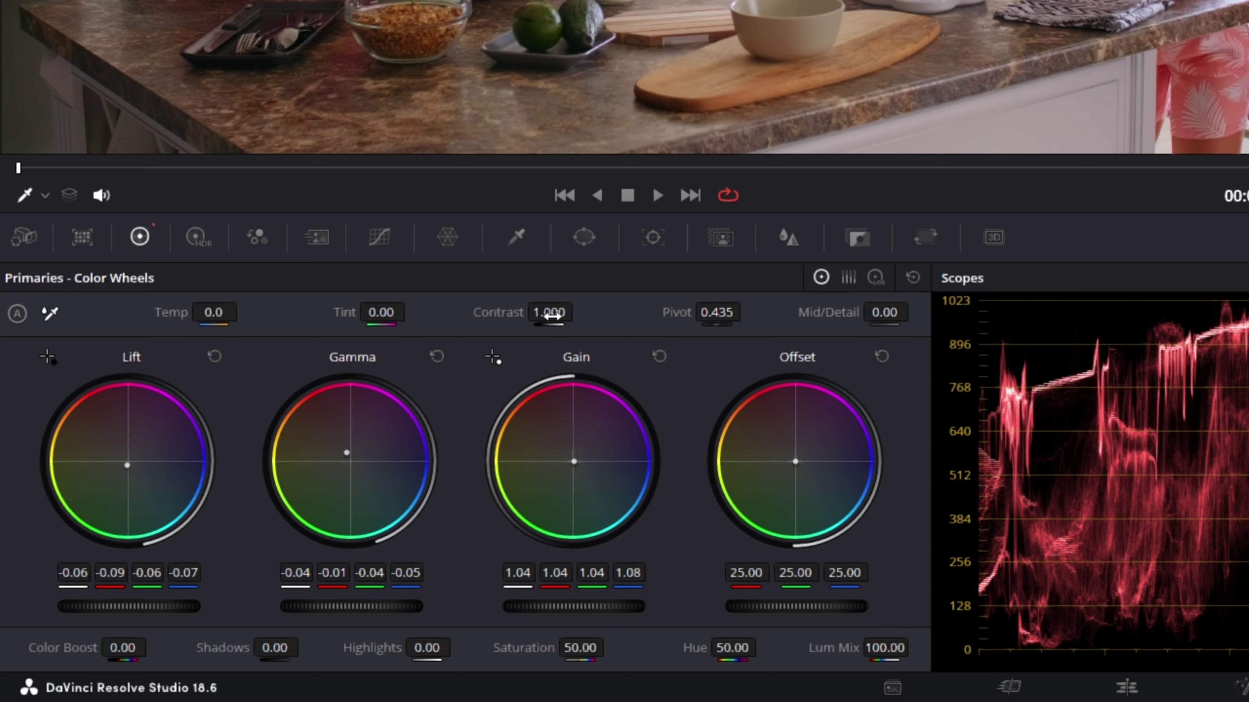
drag(579, 310, 579, 311)
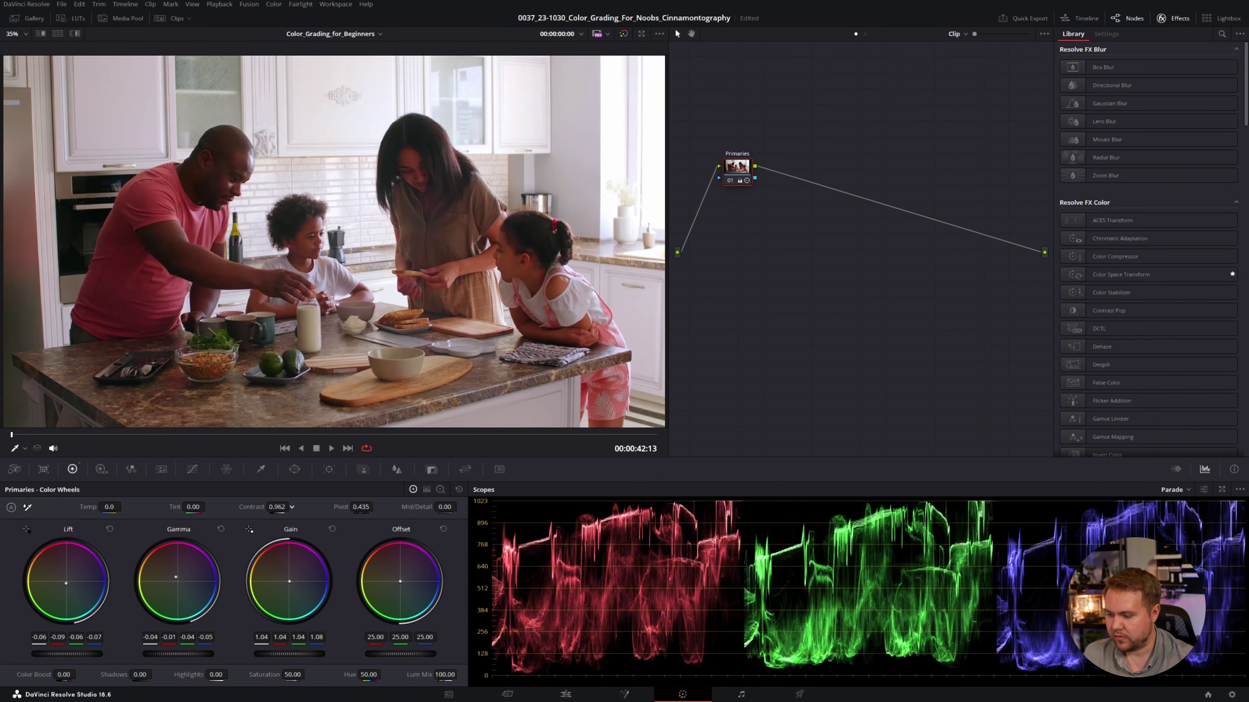
drag(277, 507, 277, 506)
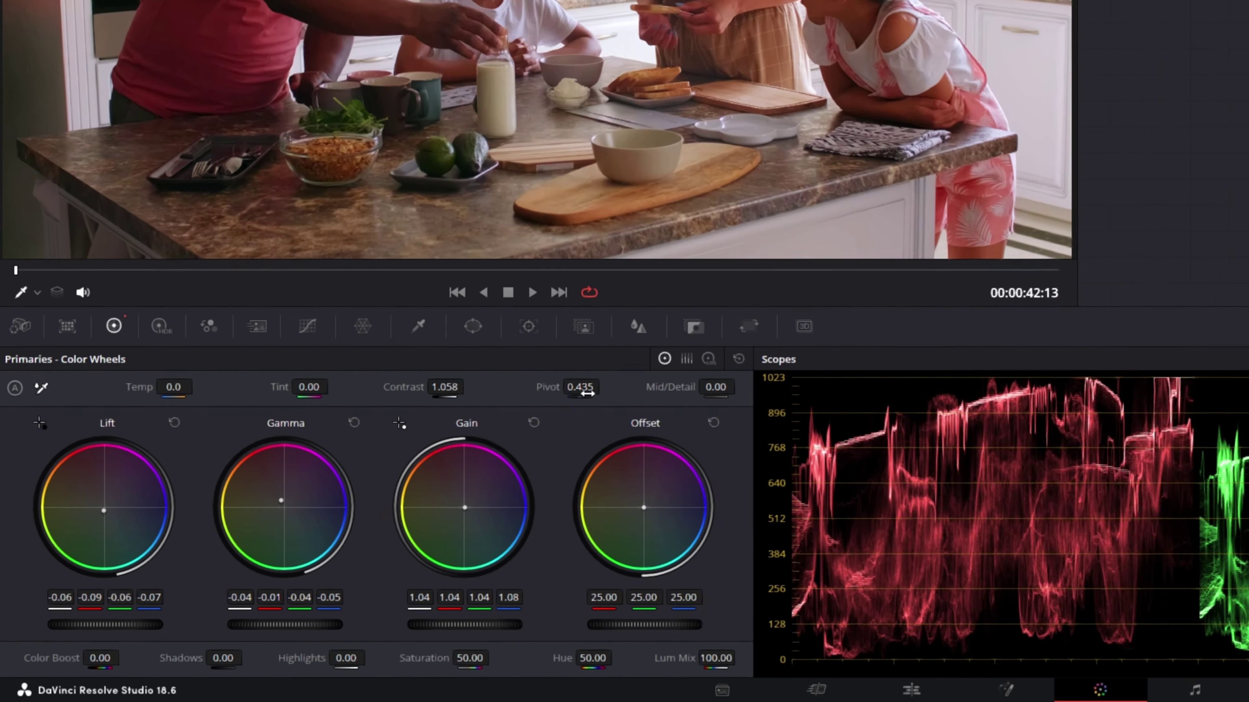
click(361, 507)
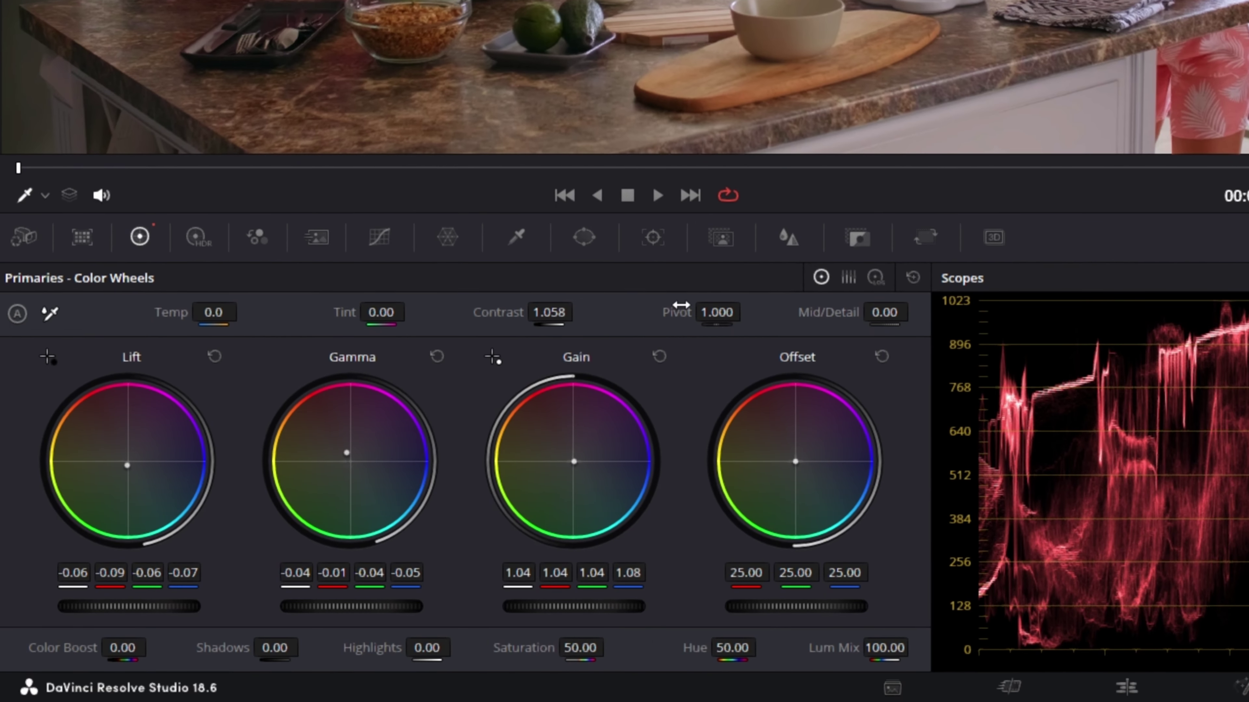
drag(677, 313, 535, 318)
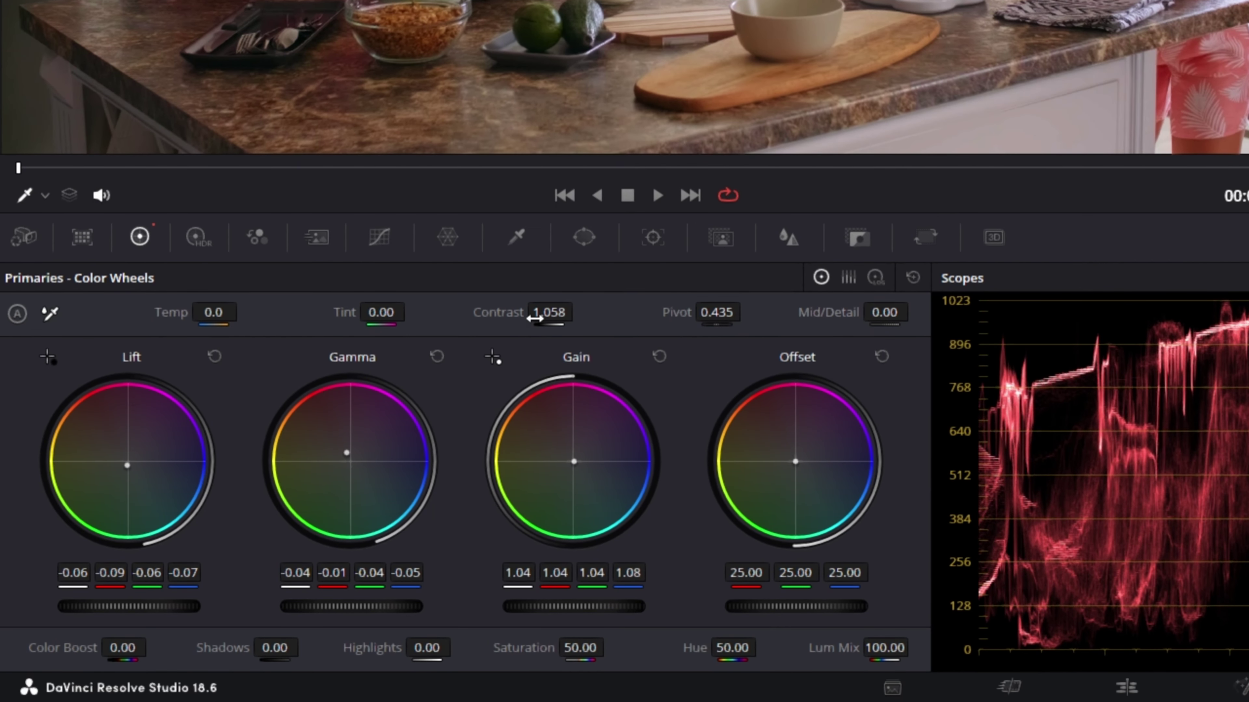
double_click(491, 315)
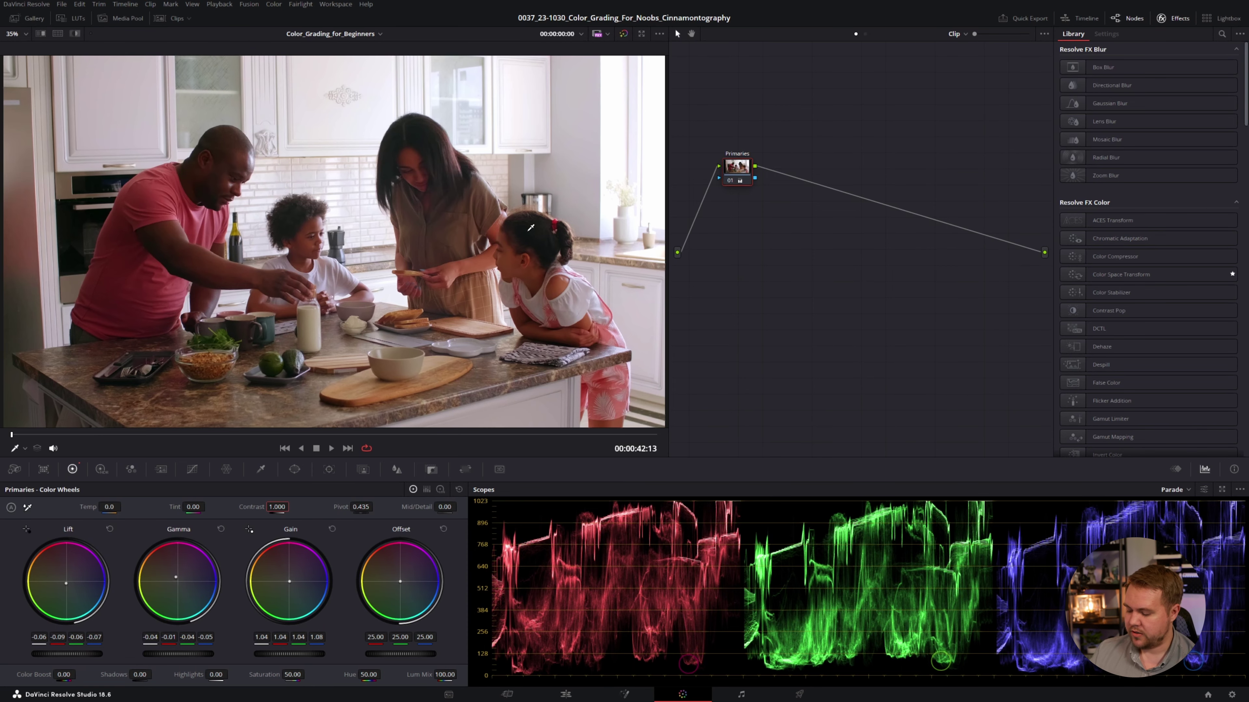
Step: Add a serial node after Primaries labelled 'WB'
key(alt)
key(alt+s)
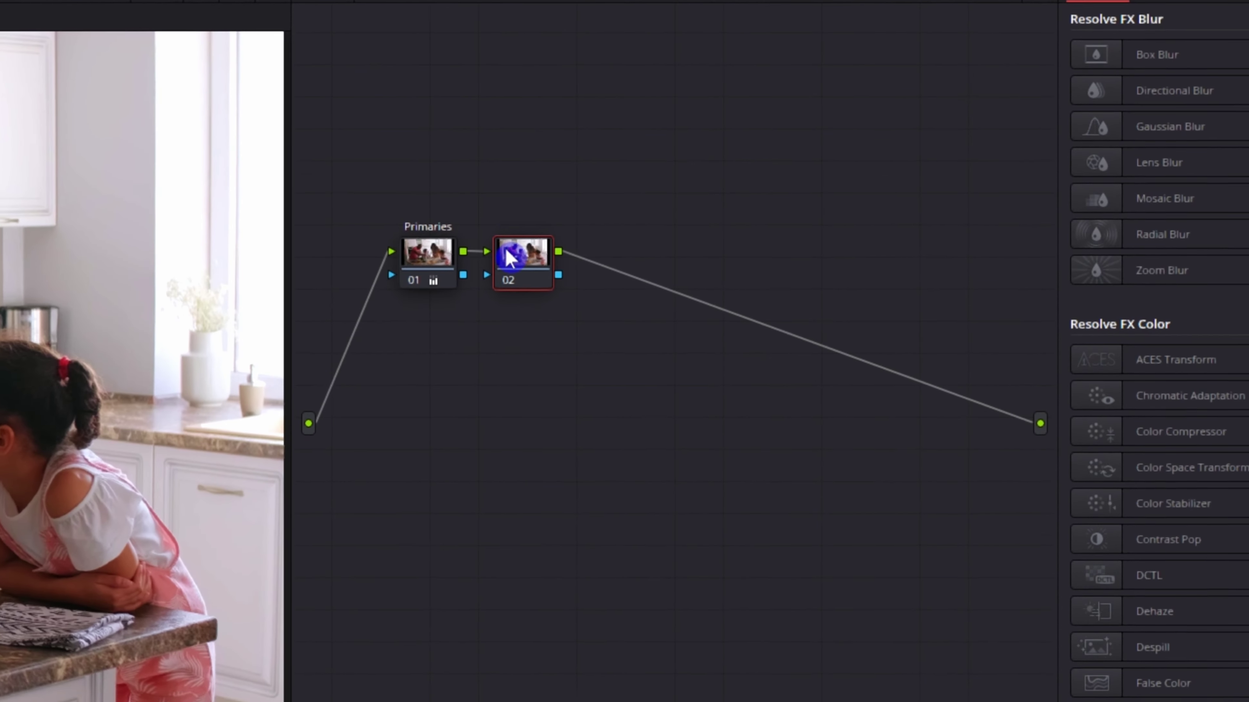
text(WB)
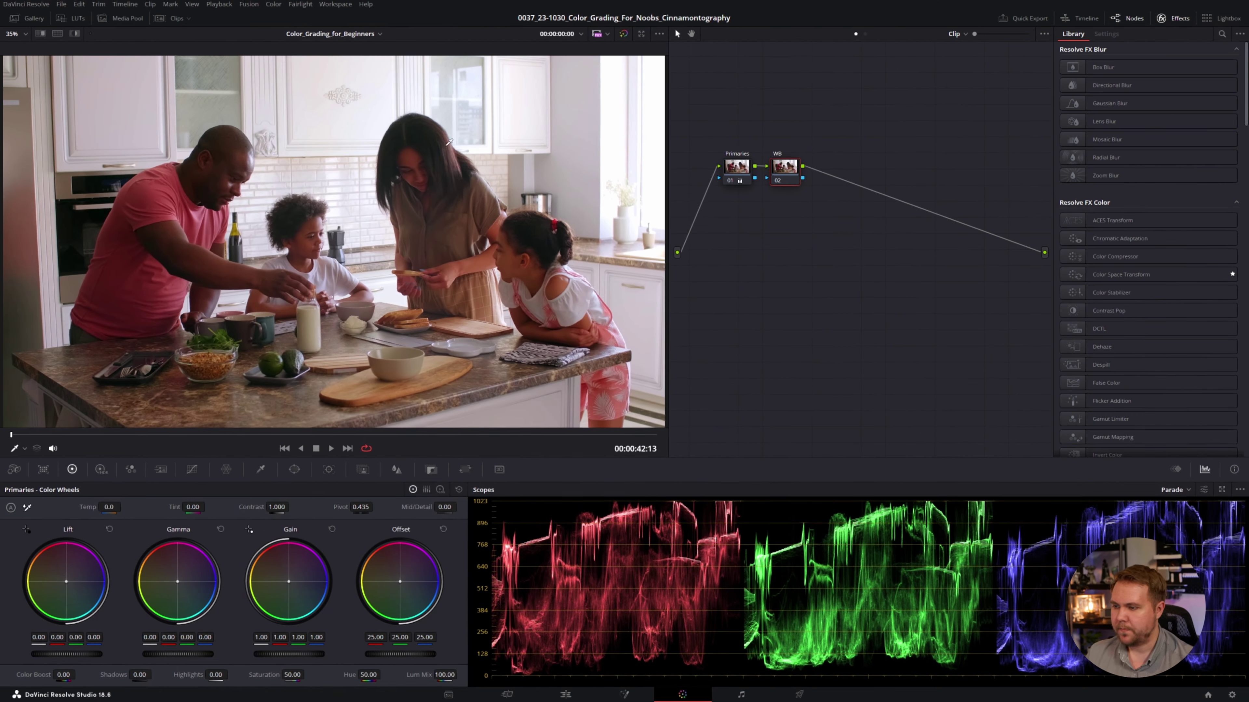
click(124, 476)
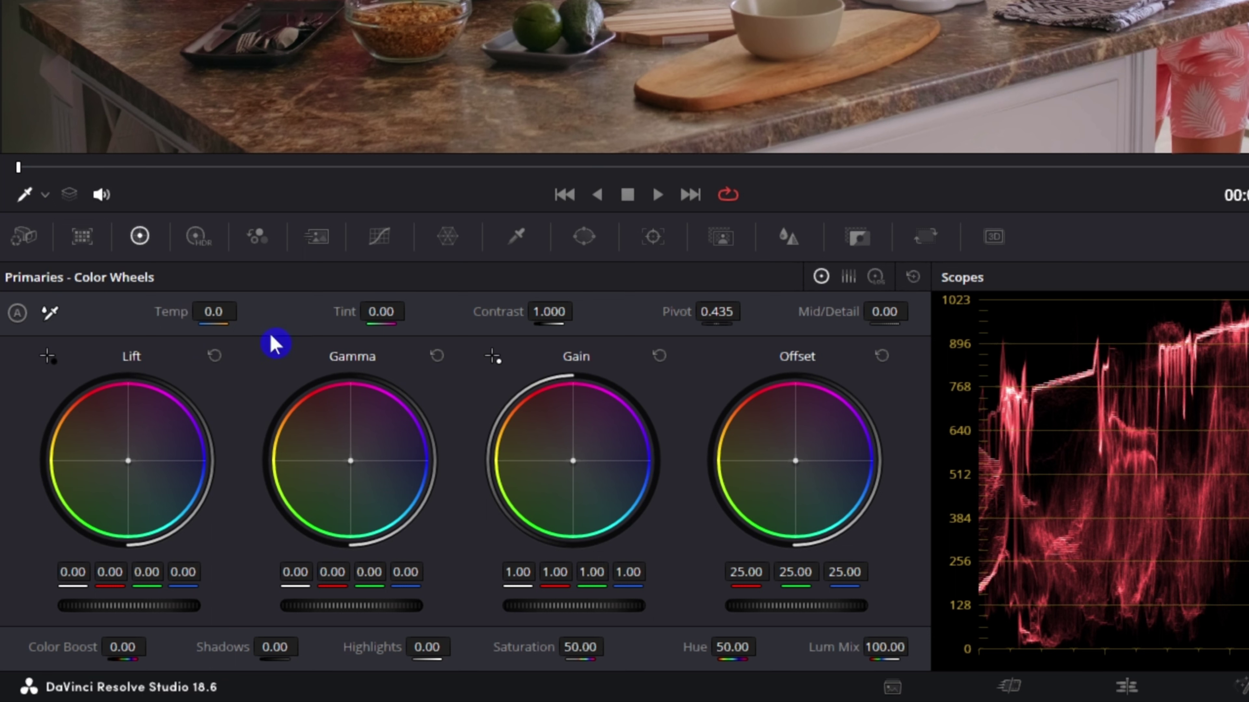
Step: White-balance on the cabinet (Temp -47.3, Tint -9.24), compare it, and add another node
click(55, 314)
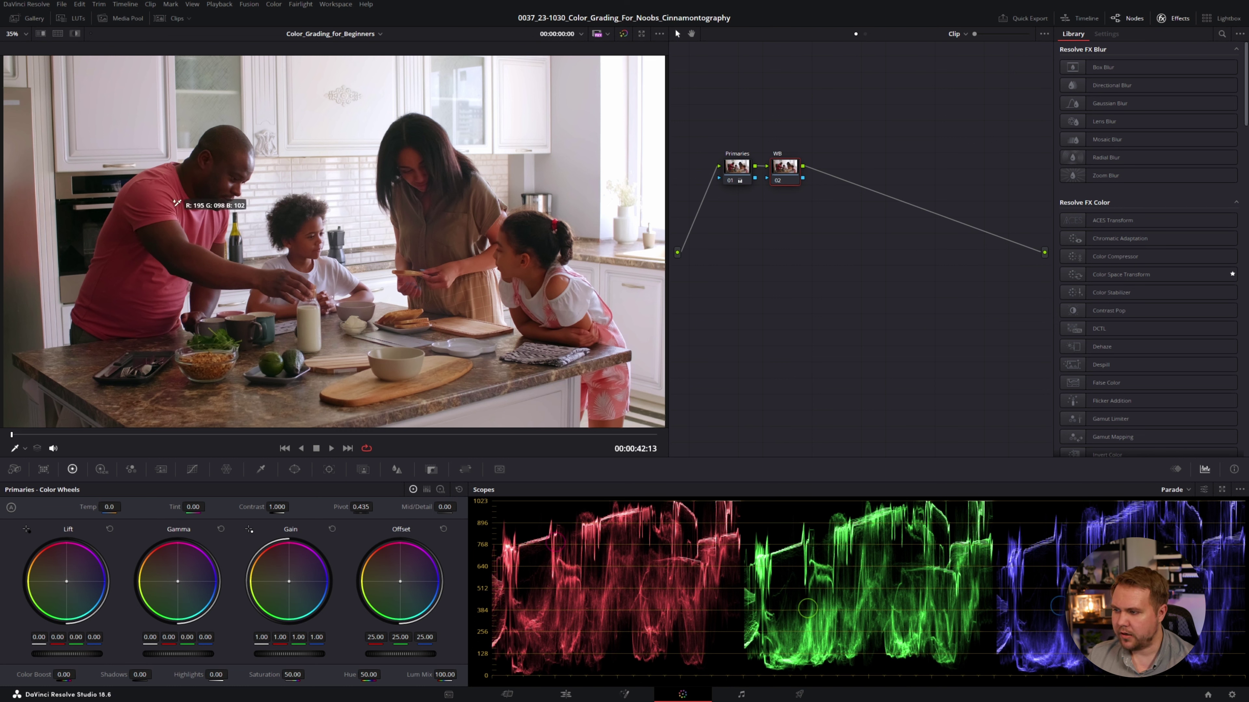
click(309, 129)
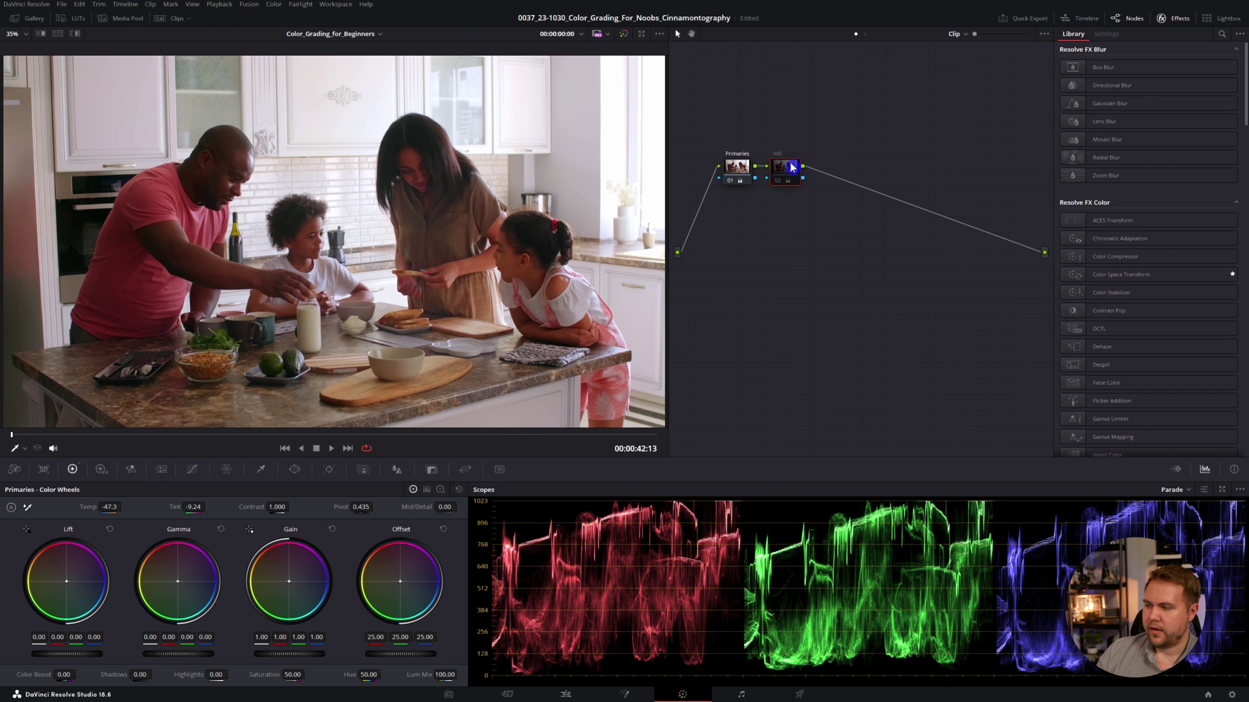
key(ctrl+d)
key(ctrl+d)
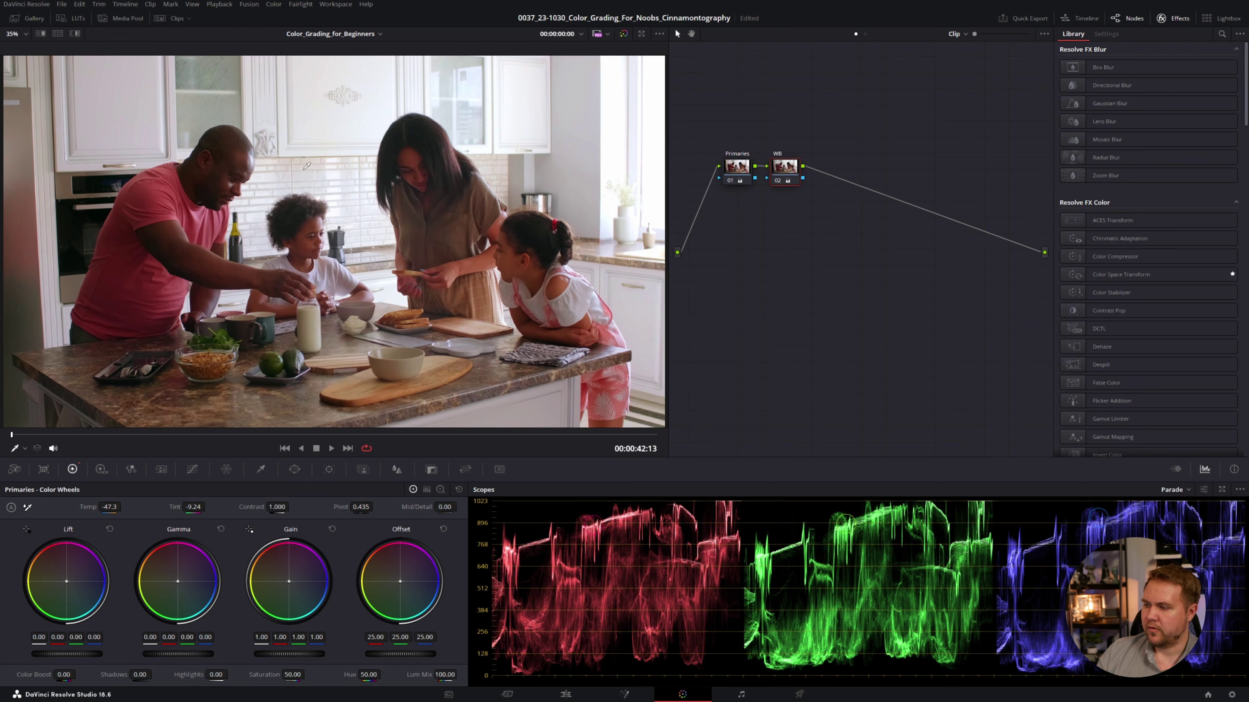
key(ctrl+d)
key(ctrl+d)
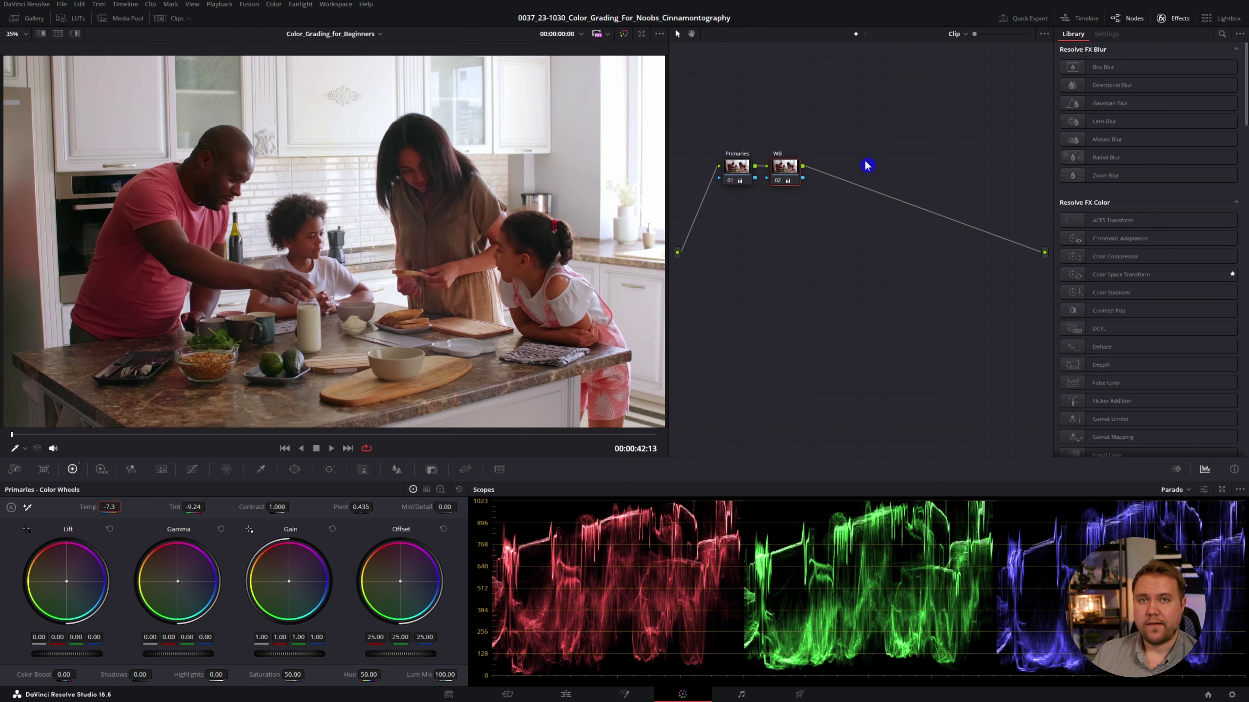
key(alt+s)
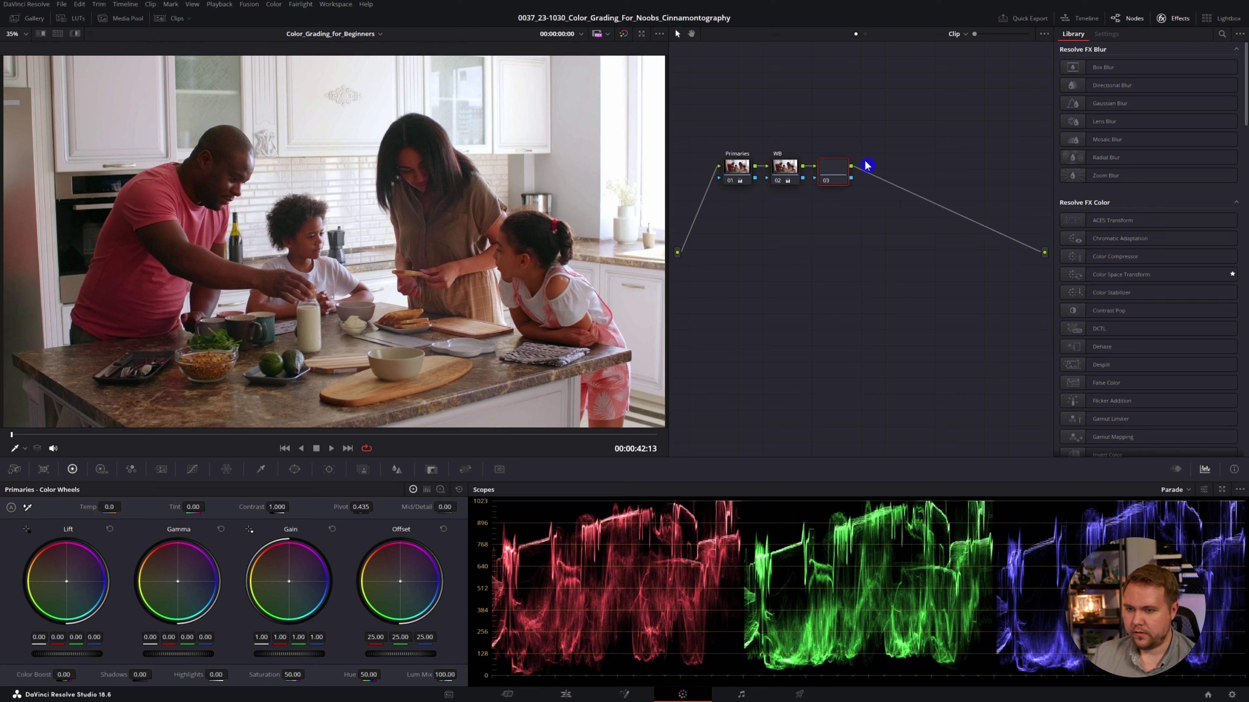
Step: Label node 03 'Windows' and pull its highlight level down slightly
text(Windows)
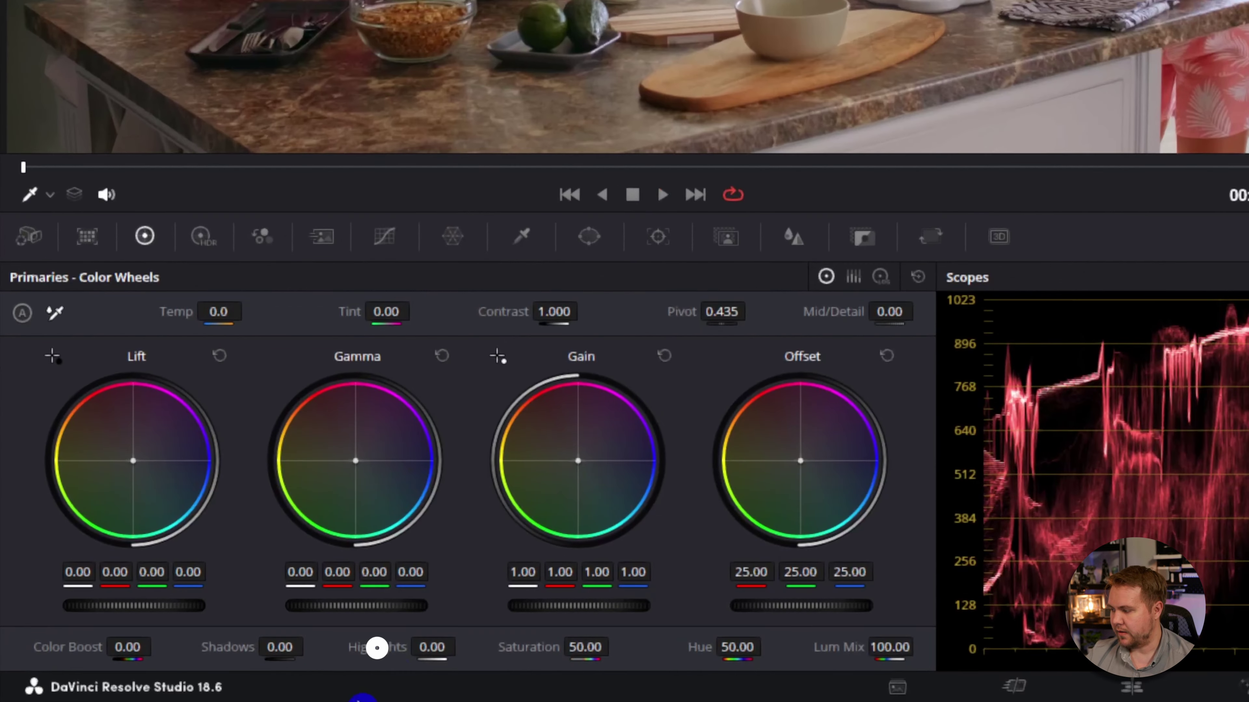
click(189, 676)
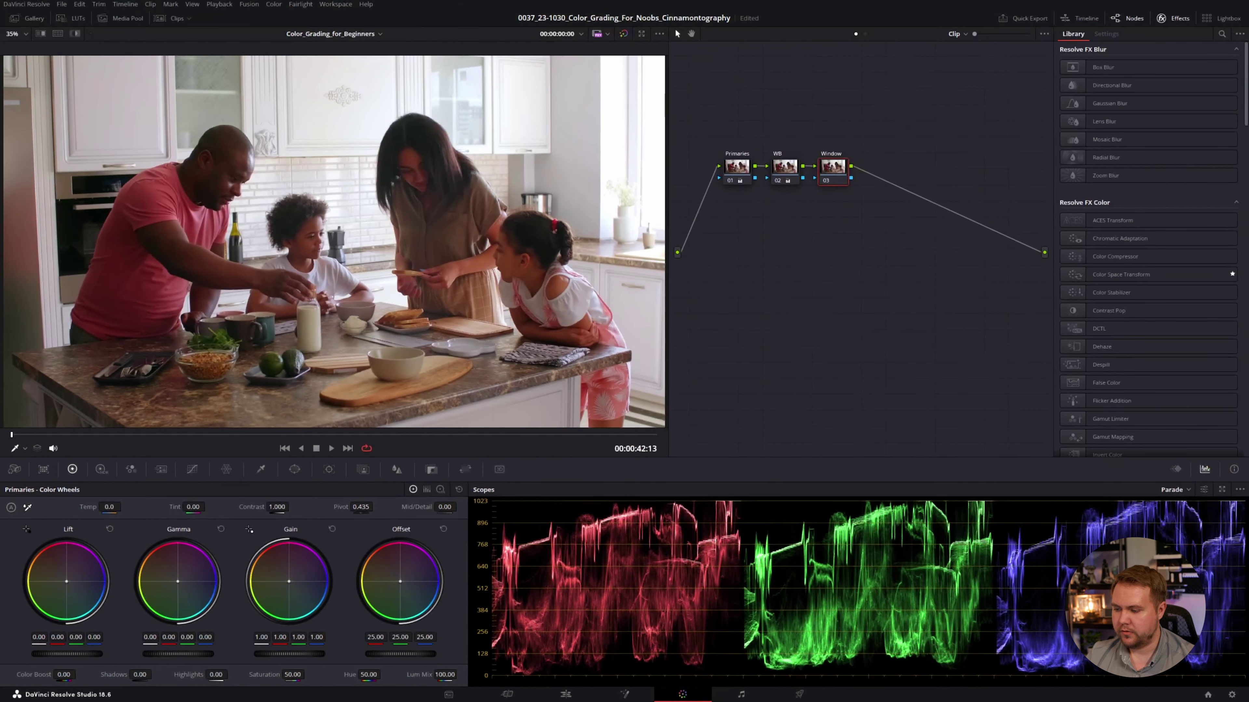
mouse_move(217, 675)
mouse_down()
mouse_move(230, 676)
mouse_move(211, 675)
mouse_up()
Step: Show the Window palette's shape options for node 03
scroll(661, 313, up, 5)
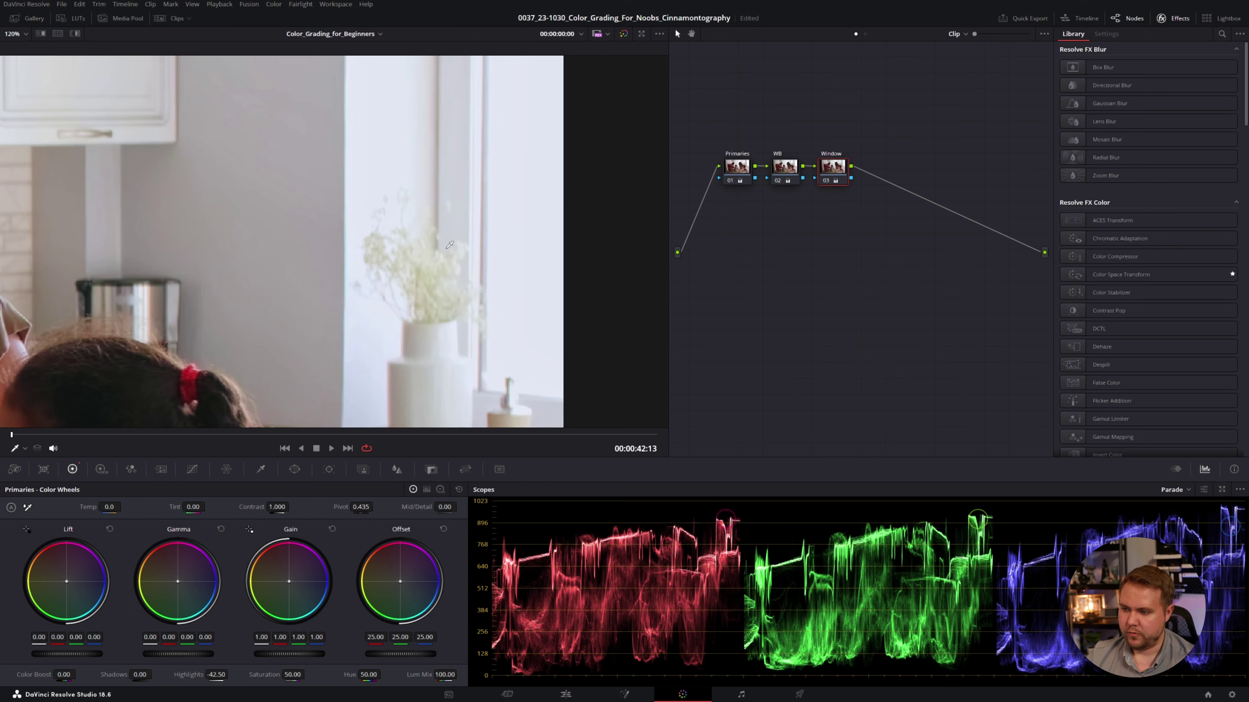
scroll(344, 206, down, 5)
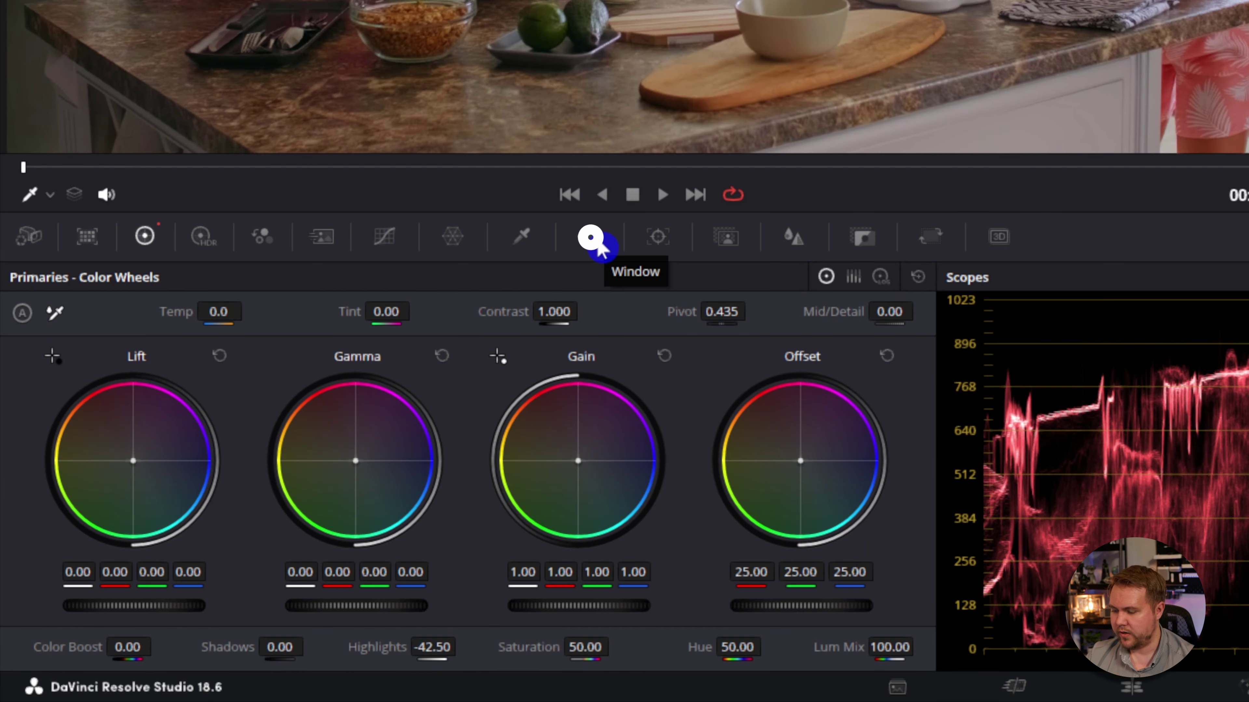
click(598, 246)
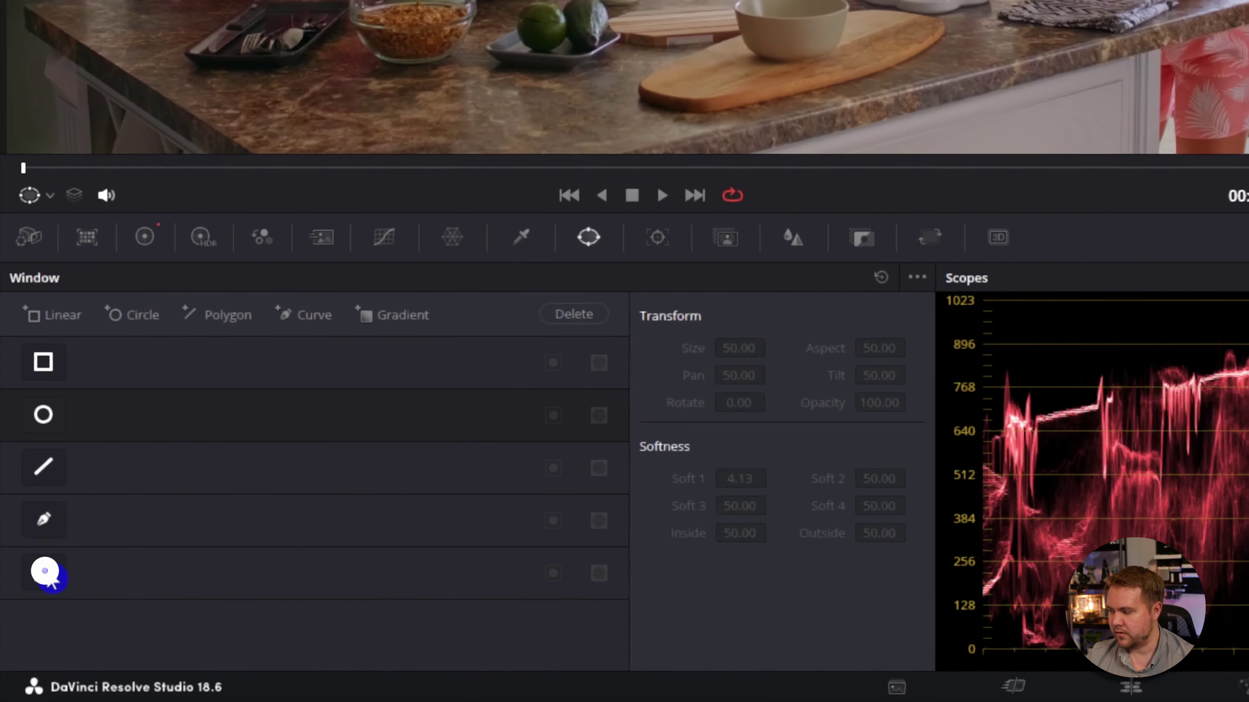
Step: Place a steep gradient window on the right side (Pan 79.50, Tilt 61.00, Rotate 81.03), checking its matte
click(22, 637)
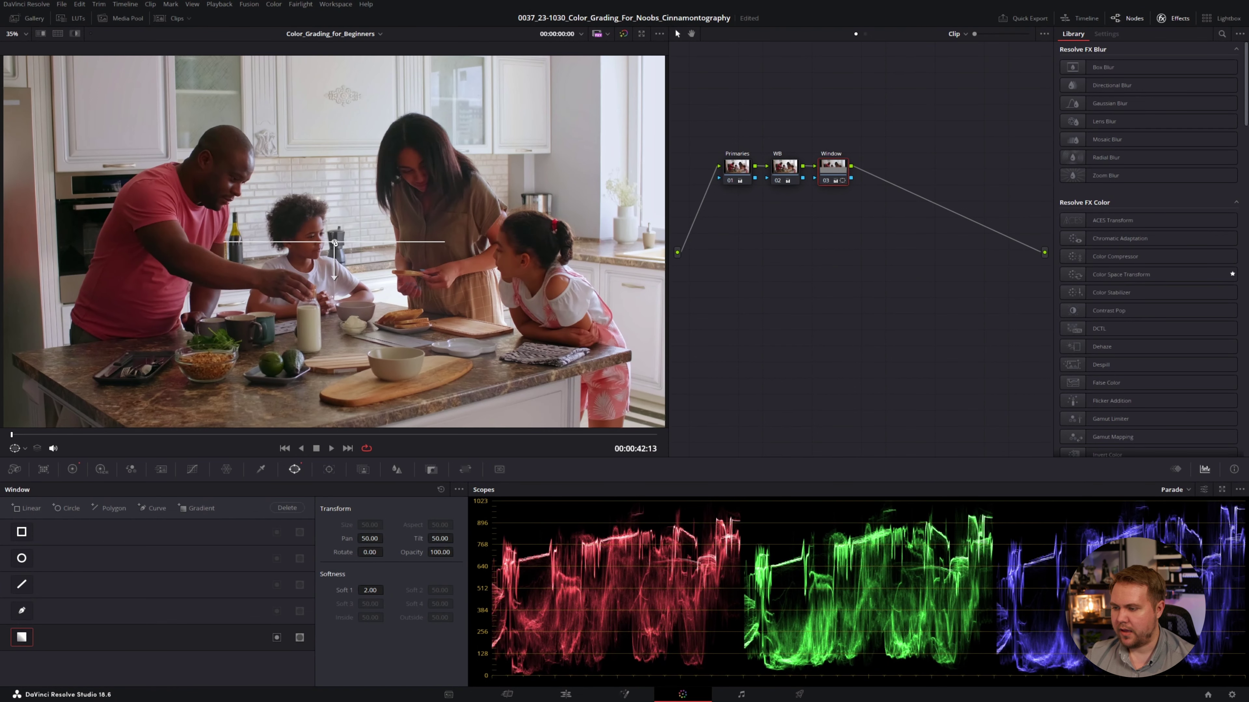
drag(334, 242, 442, 239)
drag(425, 301, 424, 164)
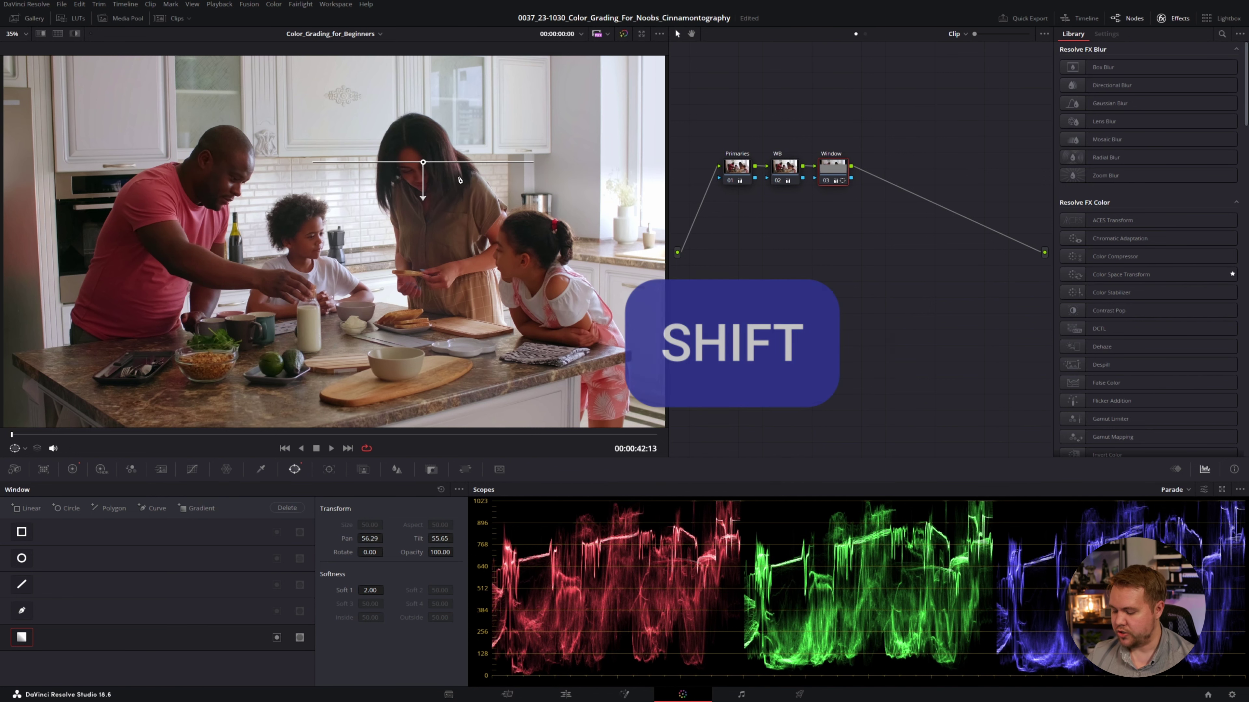
key(shift+h)
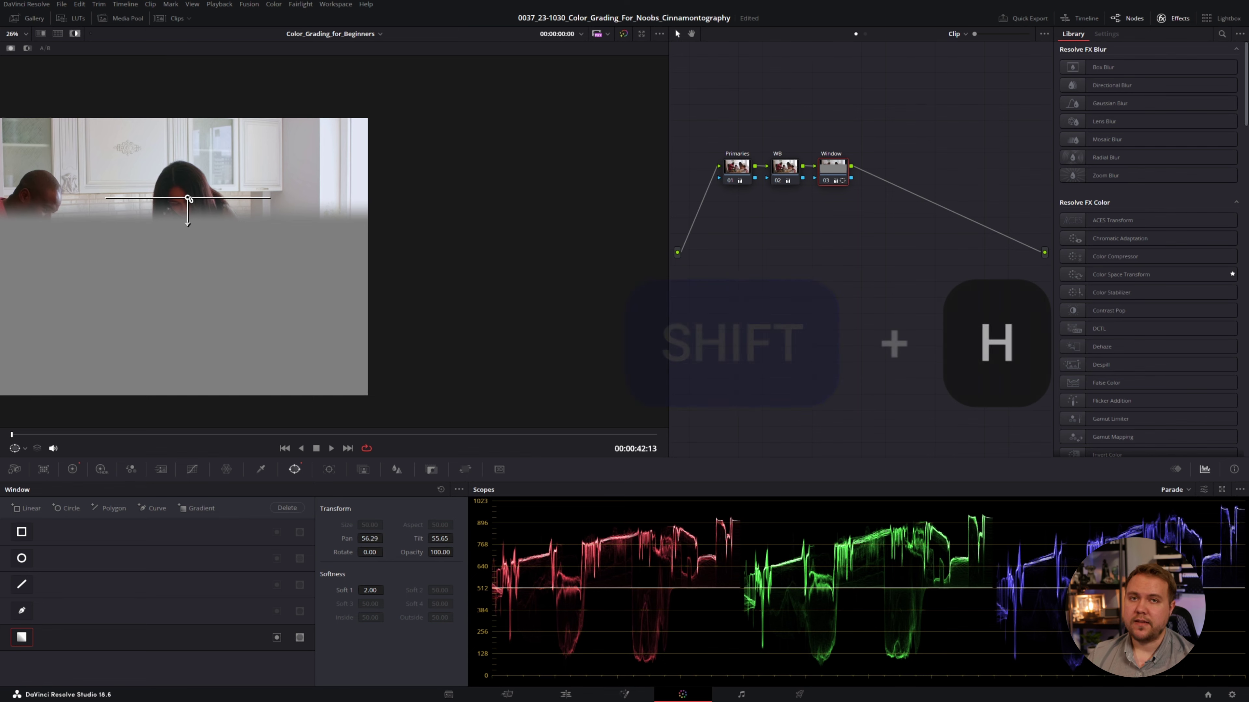
drag(193, 199, 361, 145)
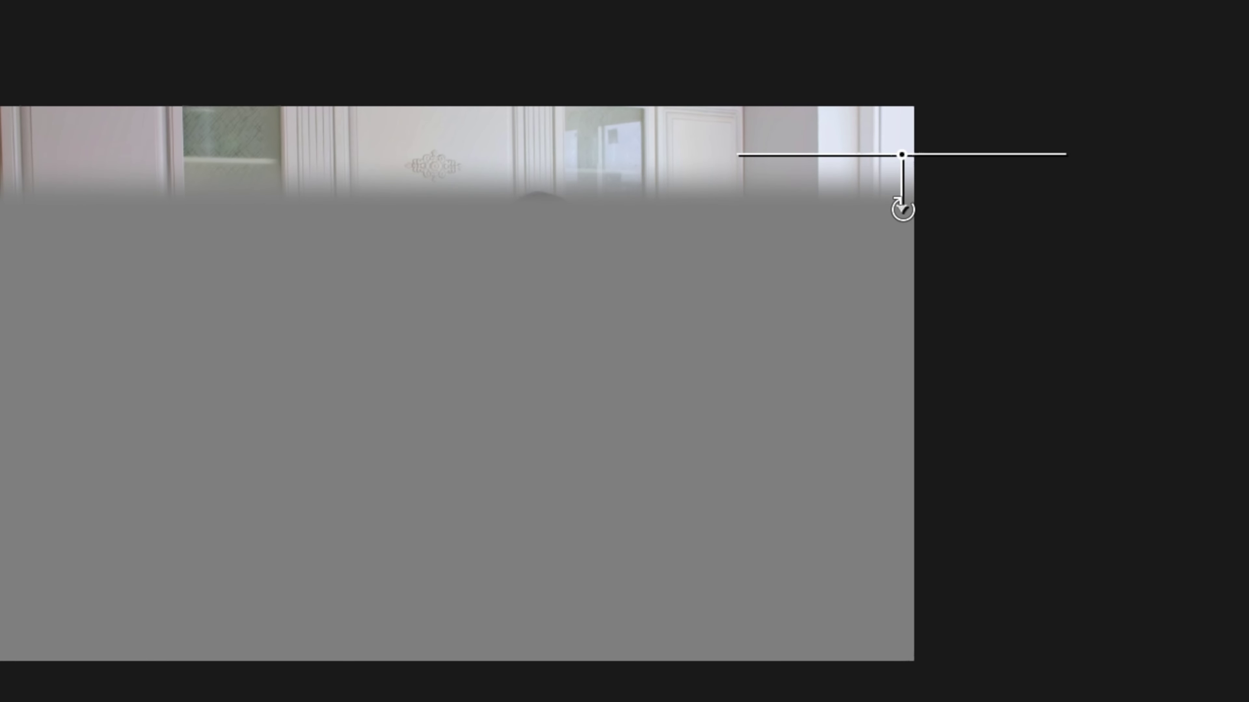
drag(902, 211, 499, 217)
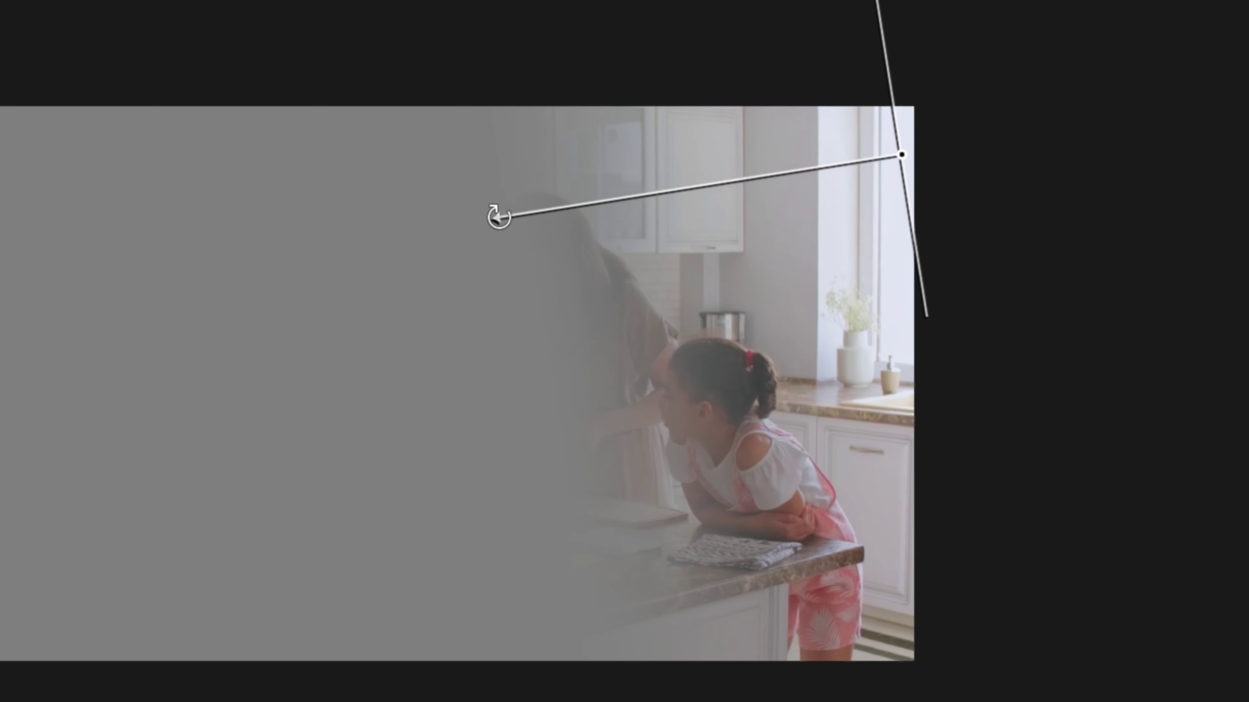
drag(905, 158, 1044, 158)
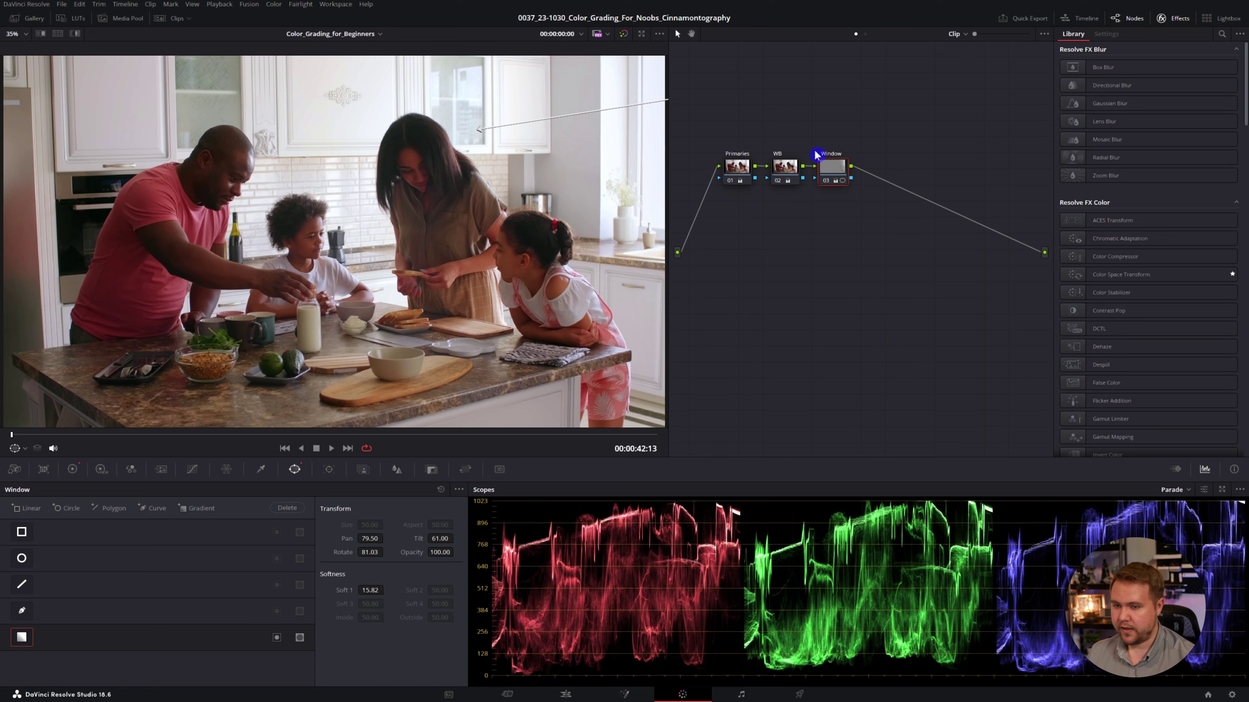
Step: Add a serial Vignette node with a circle window stretched into a wide, tall ellipse
key(alt+s)
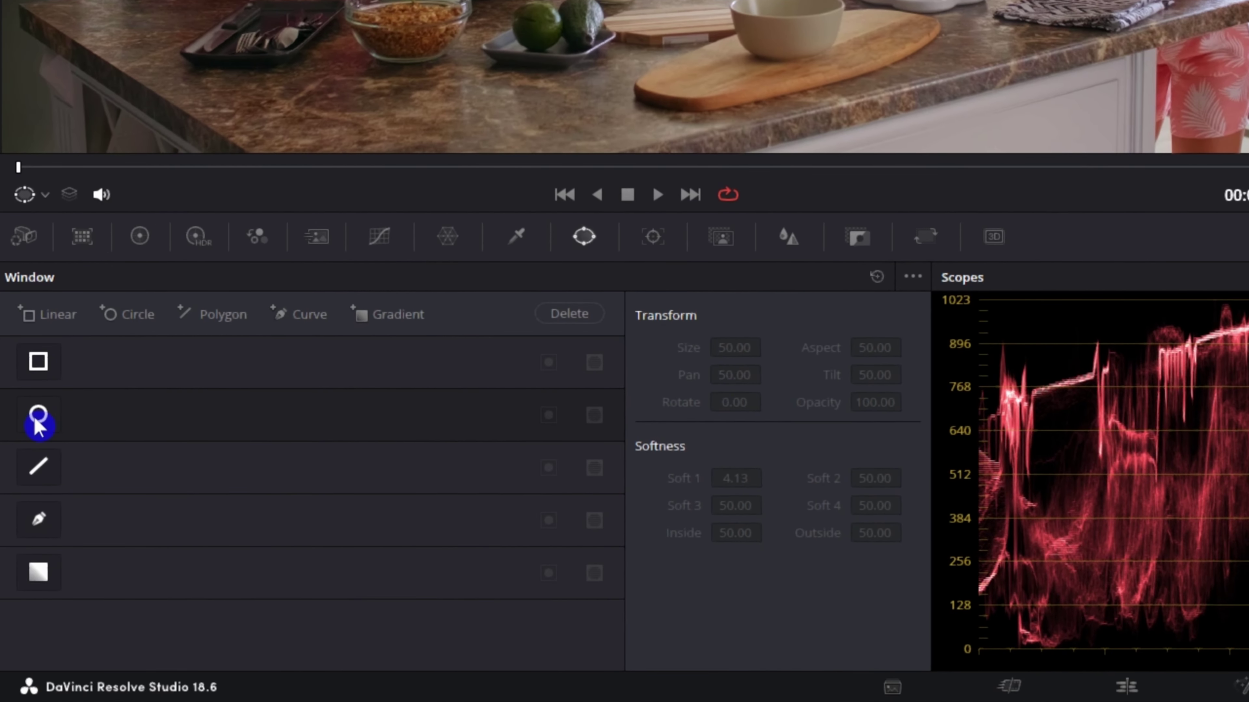
click(39, 415)
drag(462, 241, 530, 240)
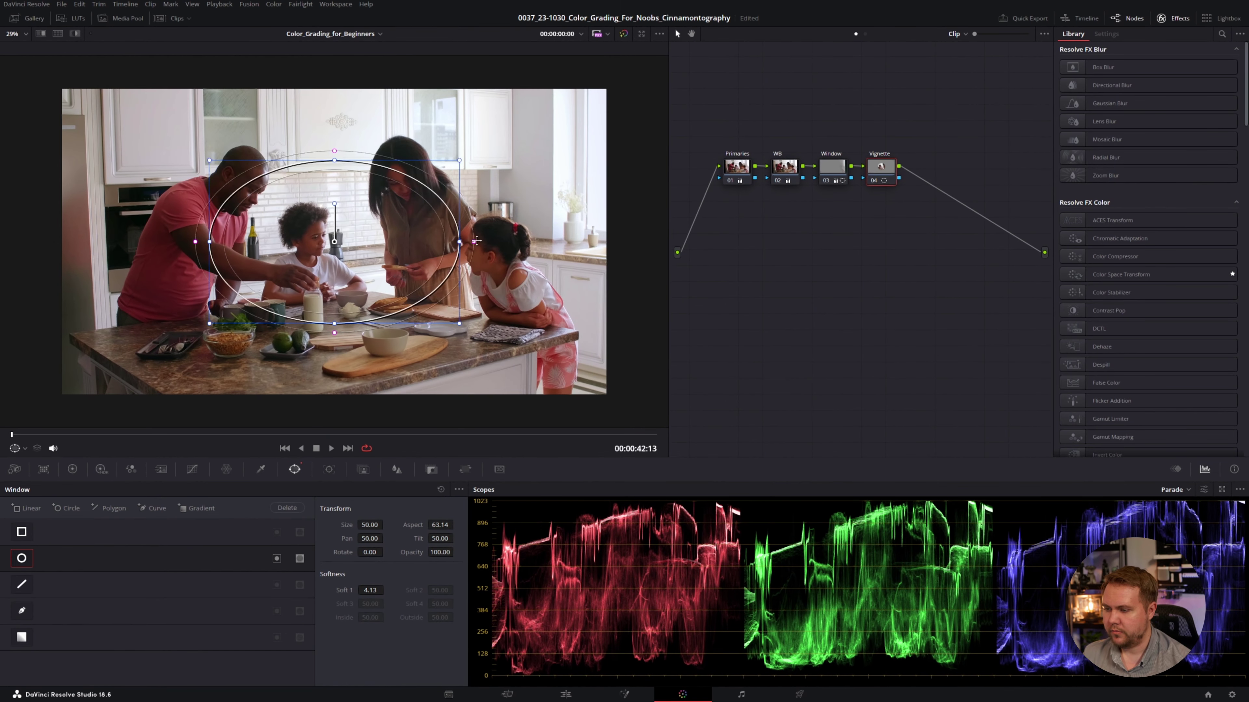
drag(340, 322, 335, 360)
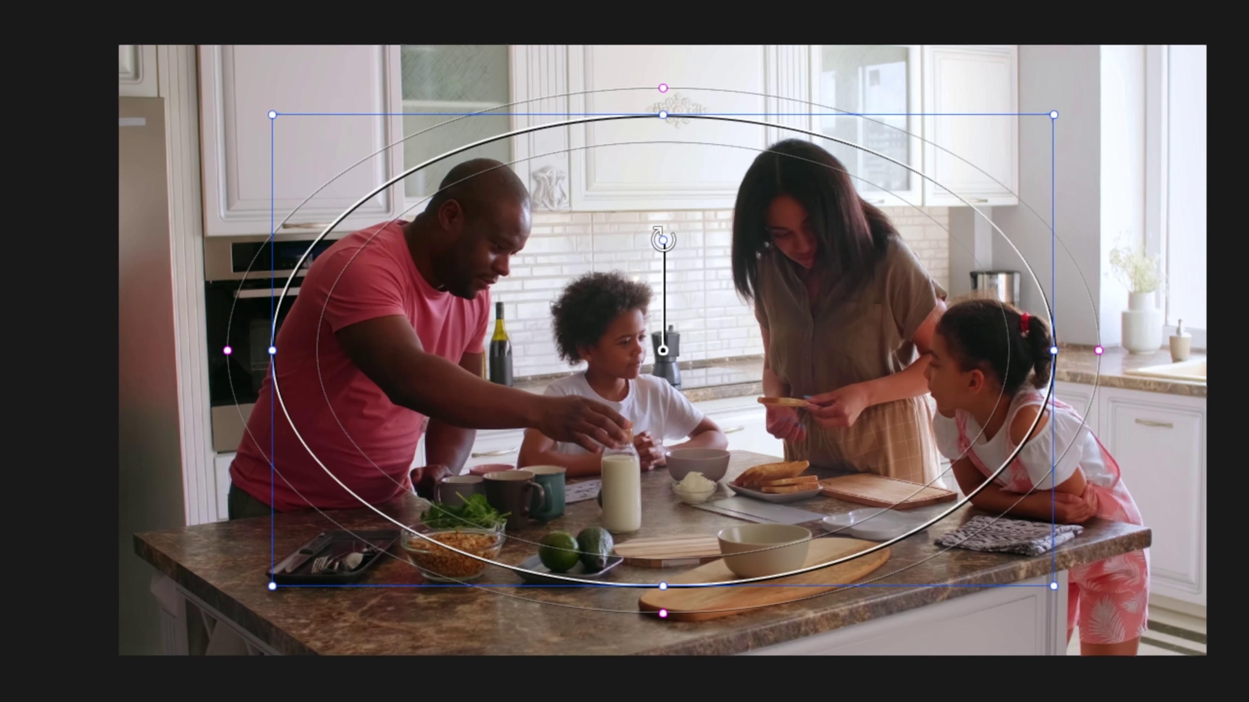
Step: Tilt the ellipse 10.88°, center it over the family and feather it to Soft 1 12.79
drag(663, 240, 699, 235)
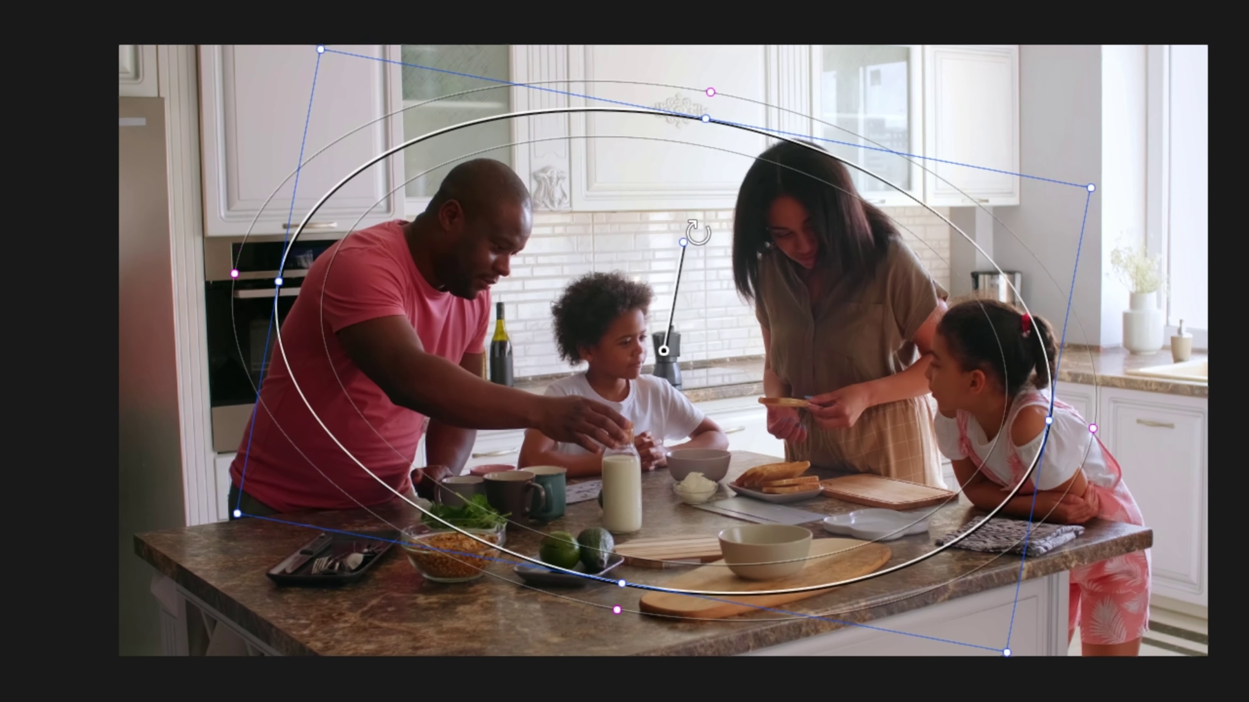
drag(806, 345, 971, 379)
drag(1039, 414, 1073, 416)
drag(904, 439, 919, 423)
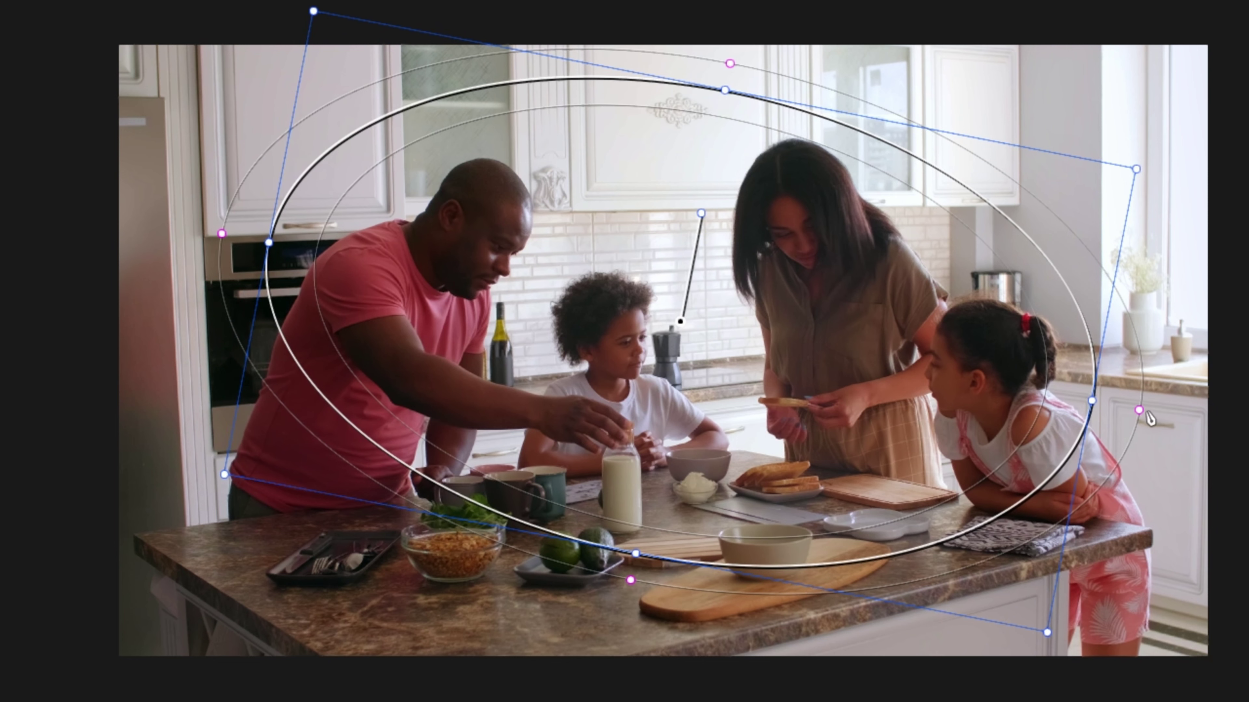
drag(1139, 409, 1198, 422)
key(shift+h)
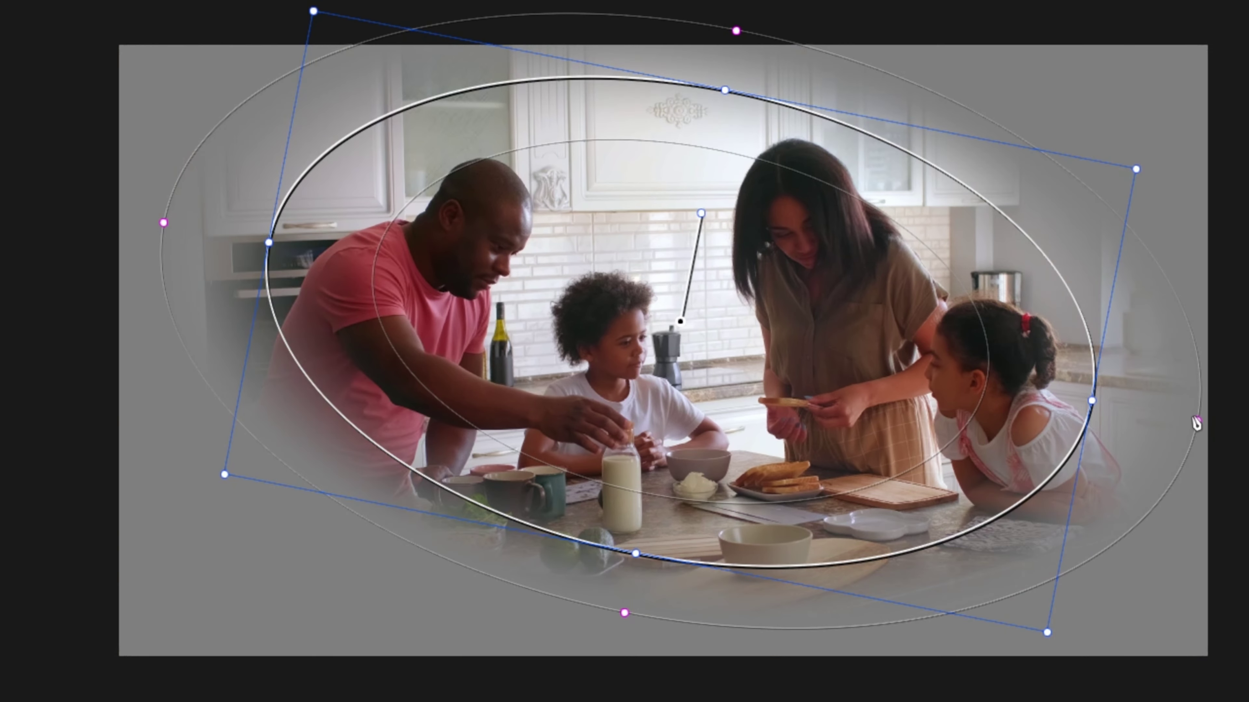
key(shift+h)
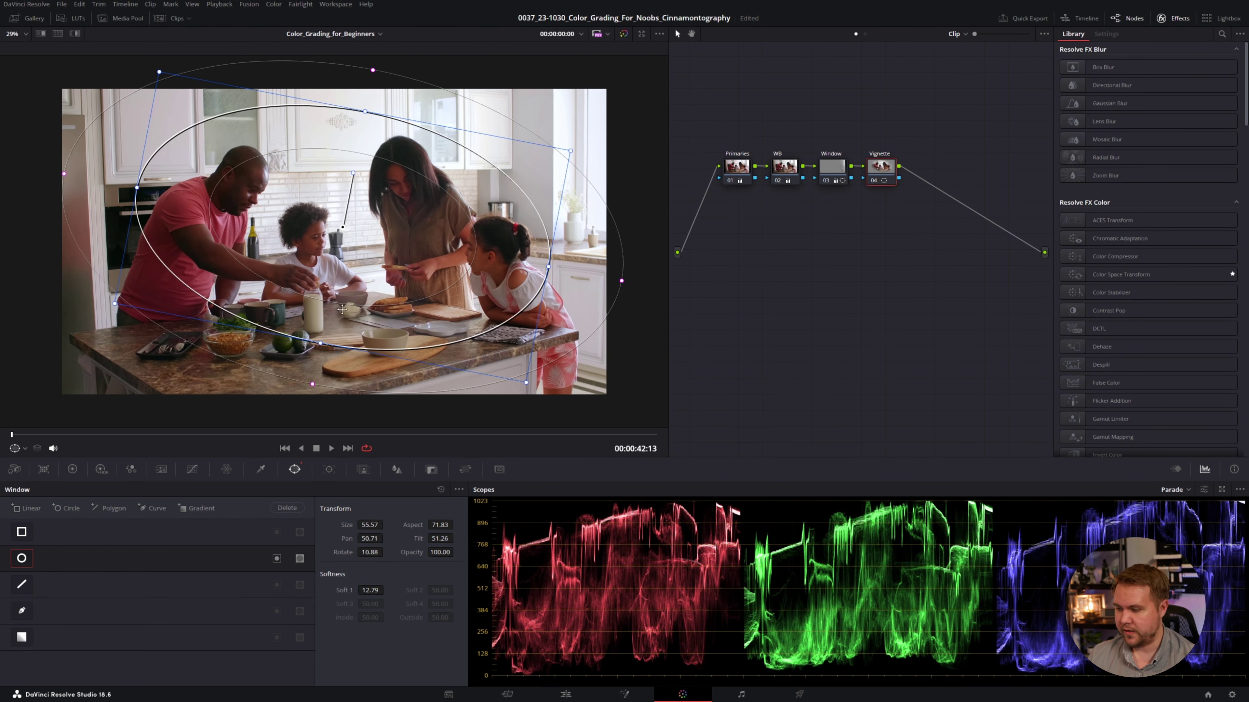
key(shift+h)
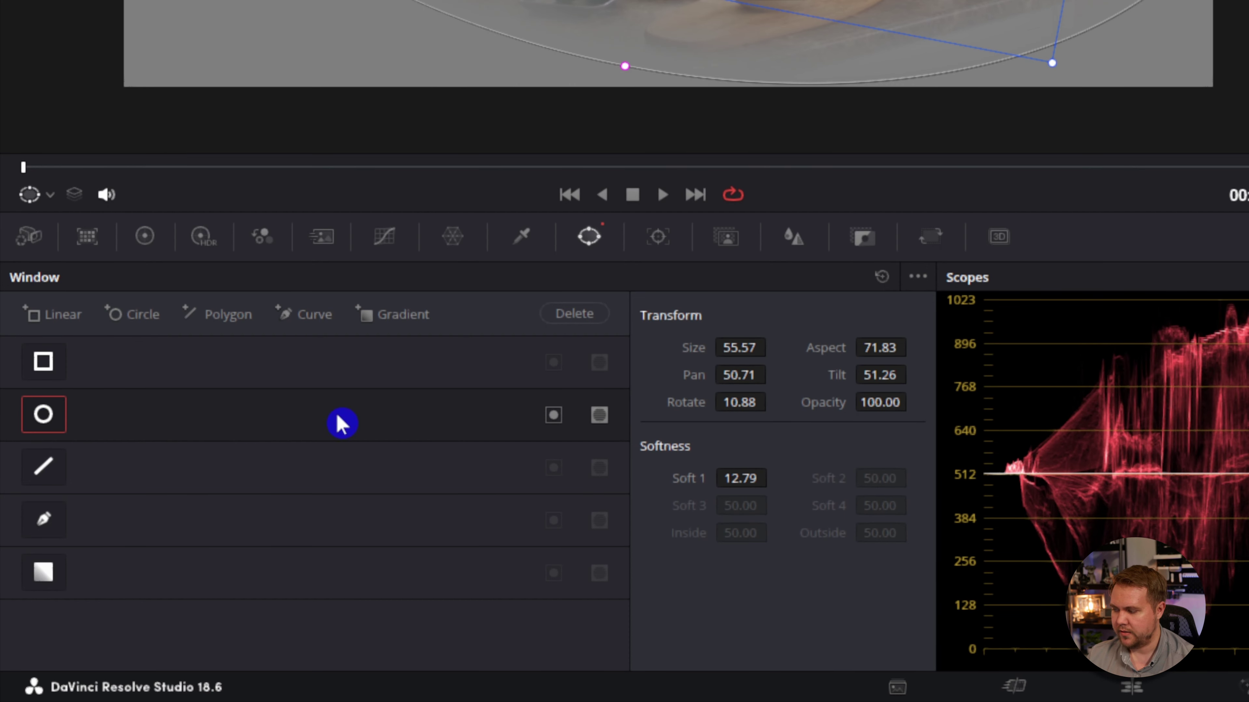
Step: Invert the vignette window so it affects the area outside the family
click(553, 415)
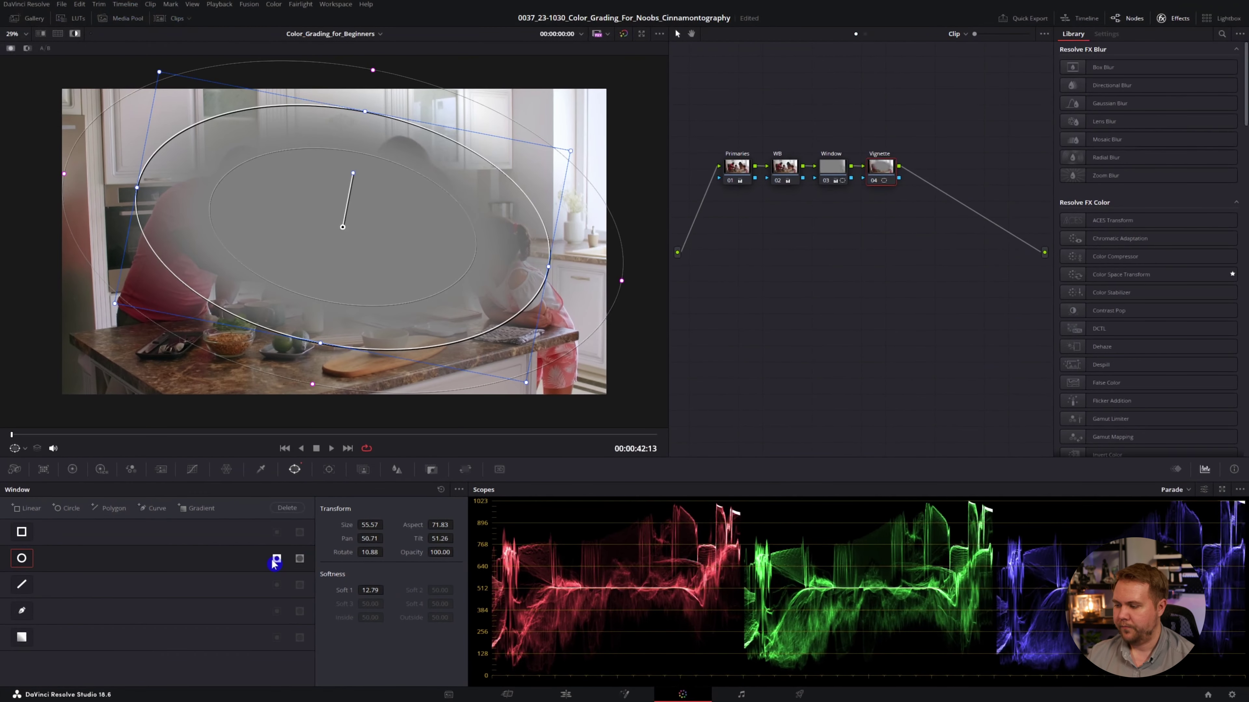
click(81, 470)
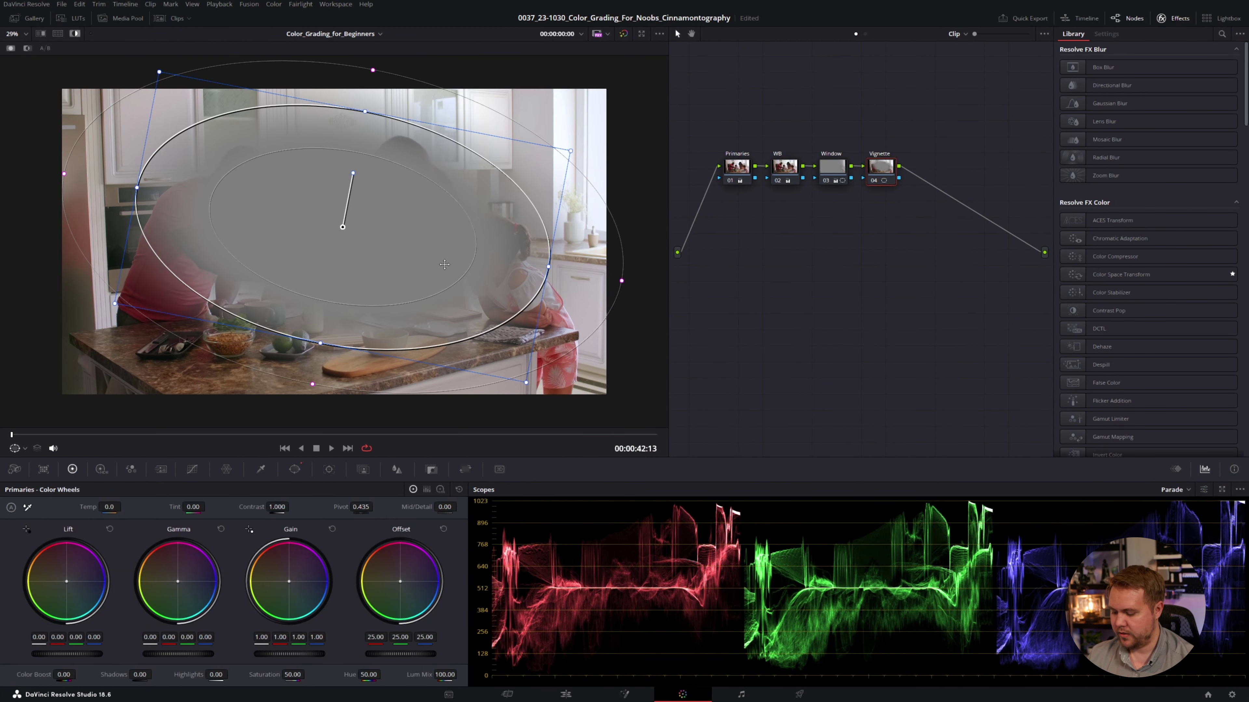
key(shift+h)
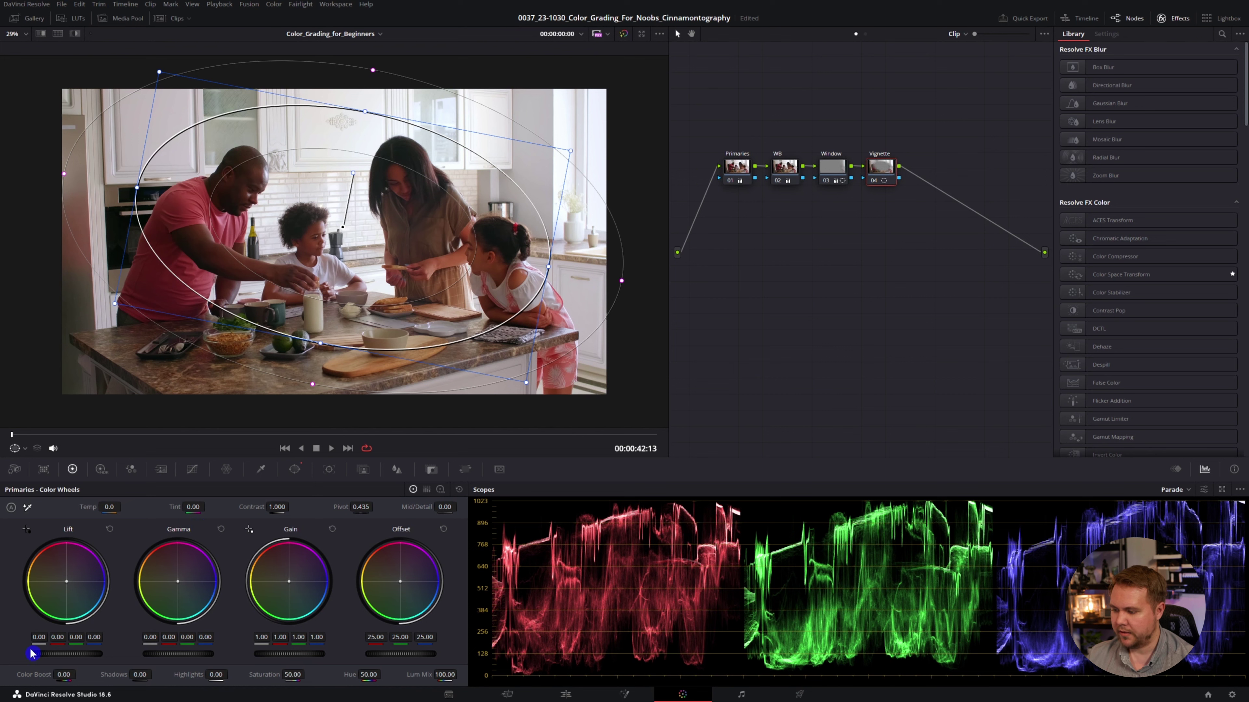
Step: Darken the outside area with Lift -0.06, Gamma -0.02 and Gain 0.90, comparing before and after
drag(67, 654, 52, 654)
drag(185, 654, 180, 654)
drag(302, 659, 292, 660)
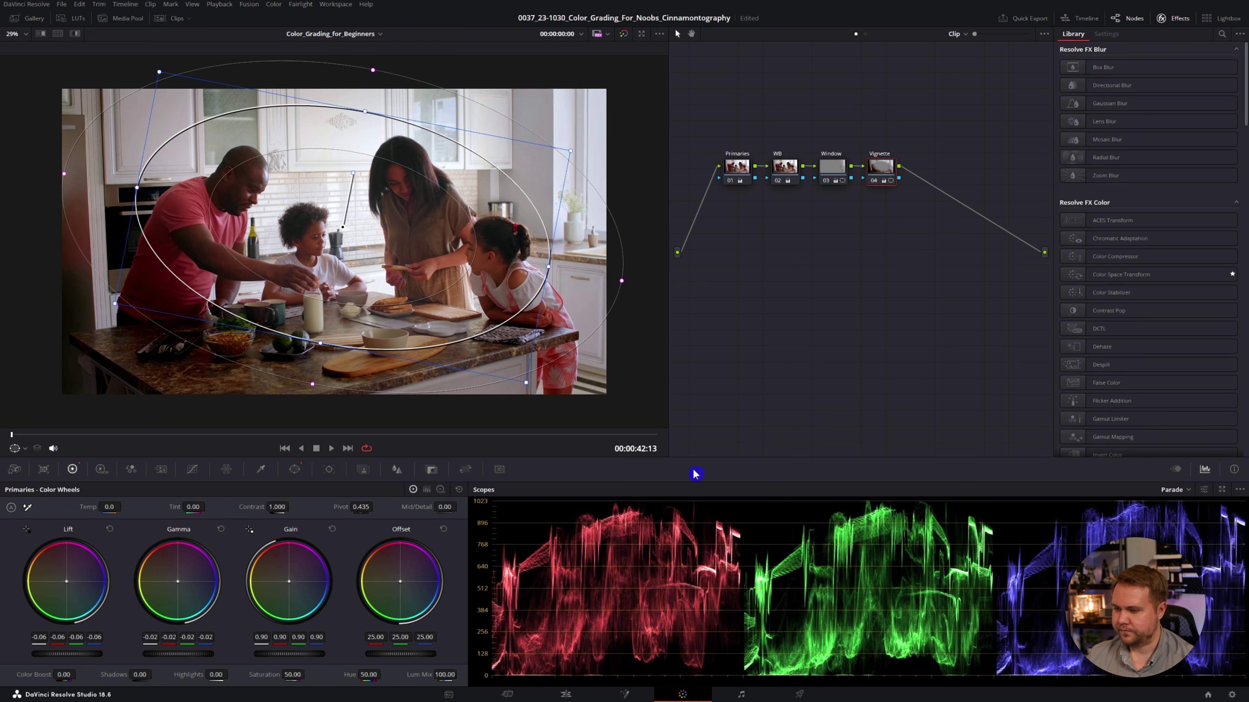
key(ctrl+d)
key(ctrl+d)
key(ctrl+d)
key(ctrl+d)
key(ctrl+d)
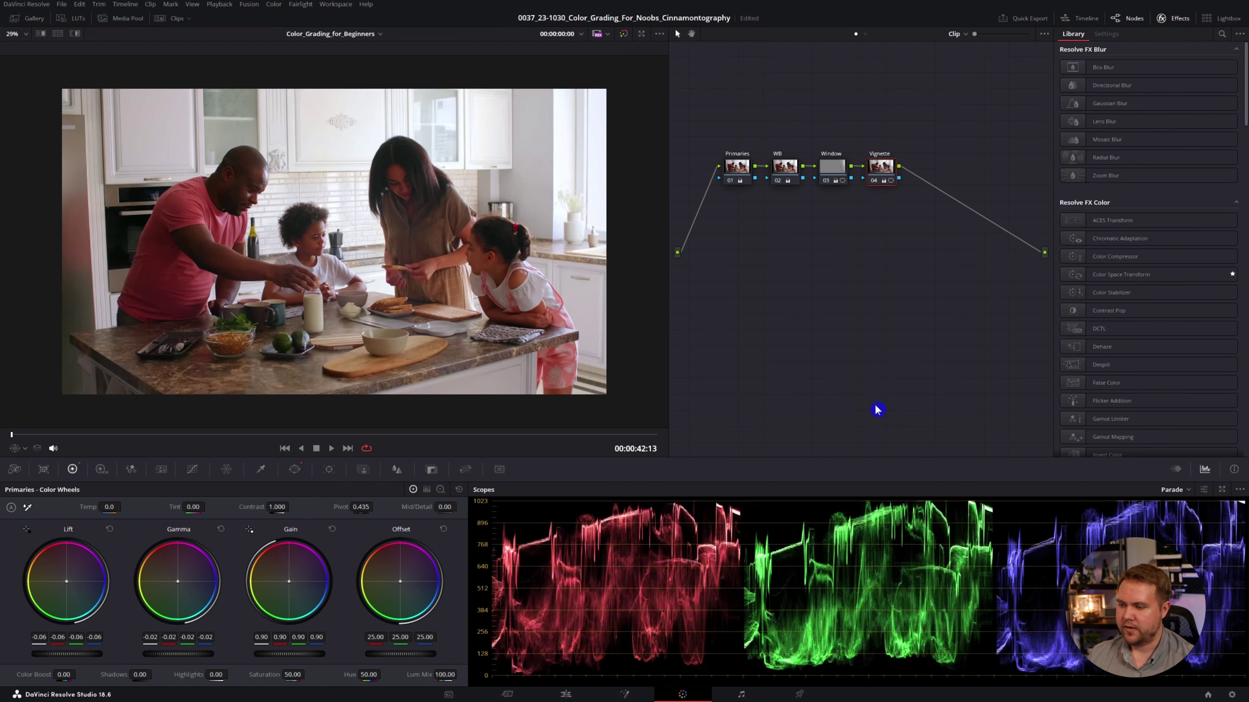
key(ctrl+d)
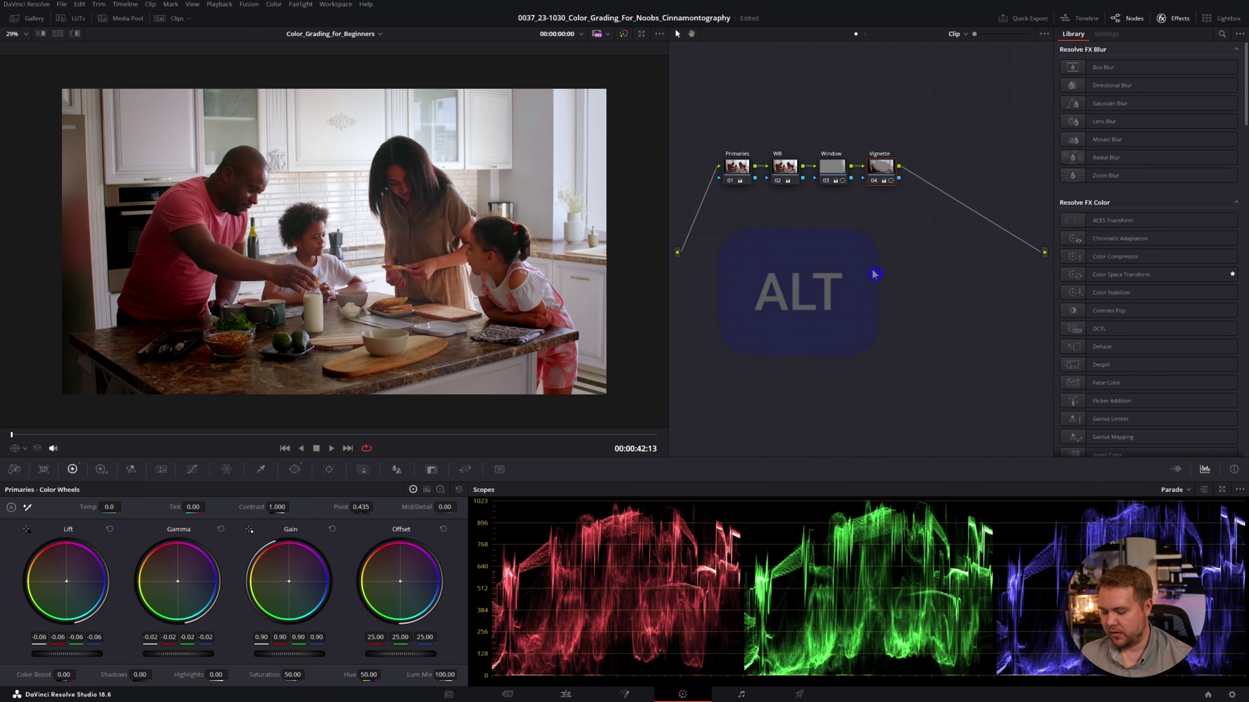
Step: Add an Outside node after Vignette and toggle the vignette nodes off and on to compare
key(alt+o)
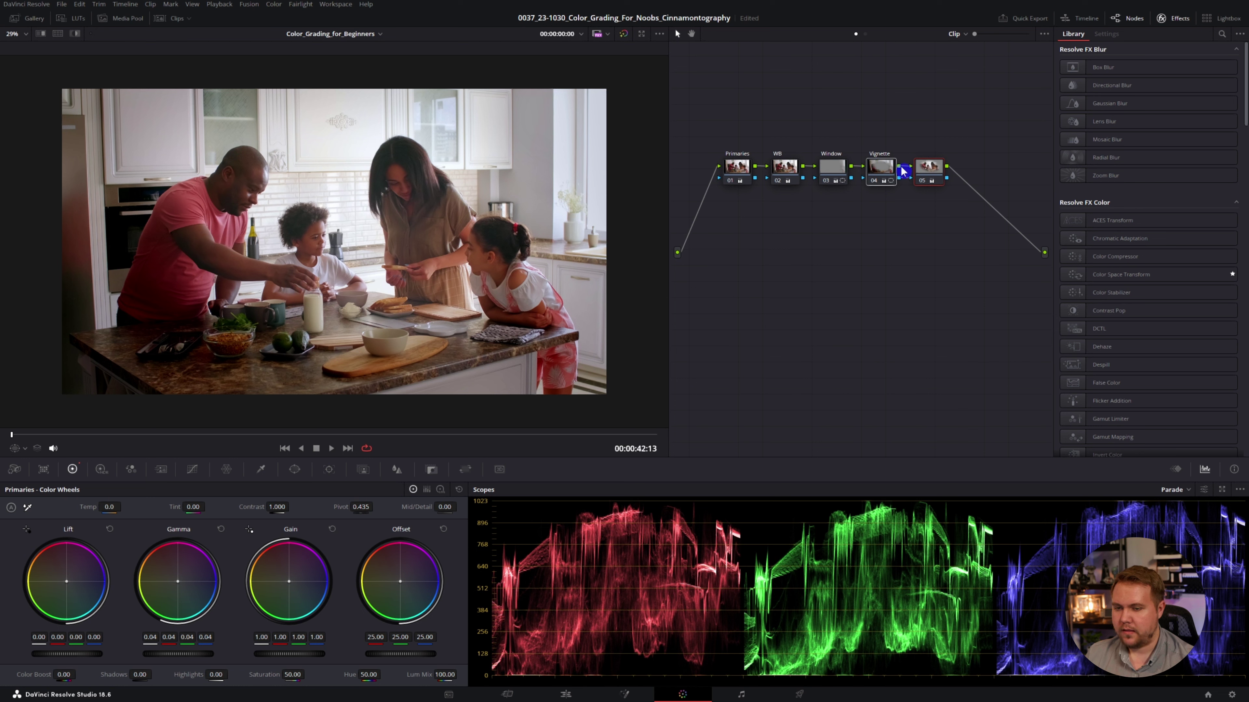
key(ctrl+d)
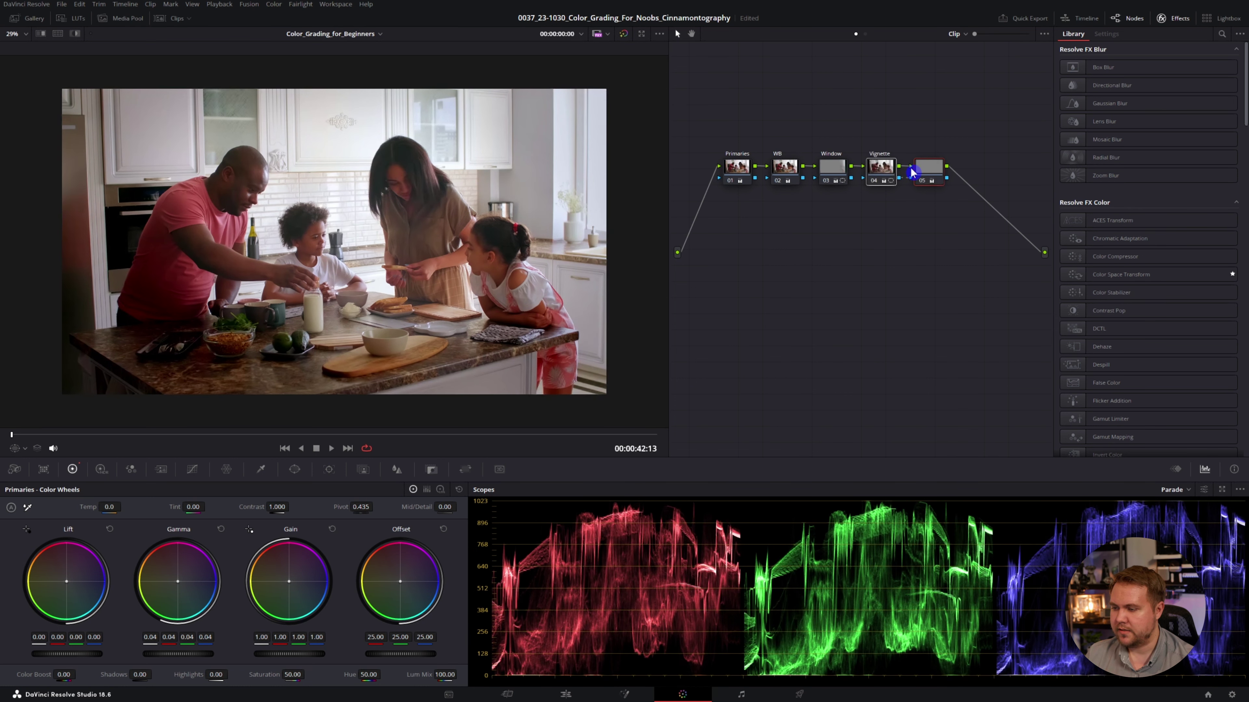
key(ctrl+d)
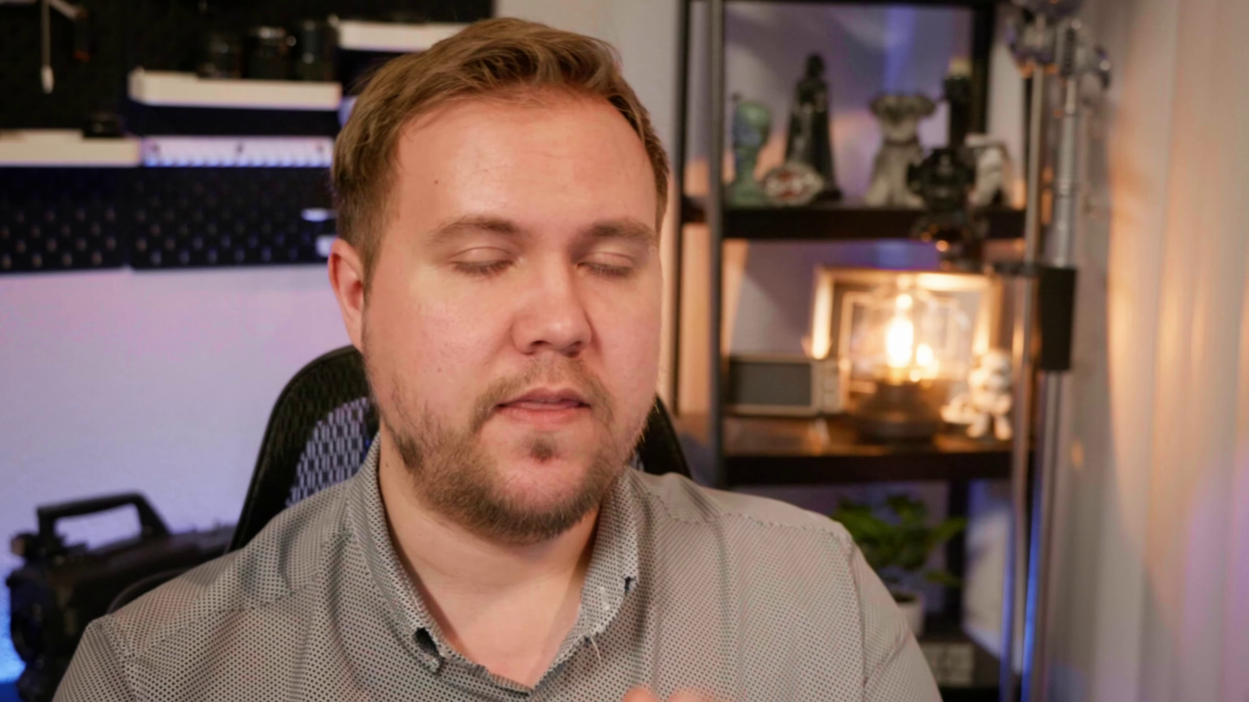
Step: Insert a new serial node 03 between WB and Window, then run Cleanup Node Graph
drag(749, 153, 1028, 262)
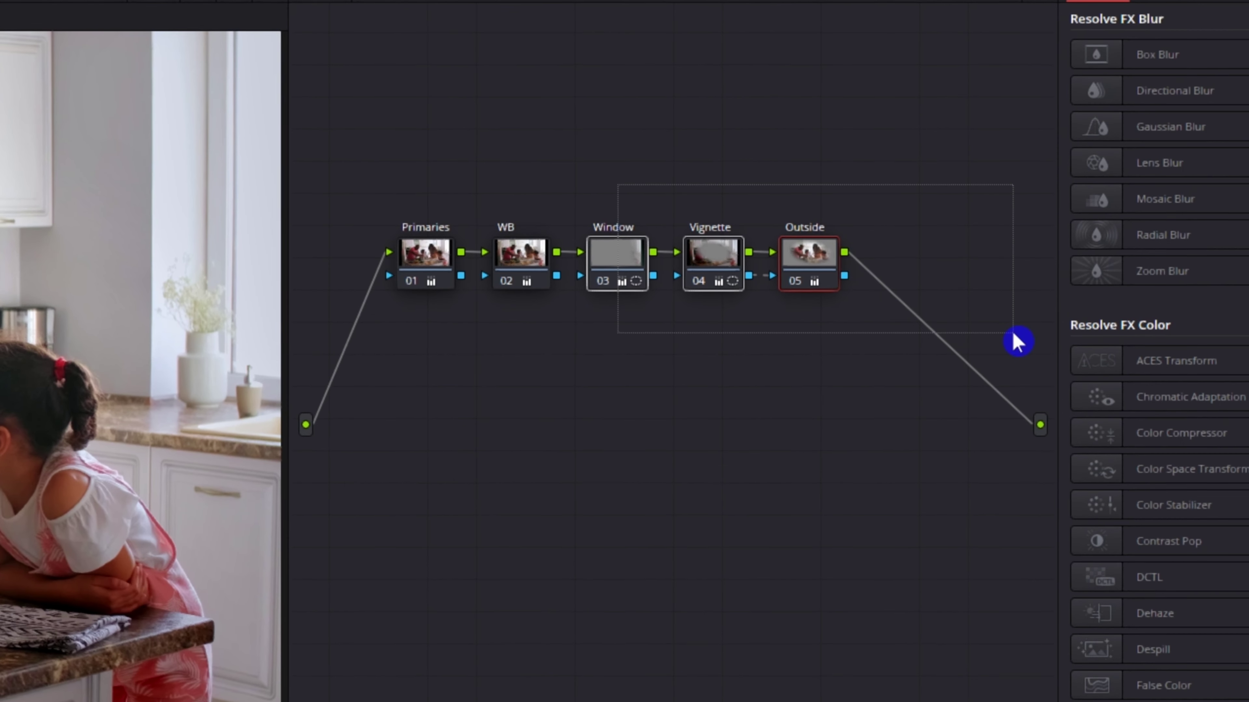
drag(1013, 334, 1003, 329)
drag(606, 268, 788, 252)
key(shift+s)
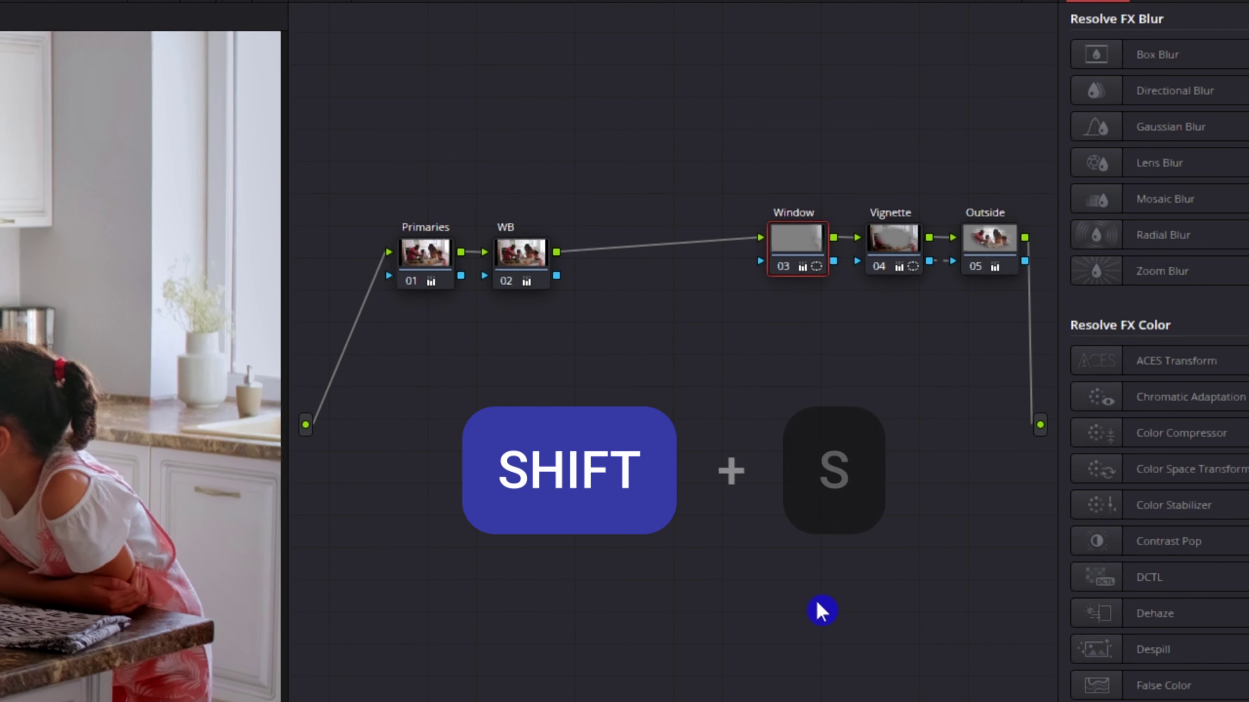
key(shift+s)
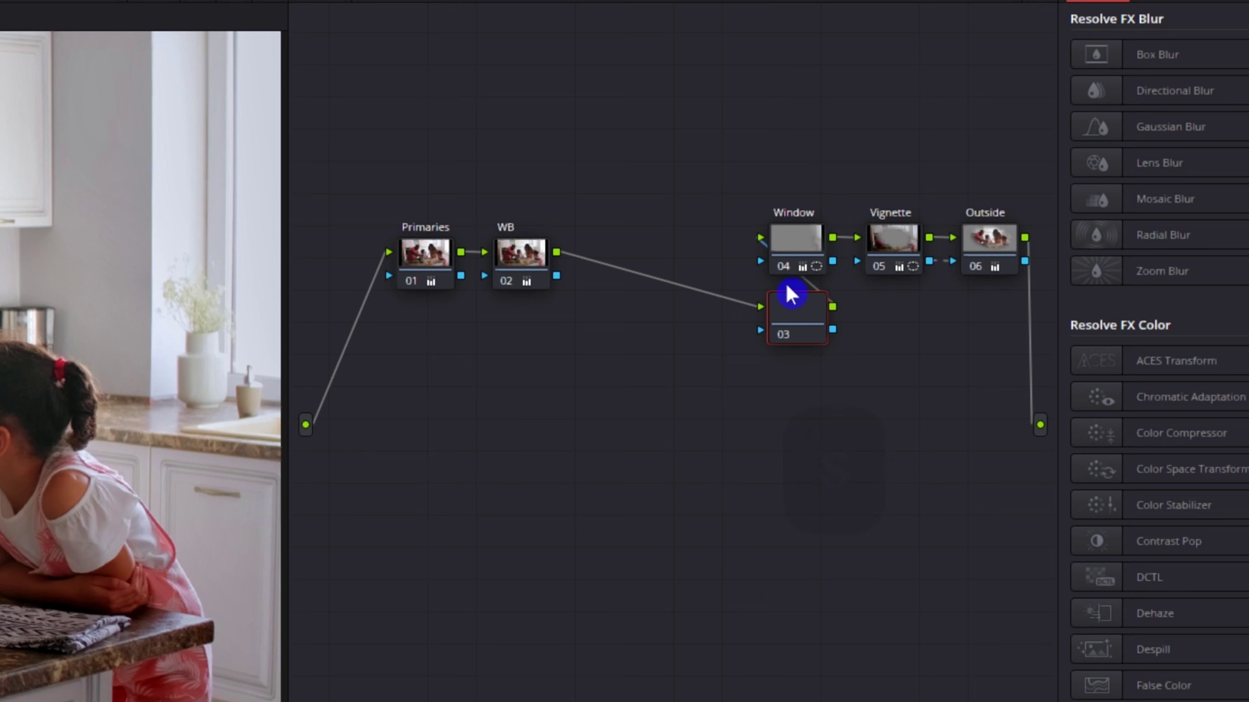
drag(824, 331, 649, 224)
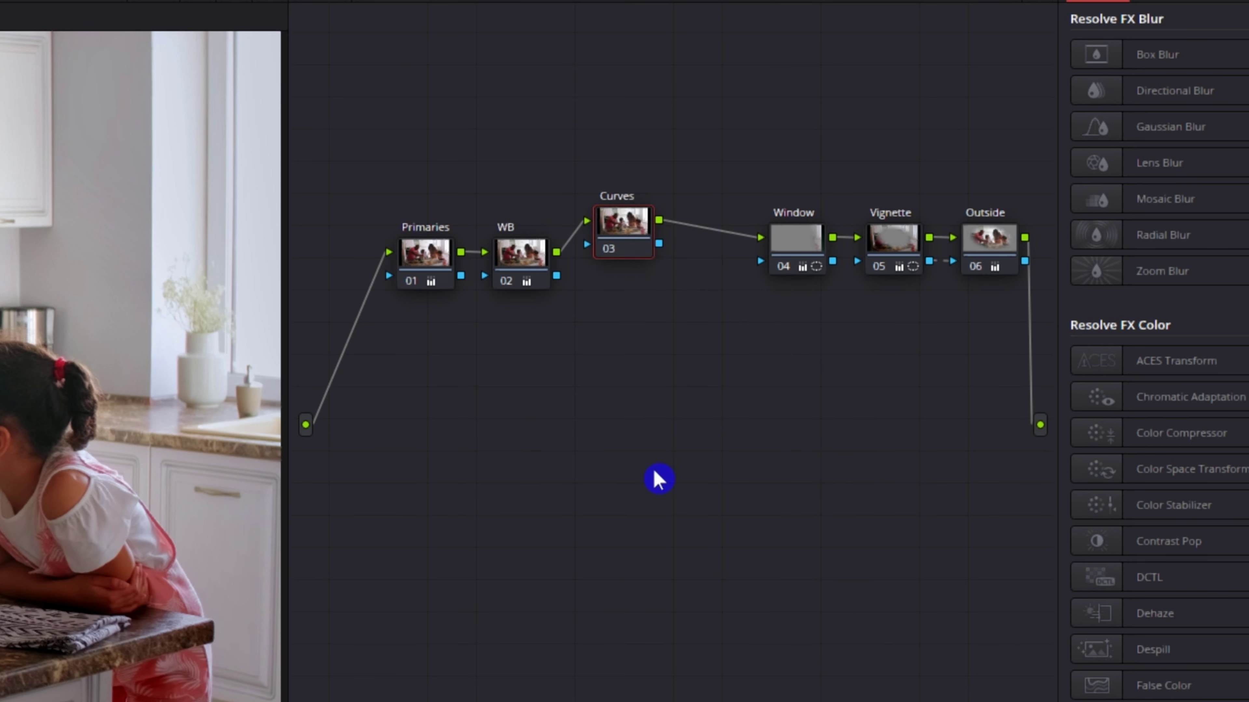
right_click(582, 412)
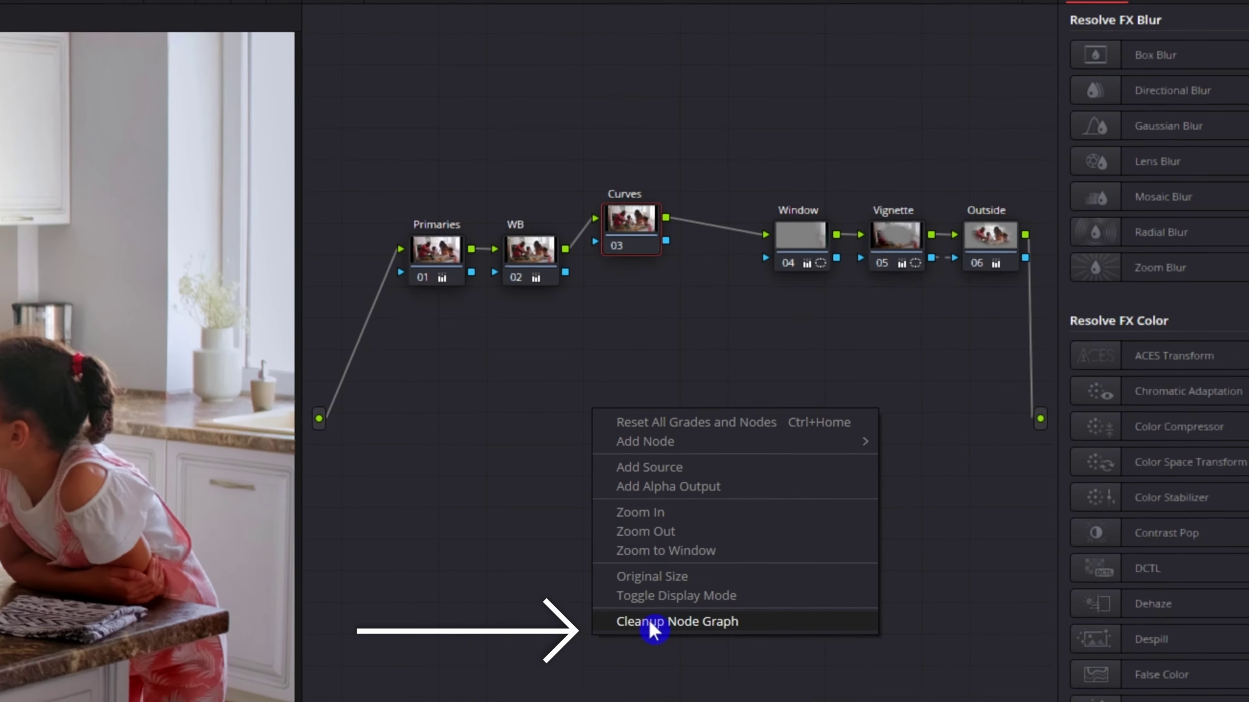
click(659, 632)
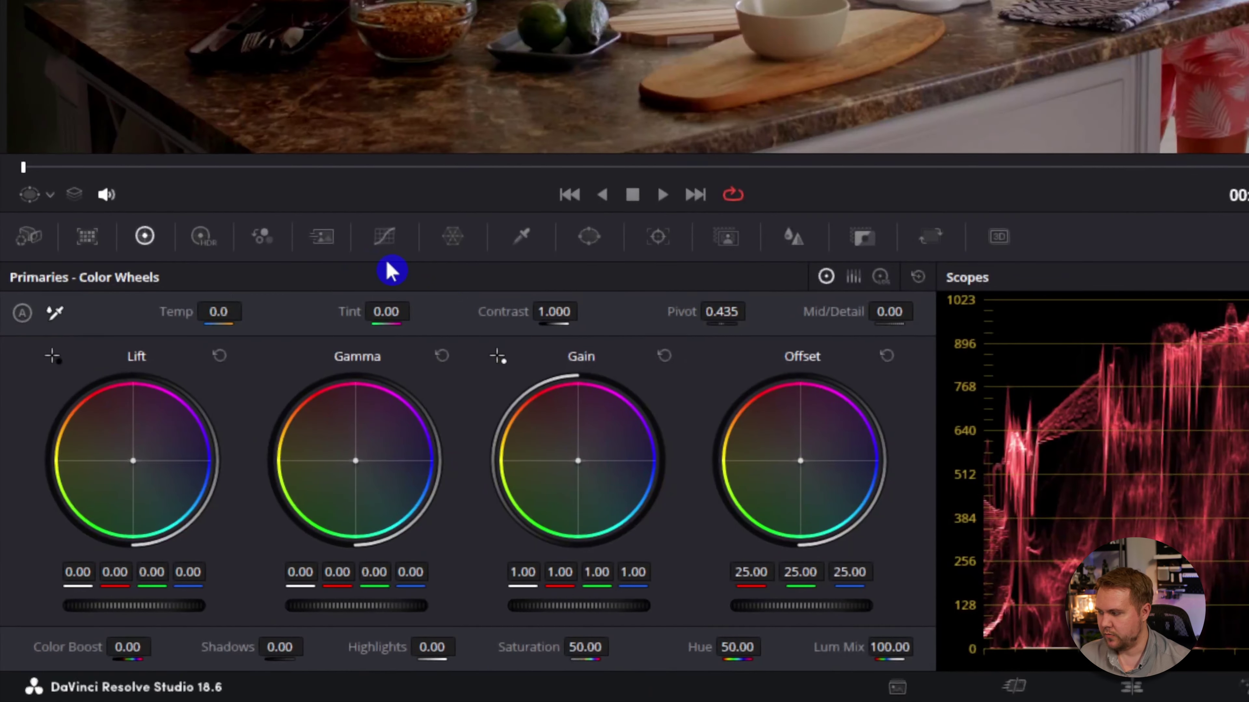
Step: Show node 03's Custom luma curve, nudge its points and toggle the node to compare
click(386, 238)
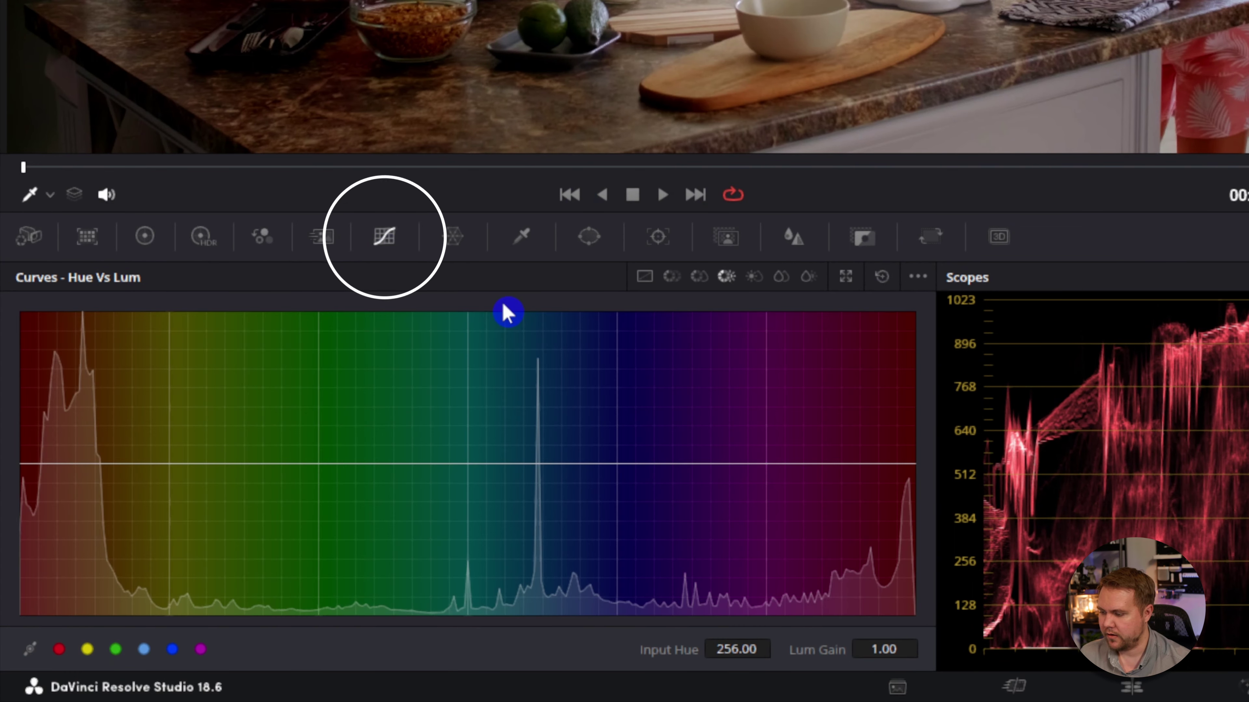
click(643, 277)
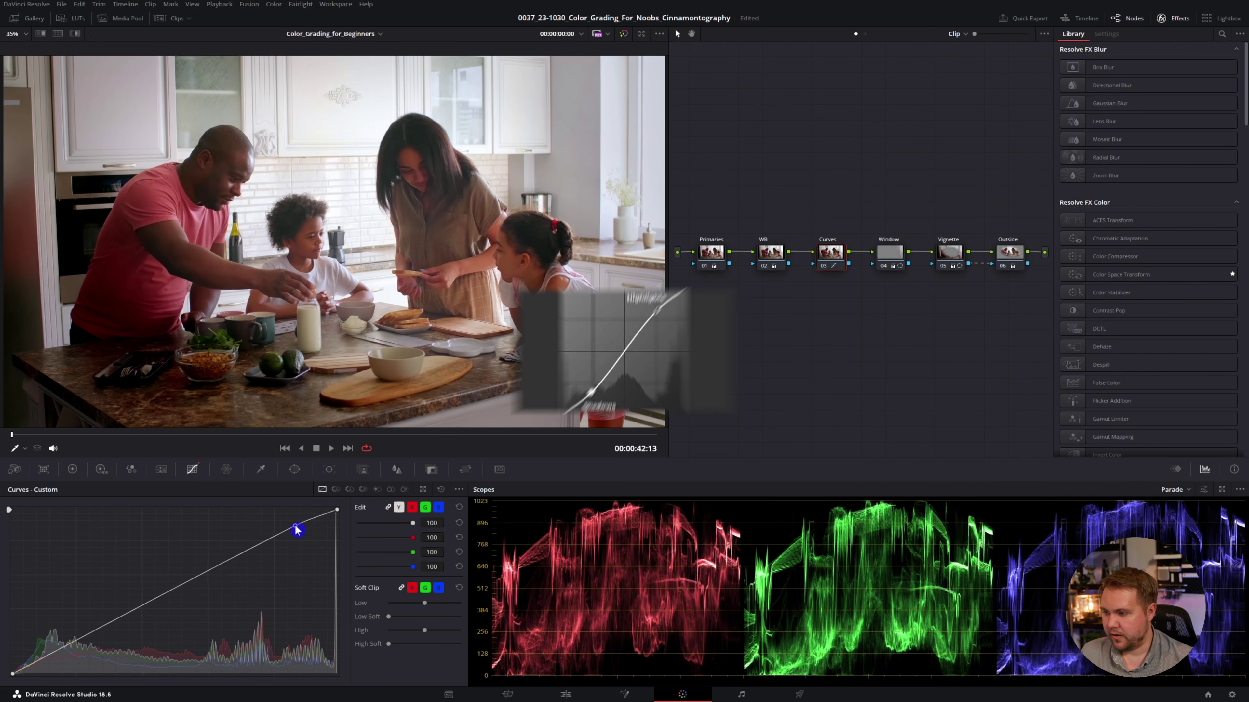
click(295, 524)
drag(296, 527, 296, 525)
drag(45, 658, 52, 662)
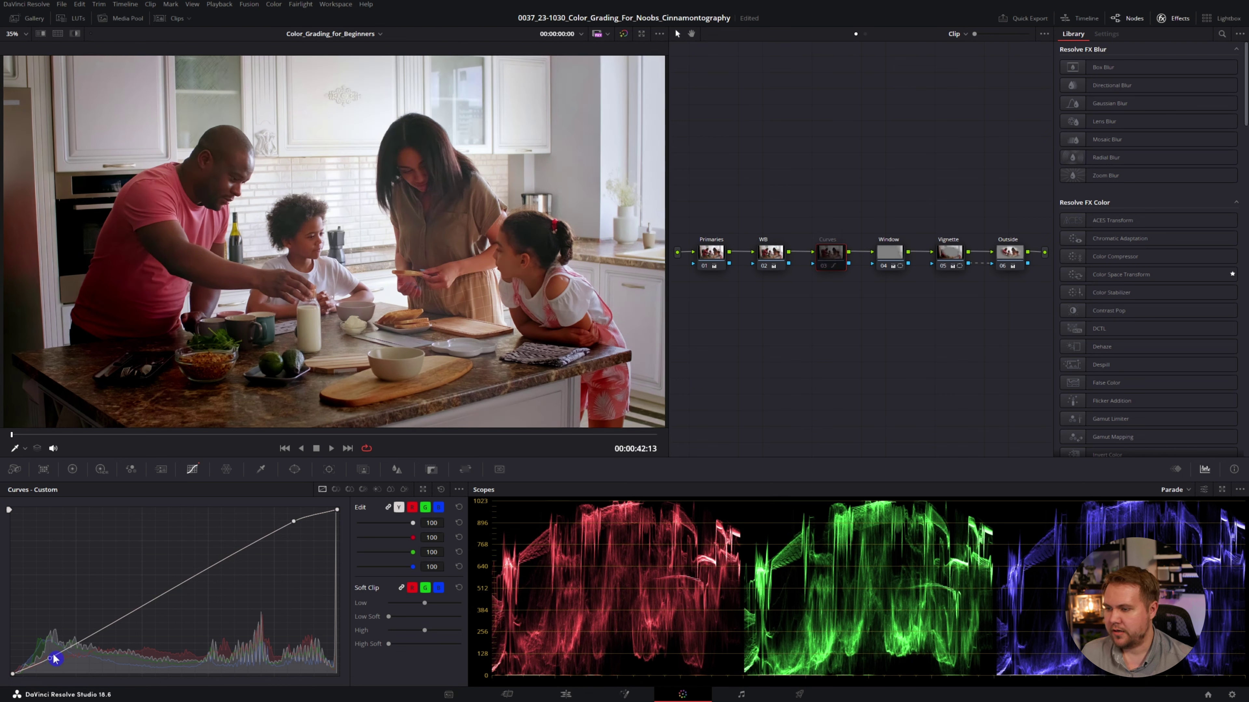
key(ctrl+d)
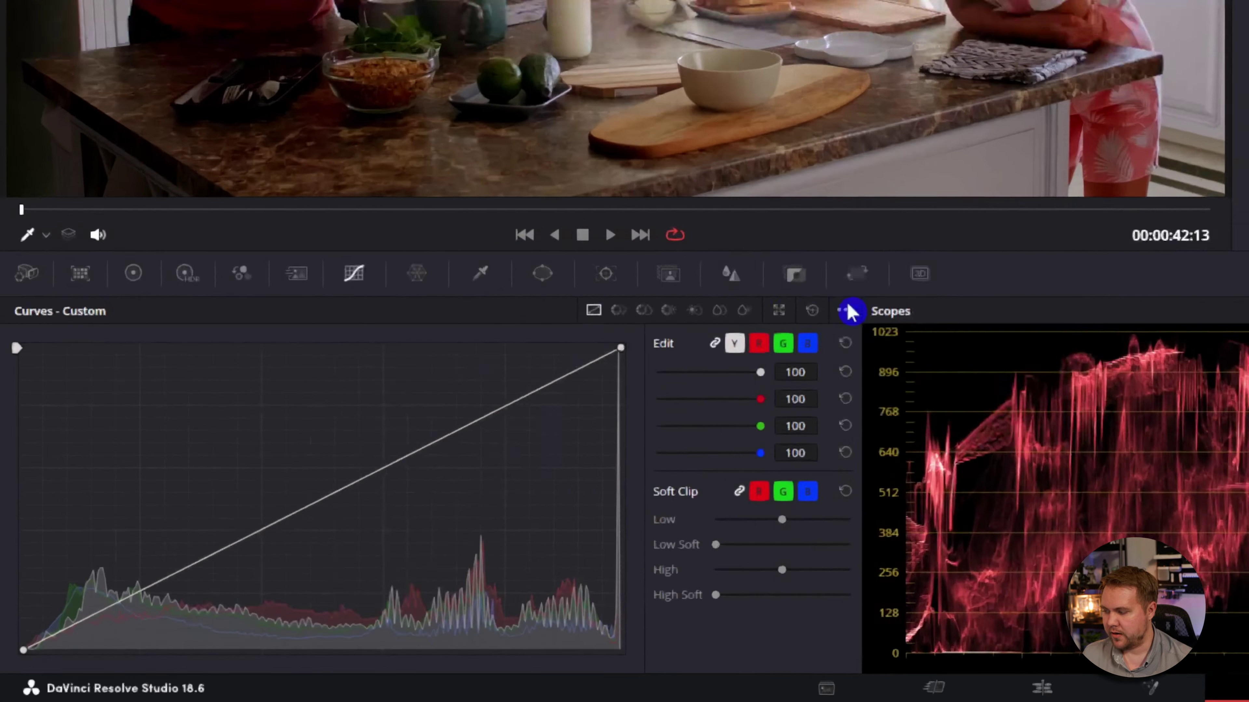
Step: Enable Editable Splines and drag the luma curve into an S-curve, comparing before and after
click(461, 489)
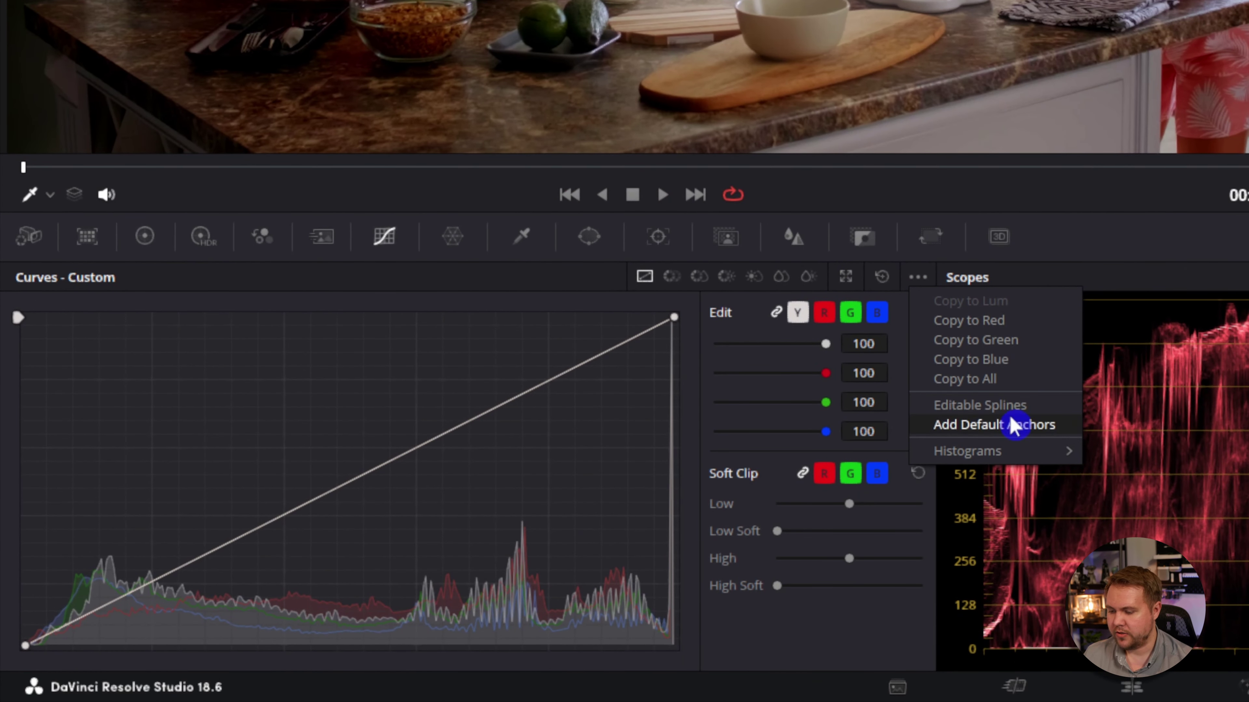
click(1017, 406)
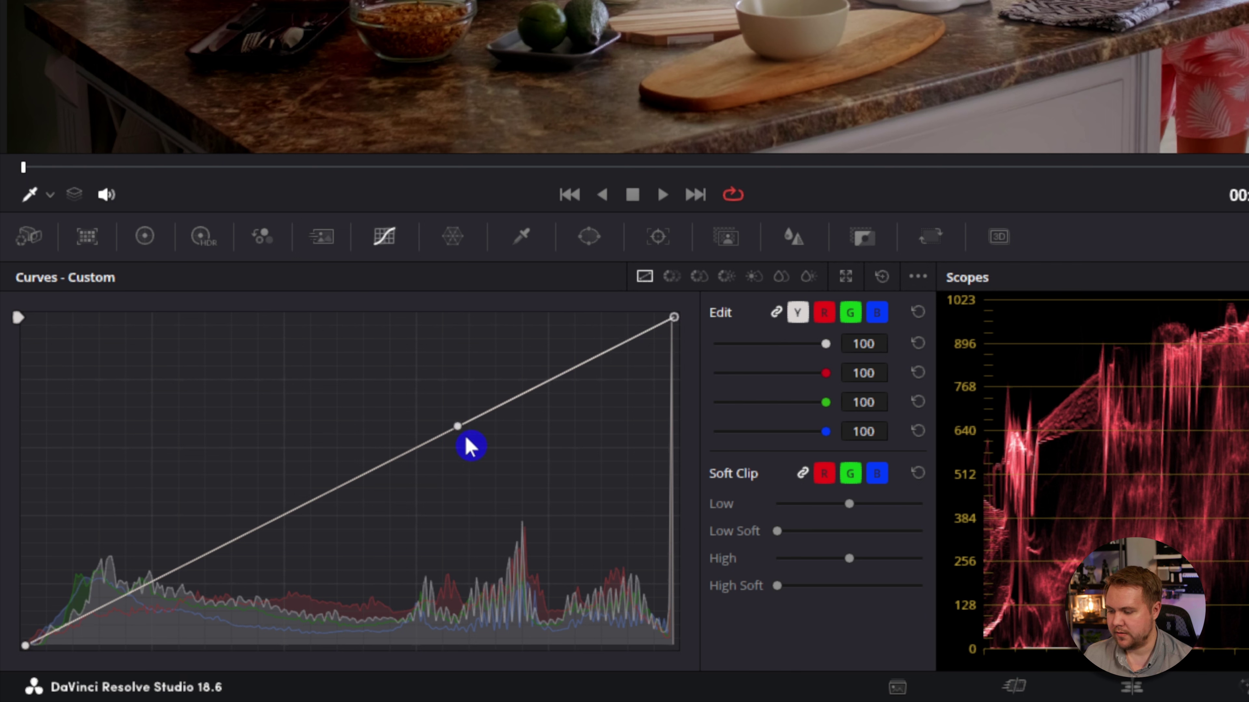
drag(458, 428, 450, 378)
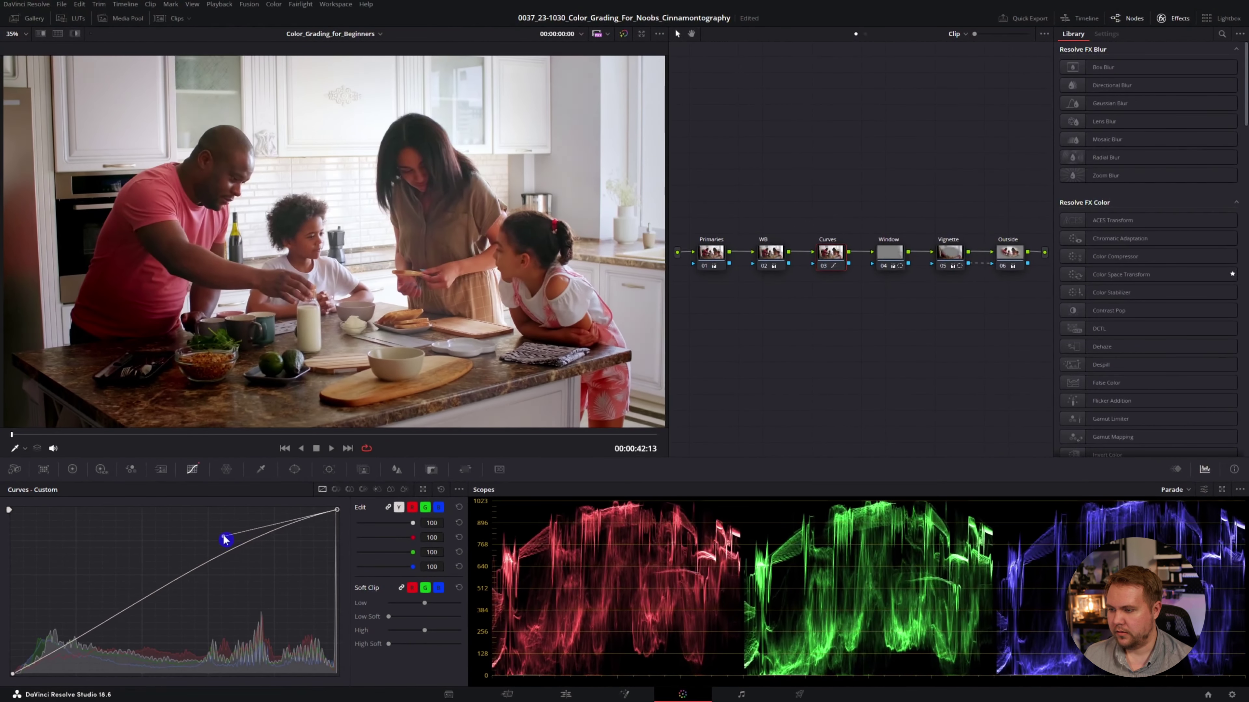
drag(225, 540, 229, 543)
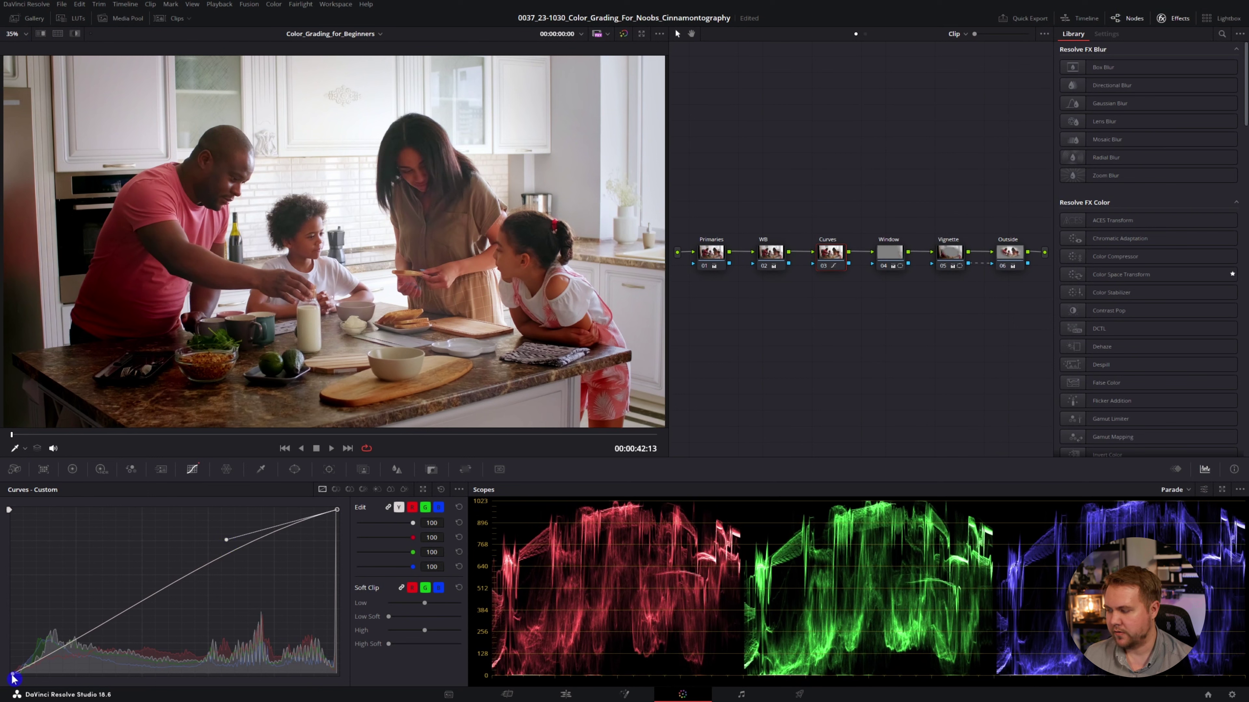
drag(122, 626, 125, 635)
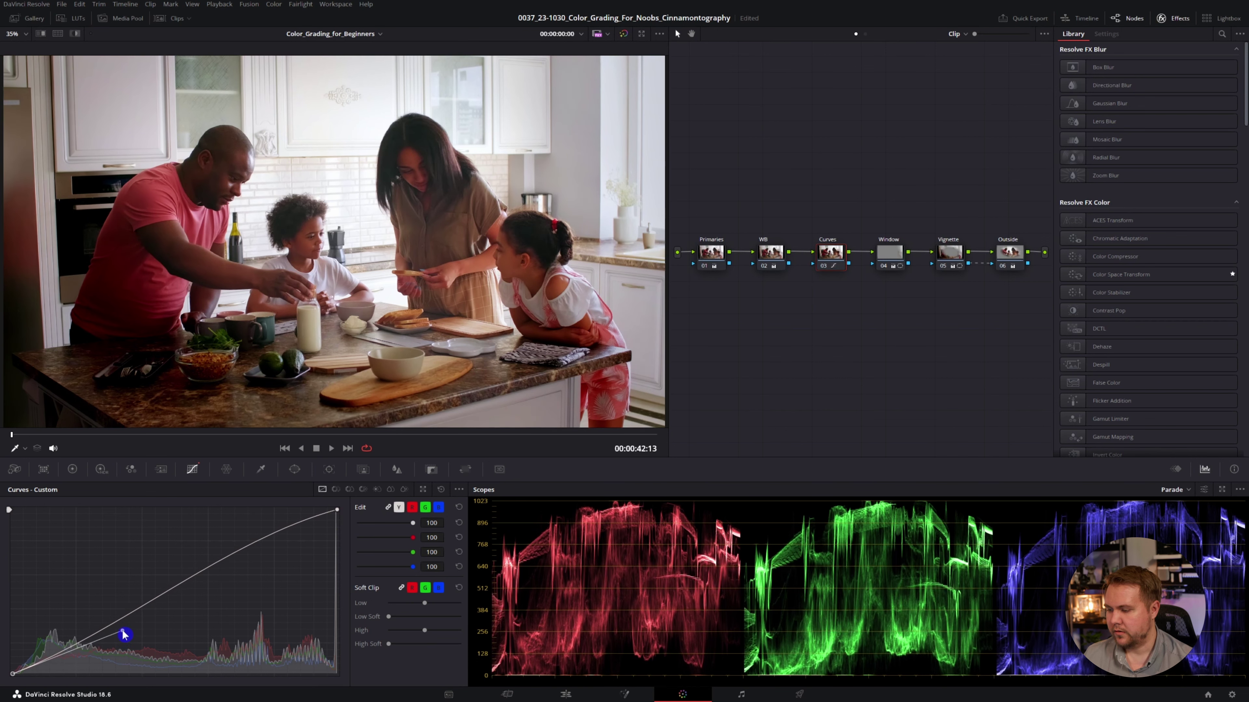
key(ctrl+d)
key(ctrl+d)
key(ctrl+d)
key(ctrl+d)
key(ctrl+d)
key(ctrl+d)
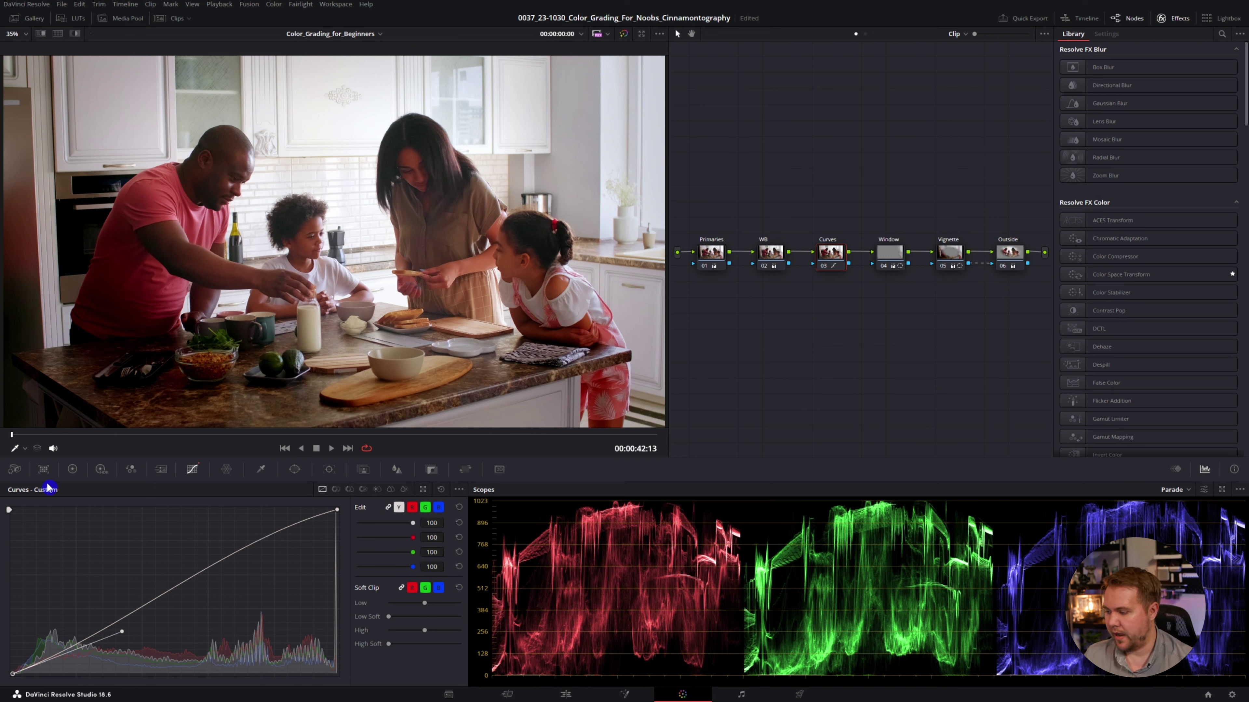
click(66, 471)
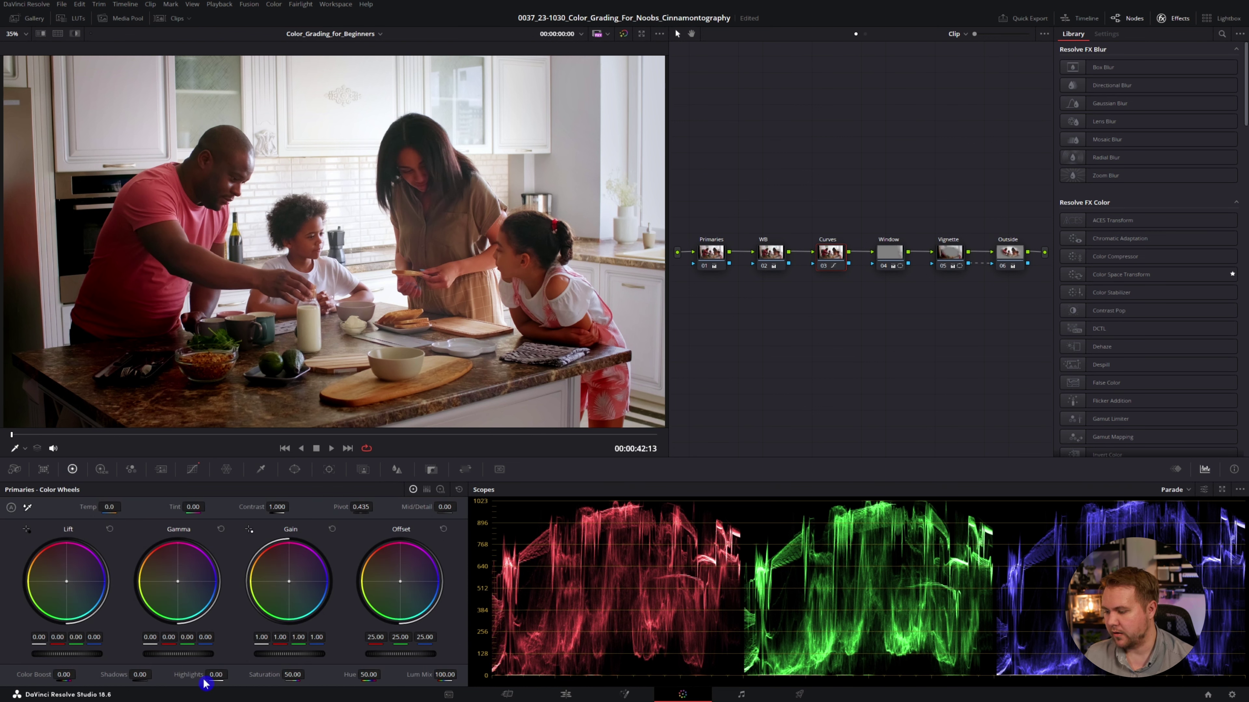
Step: Set Highlights to -27, try out Color Boost, and reset Color Boost and Saturation to defaults
drag(216, 674, 189, 674)
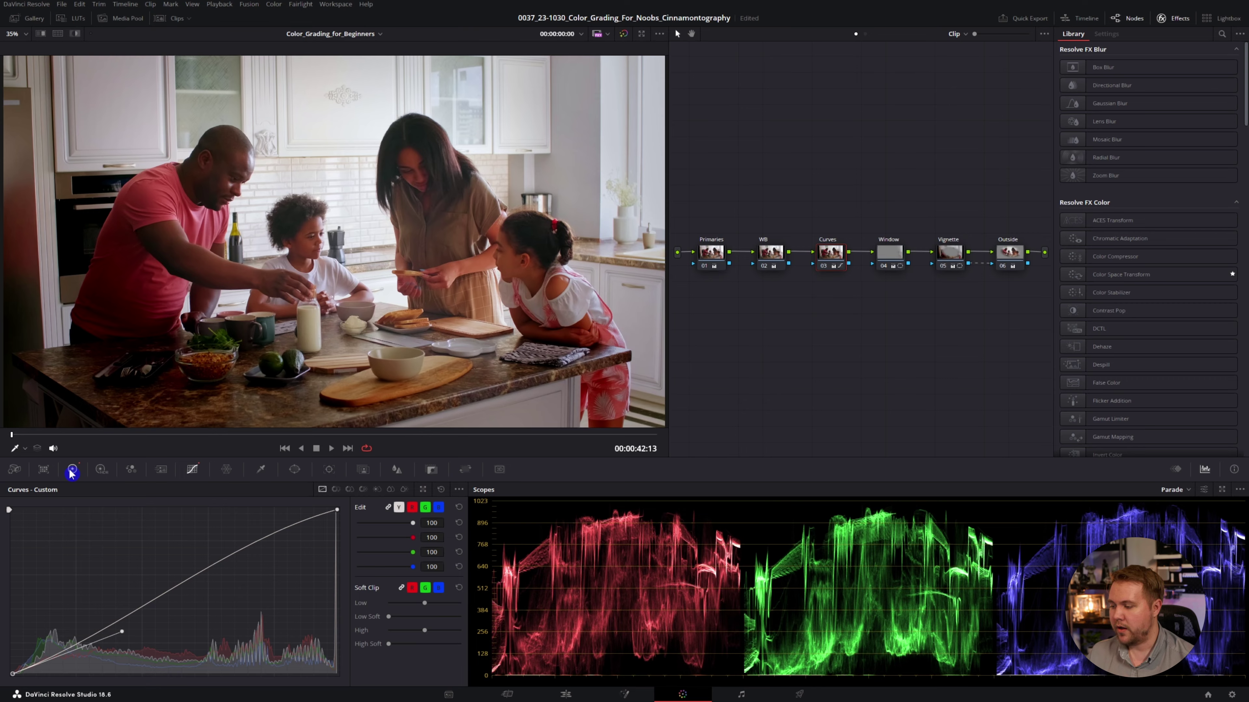
click(72, 468)
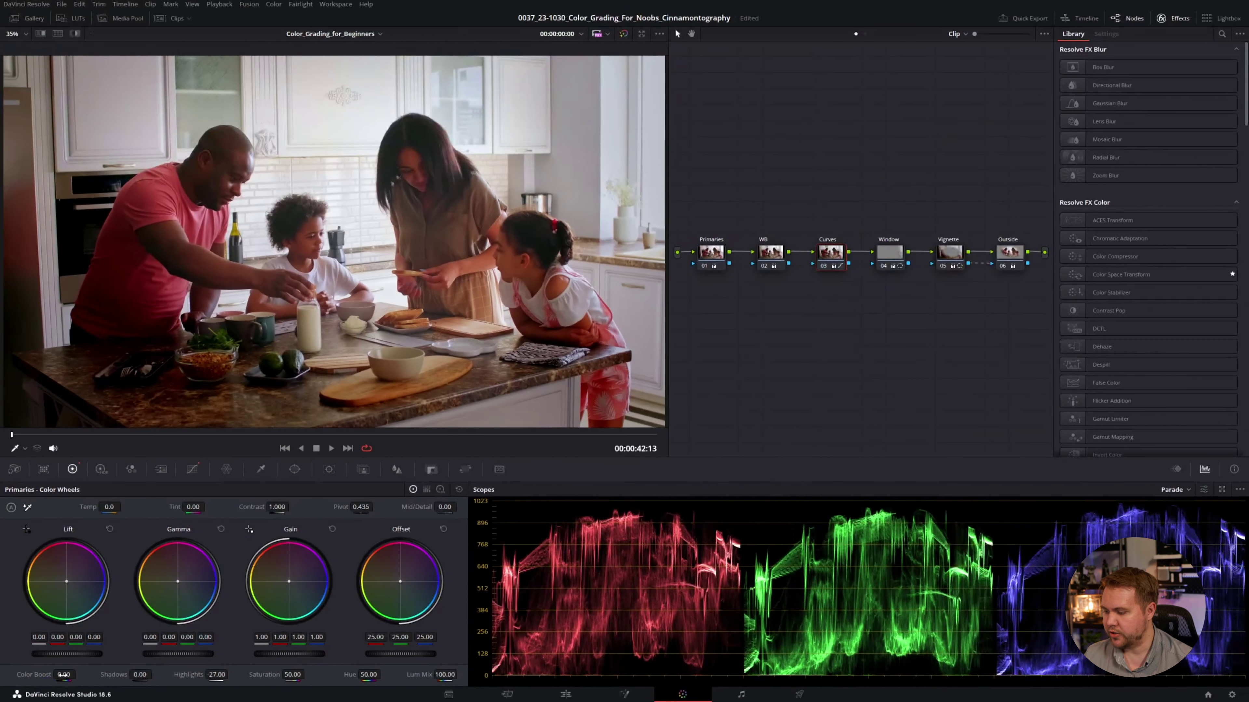
drag(79, 675, 79, 674)
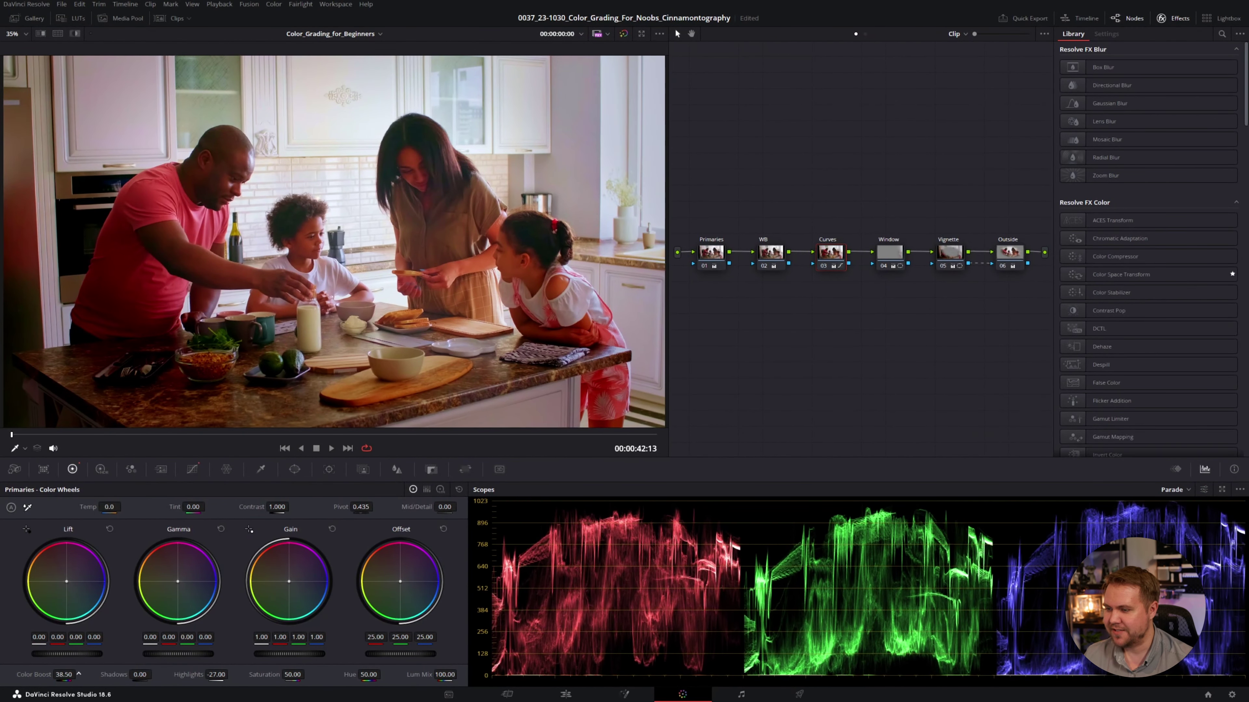
double_click(79, 675)
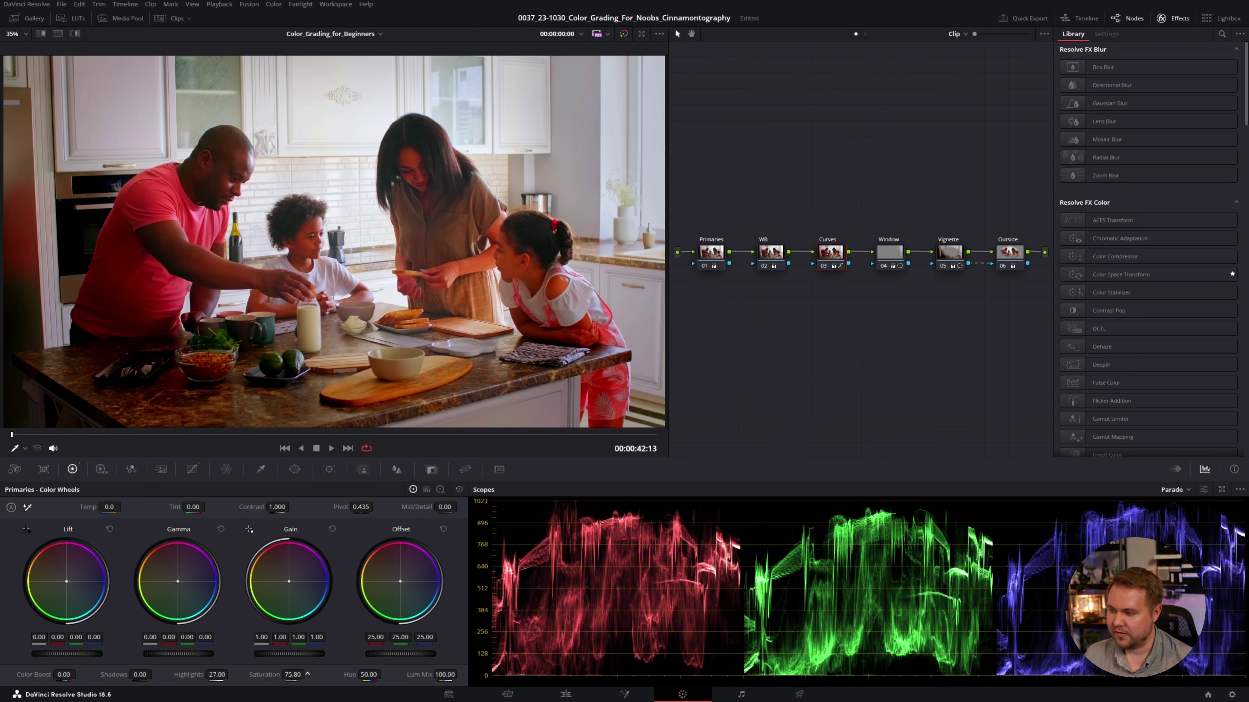
double_click(306, 675)
drag(64, 674, 79, 674)
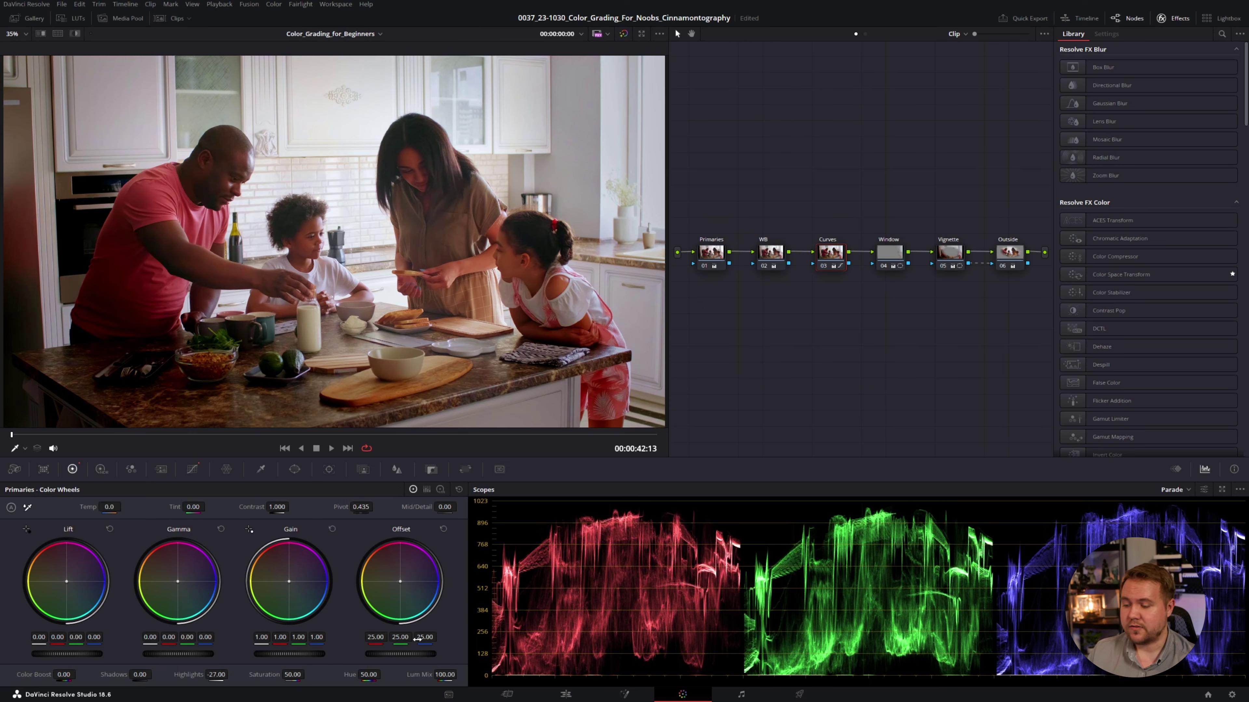
click(197, 471)
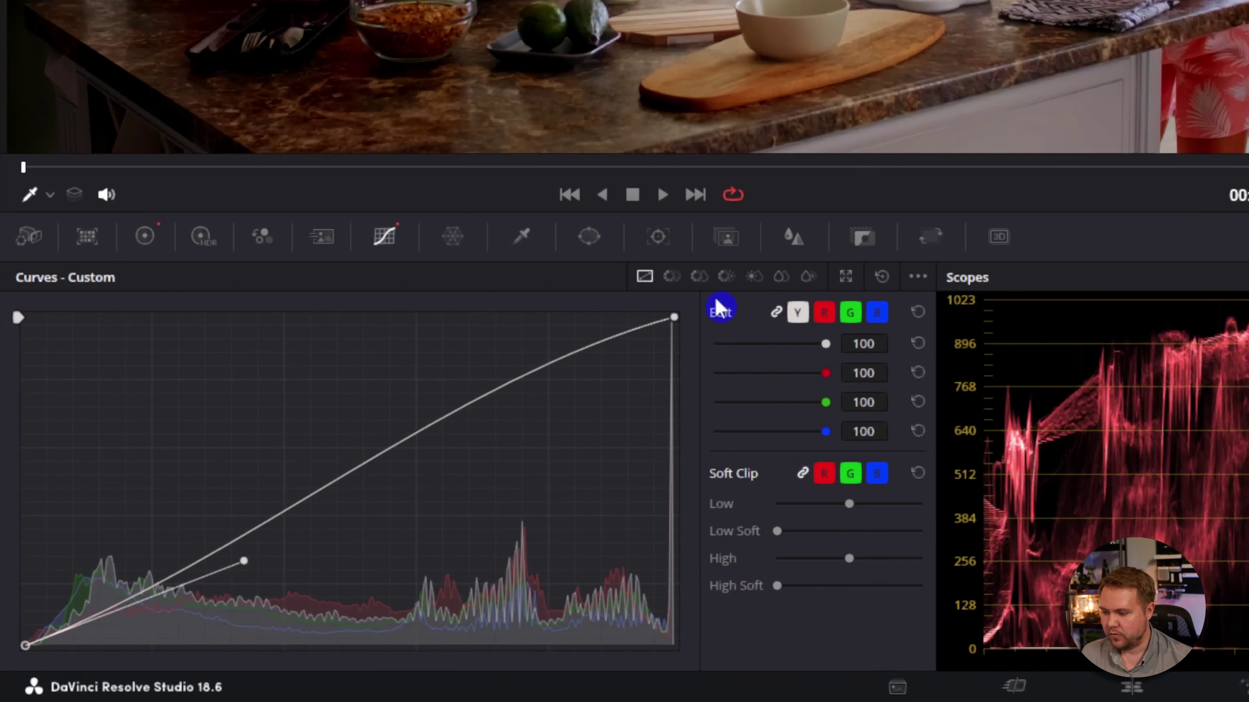
Step: Rotate hue 317.13 by -15.80 on the Hue vs Hue curve, then show Hue vs Sat
click(672, 275)
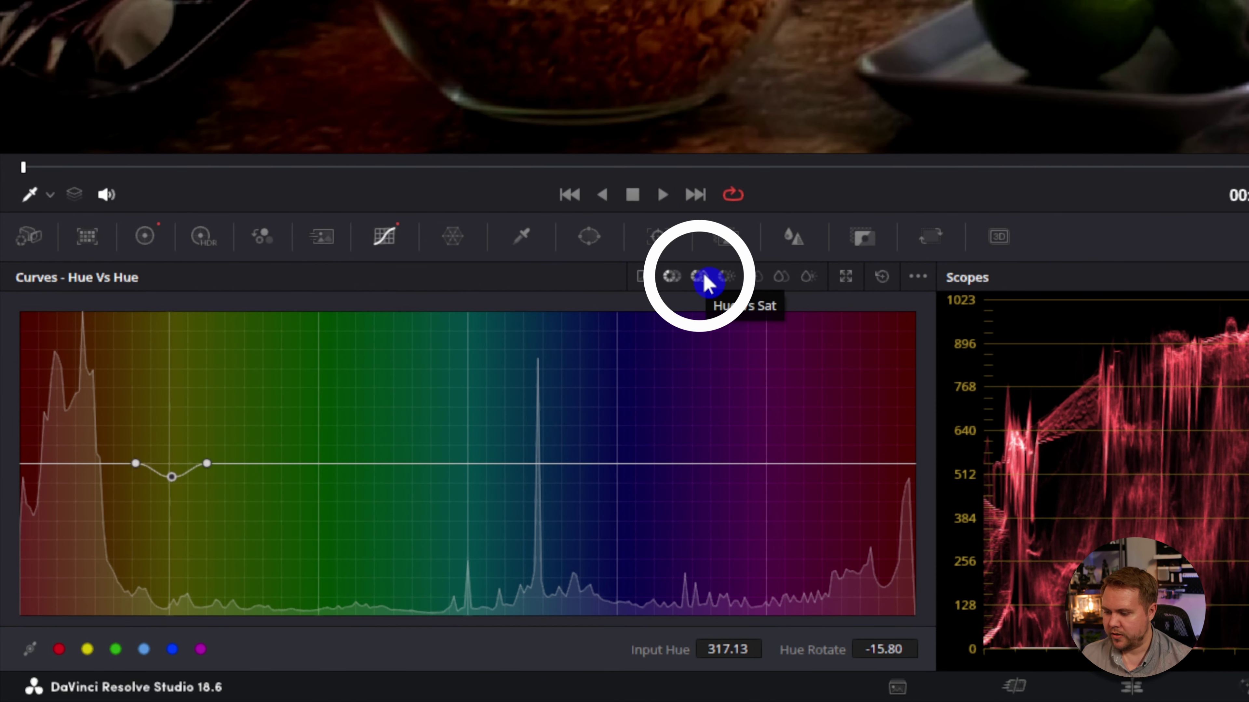
click(704, 279)
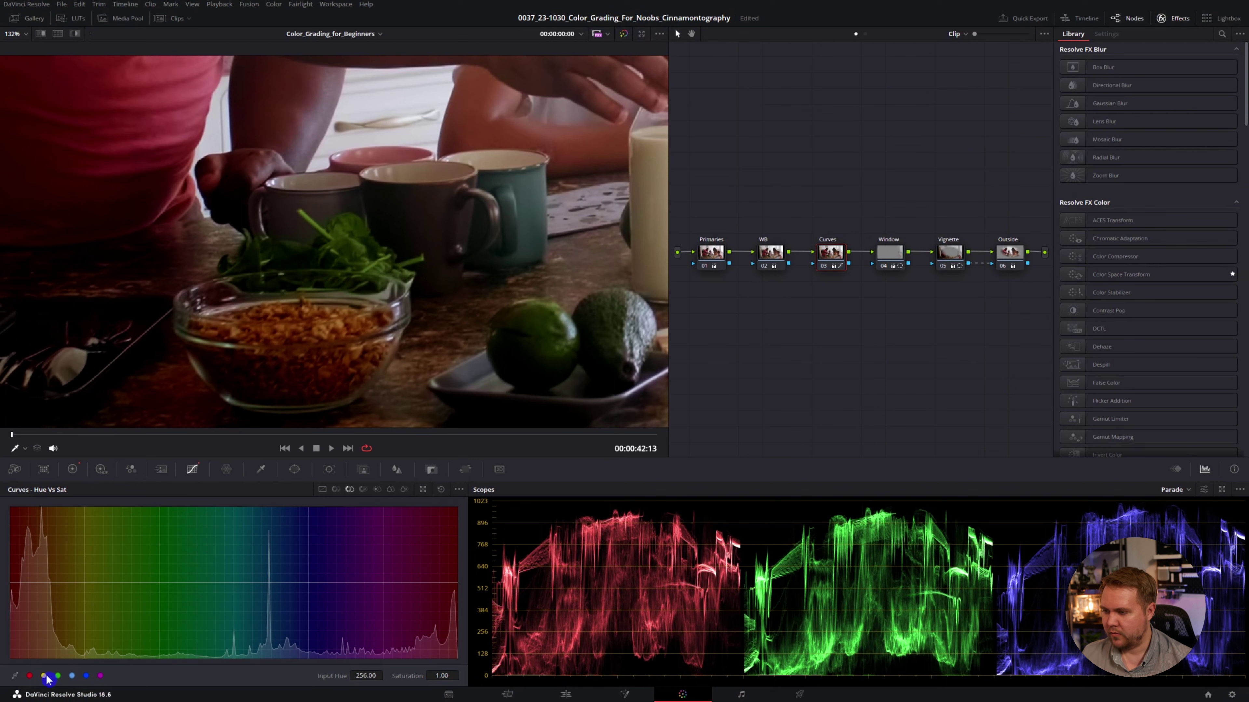
Step: Fit the frame and drop hue 316 to 0.63 saturation on the Hue vs Sat curve
key(shift+z)
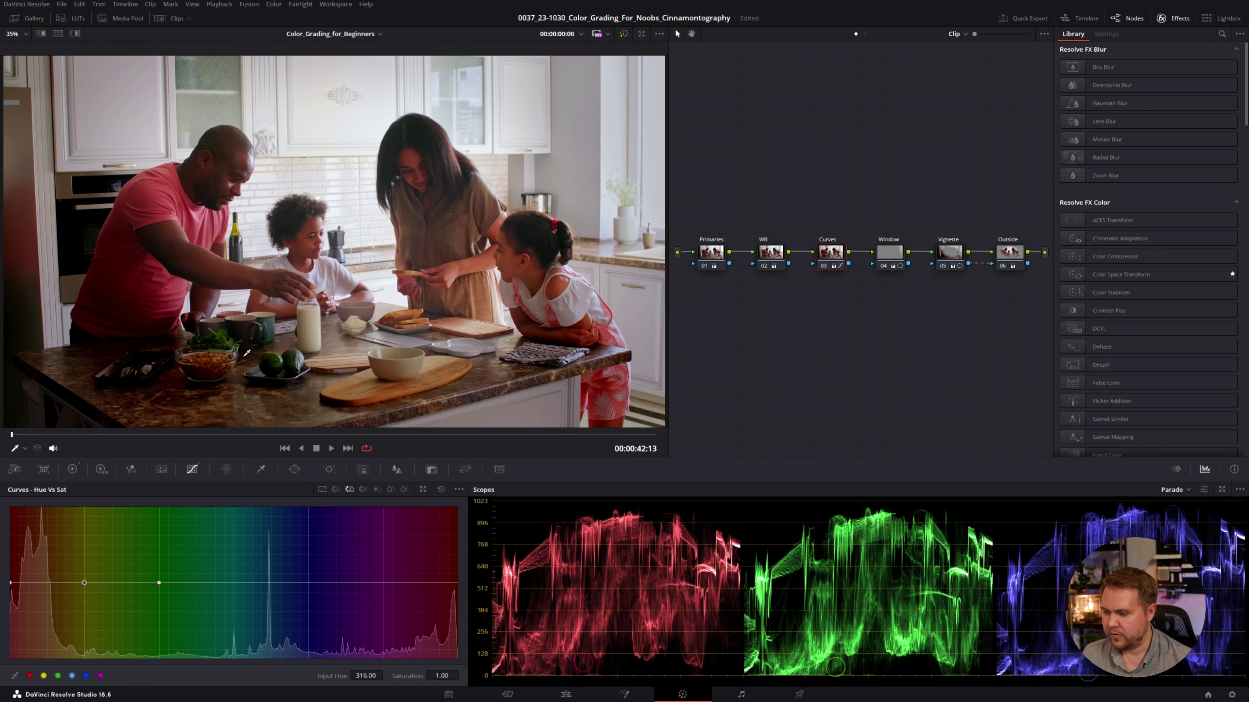
drag(84, 582, 84, 610)
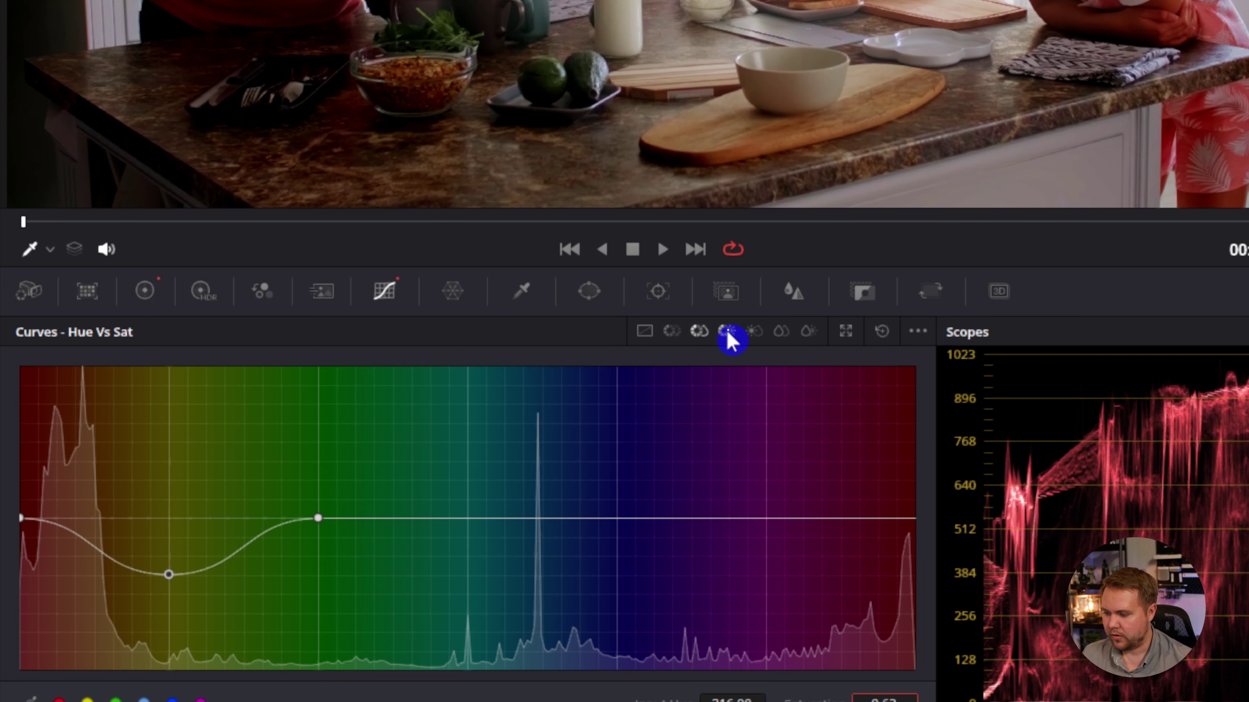
click(728, 334)
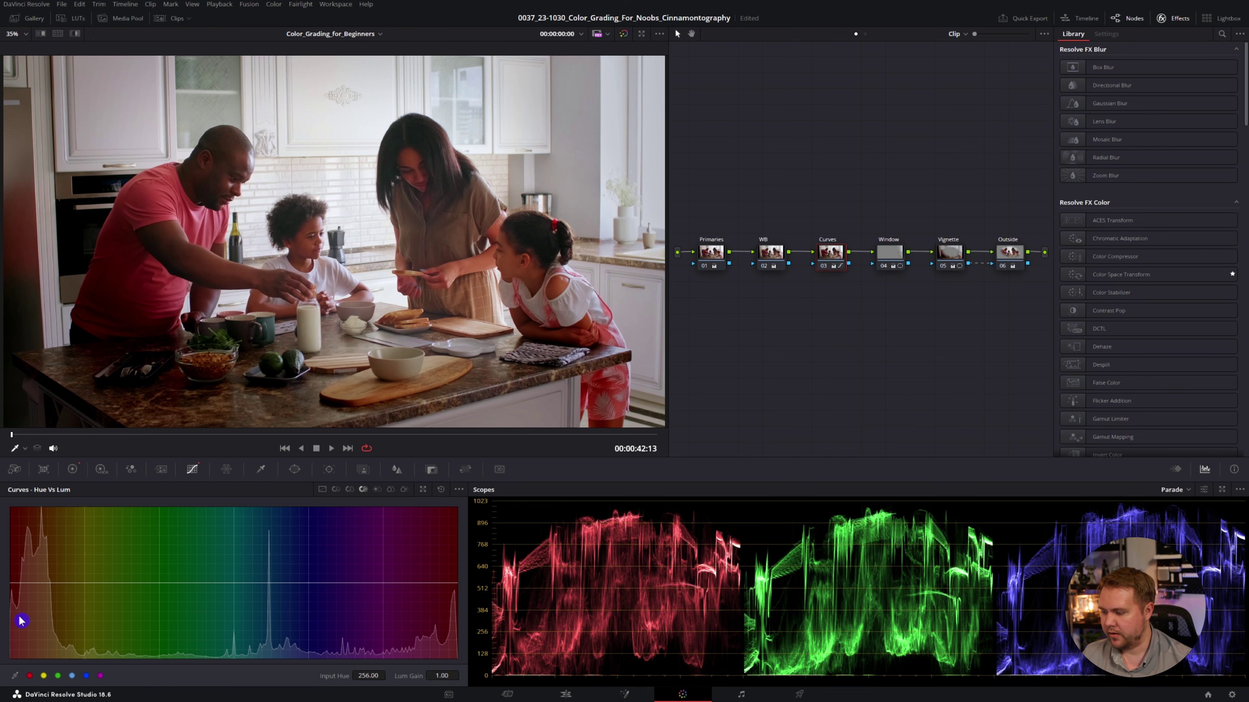
Step: Place anchor points along the Hue vs Lum curve from red-orange to green
click(51, 582)
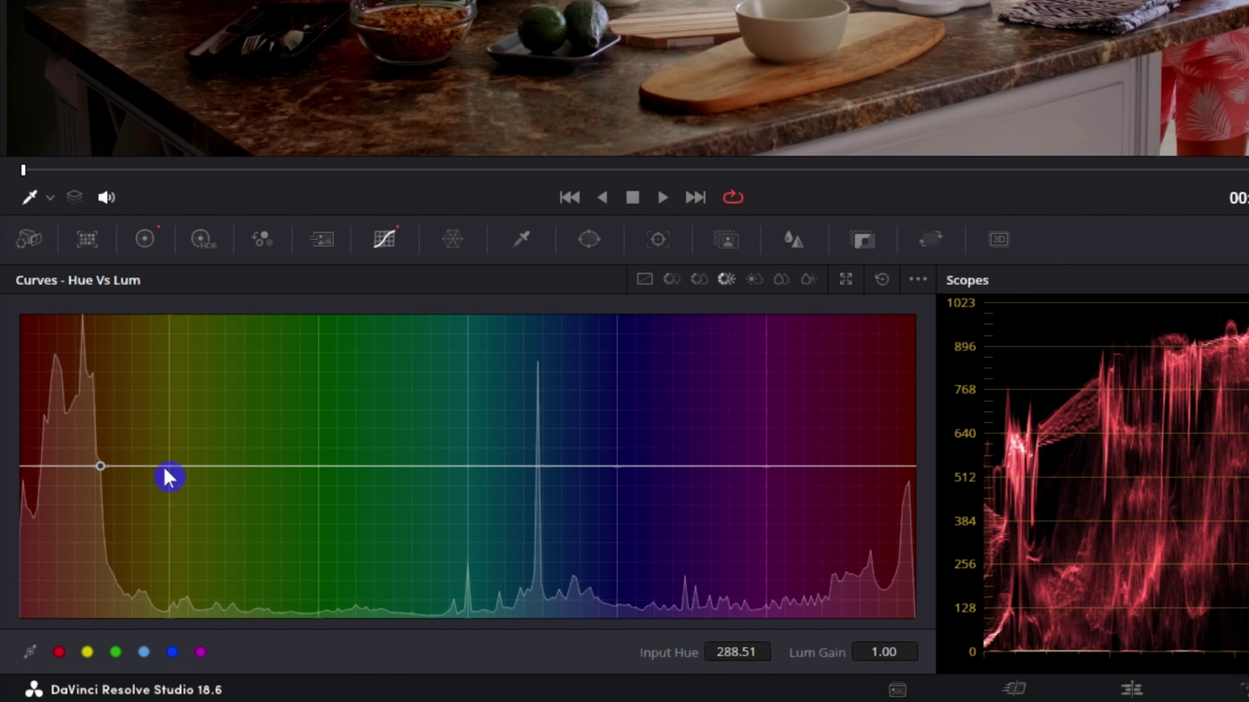
click(178, 464)
click(297, 466)
click(391, 466)
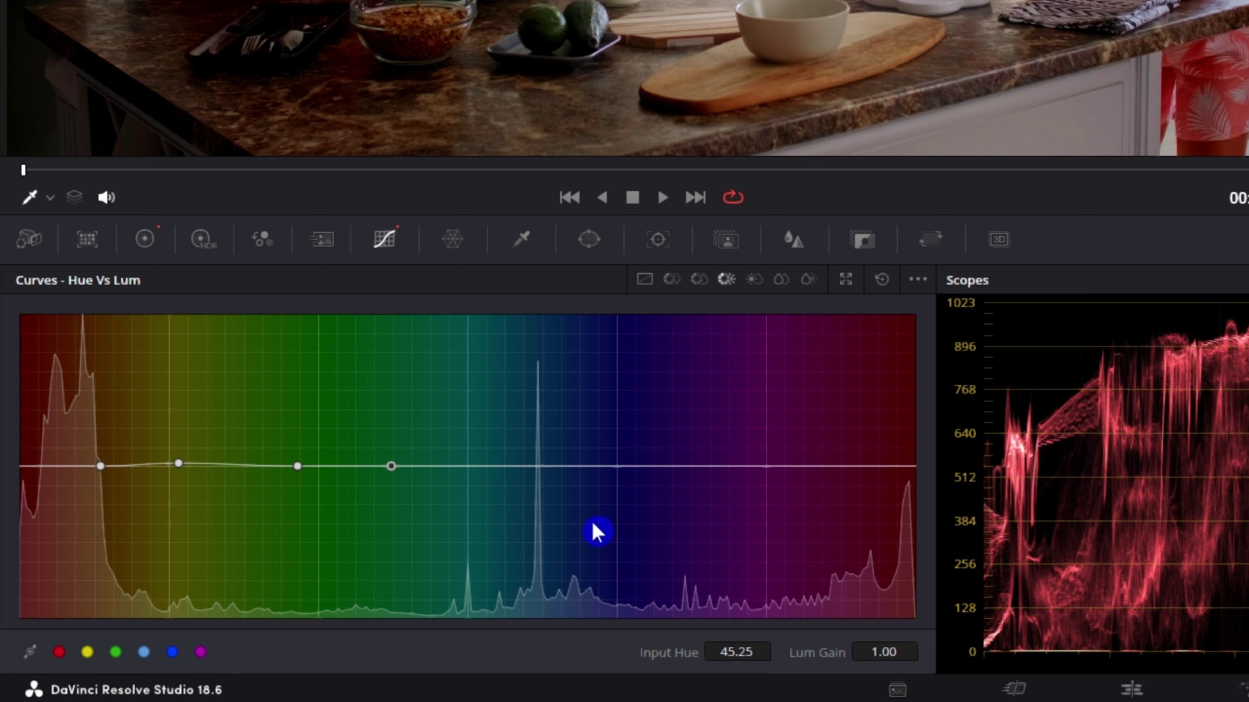
click(815, 652)
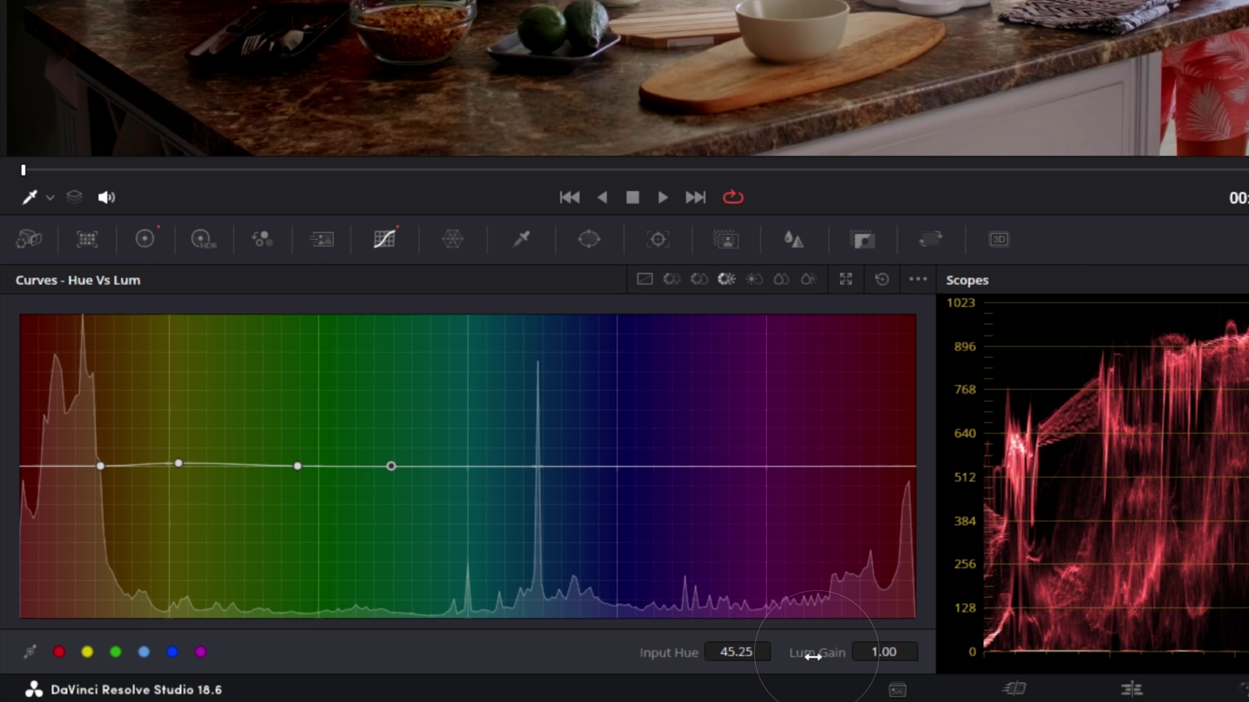
Step: Raise the middle yellow-green point to a Lum Gain of about 1.43
click(100, 466)
drag(178, 463, 190, 433)
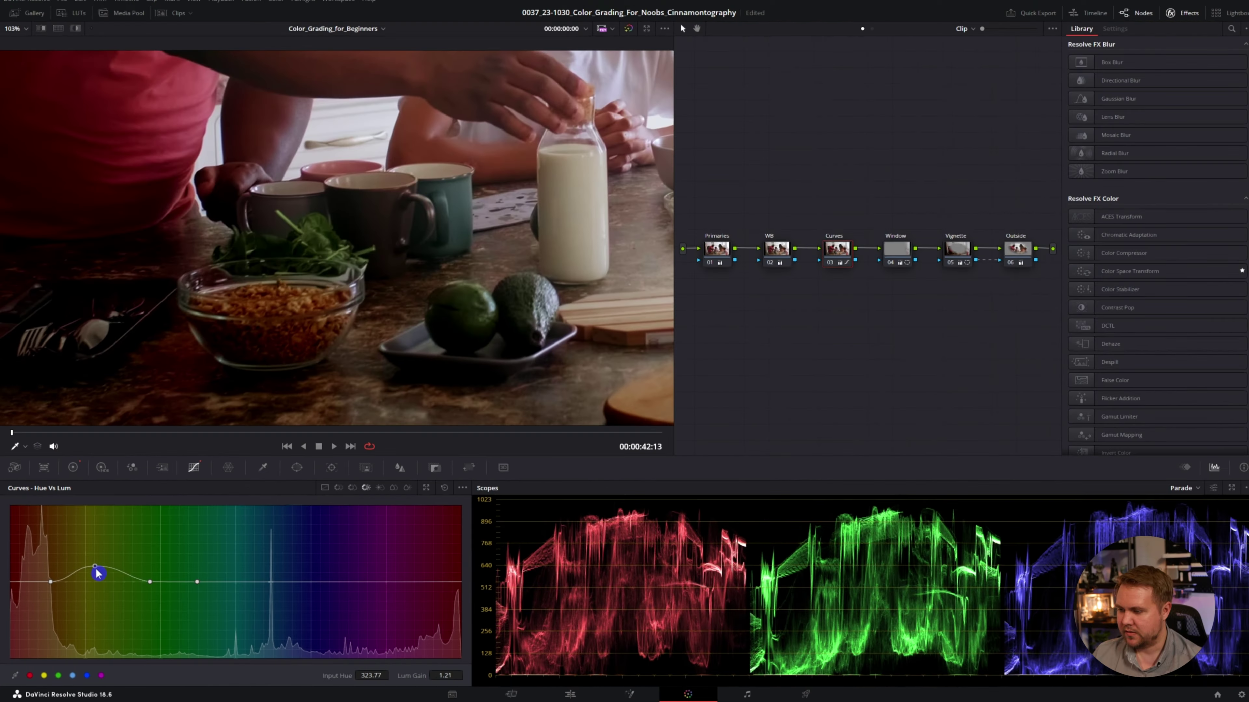
drag(98, 572, 98, 545)
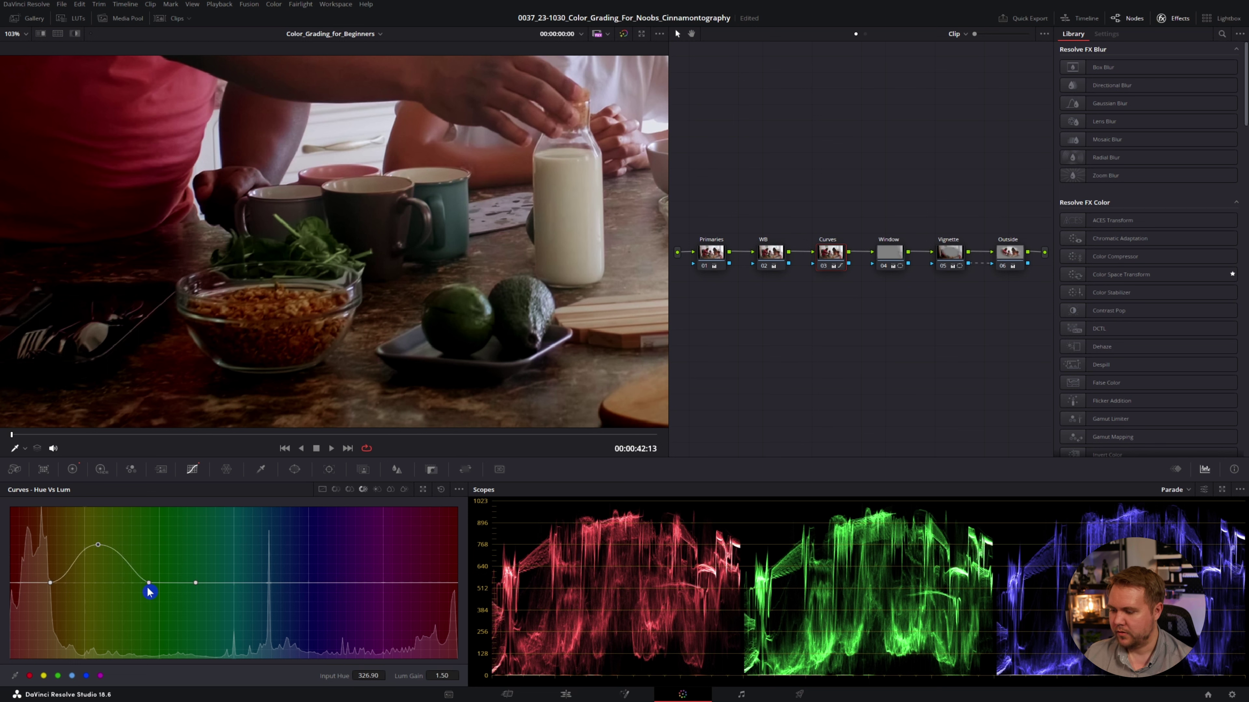